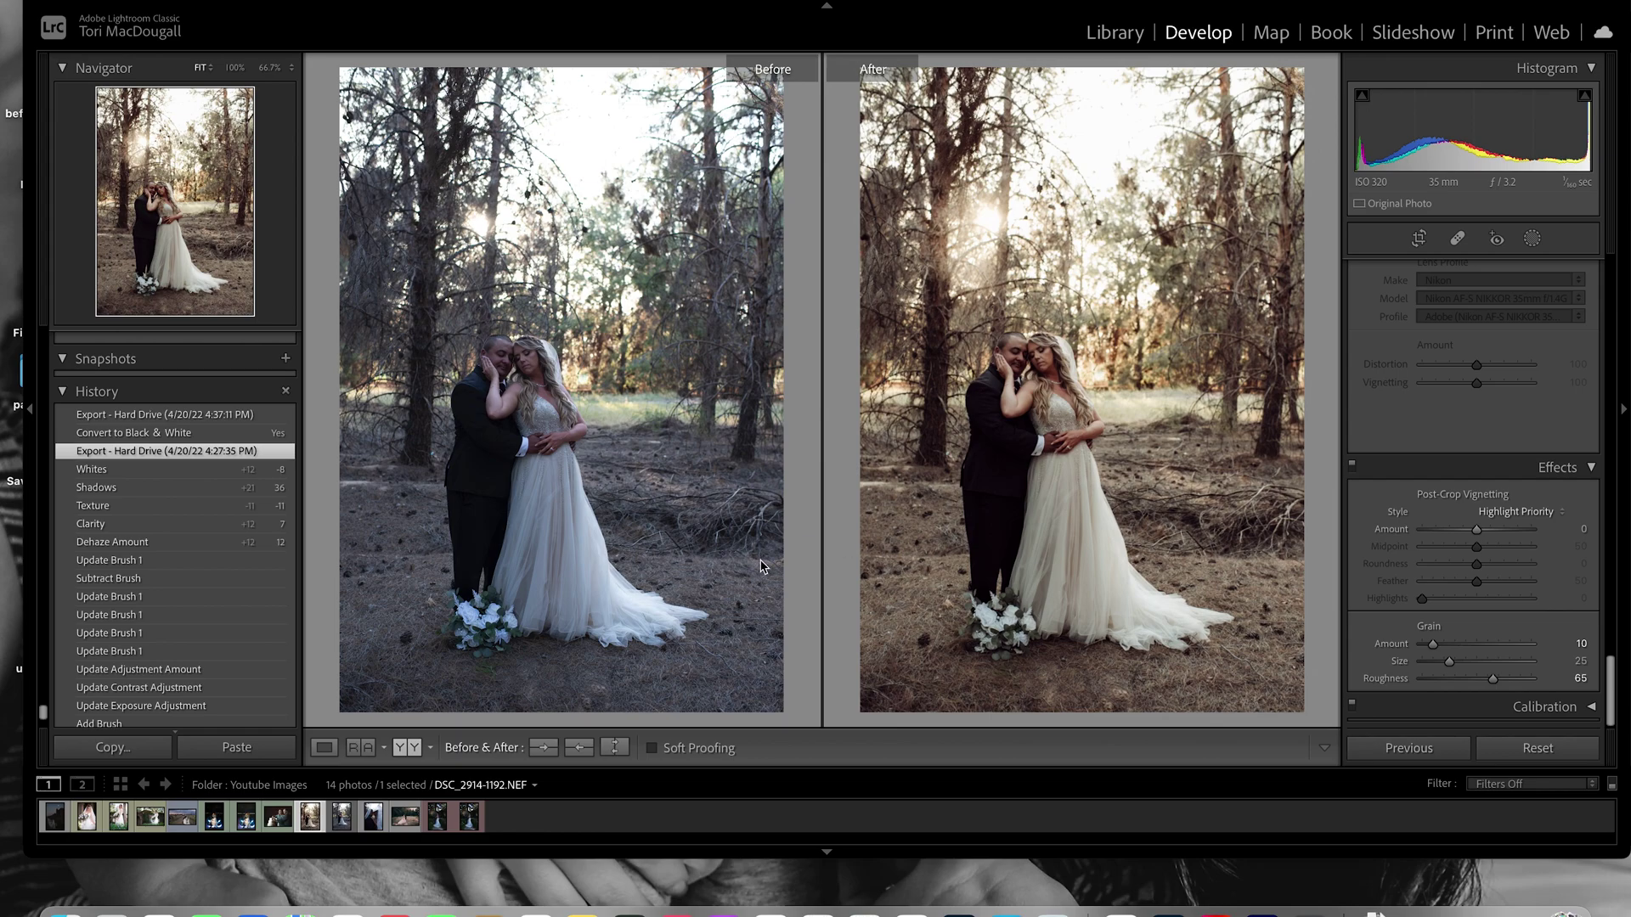
- Show Copy 1 of DSC_2914-1192.NEF on its own and enable chromatic aberration removal and lens profile corrections
{"action": "left_click", "coordinate": [344, 822]}
{"action": "left_click", "coordinate": [327, 749]}
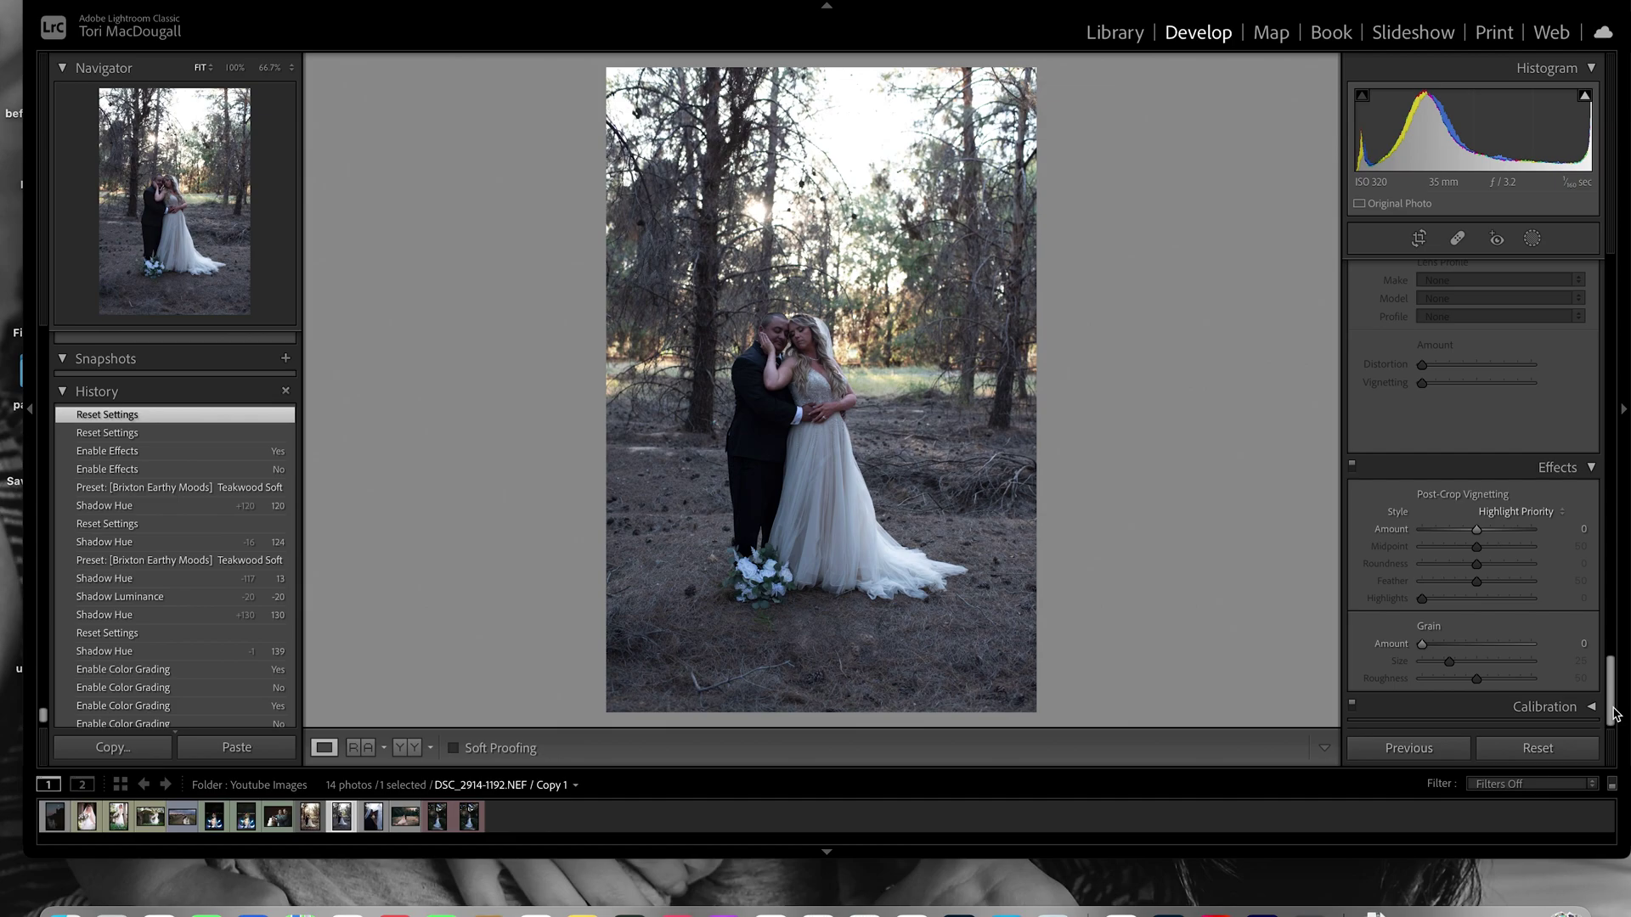
{"action": "left_click_drag", "start_coordinate": [1617, 714], "coordinate": [1616, 686]}
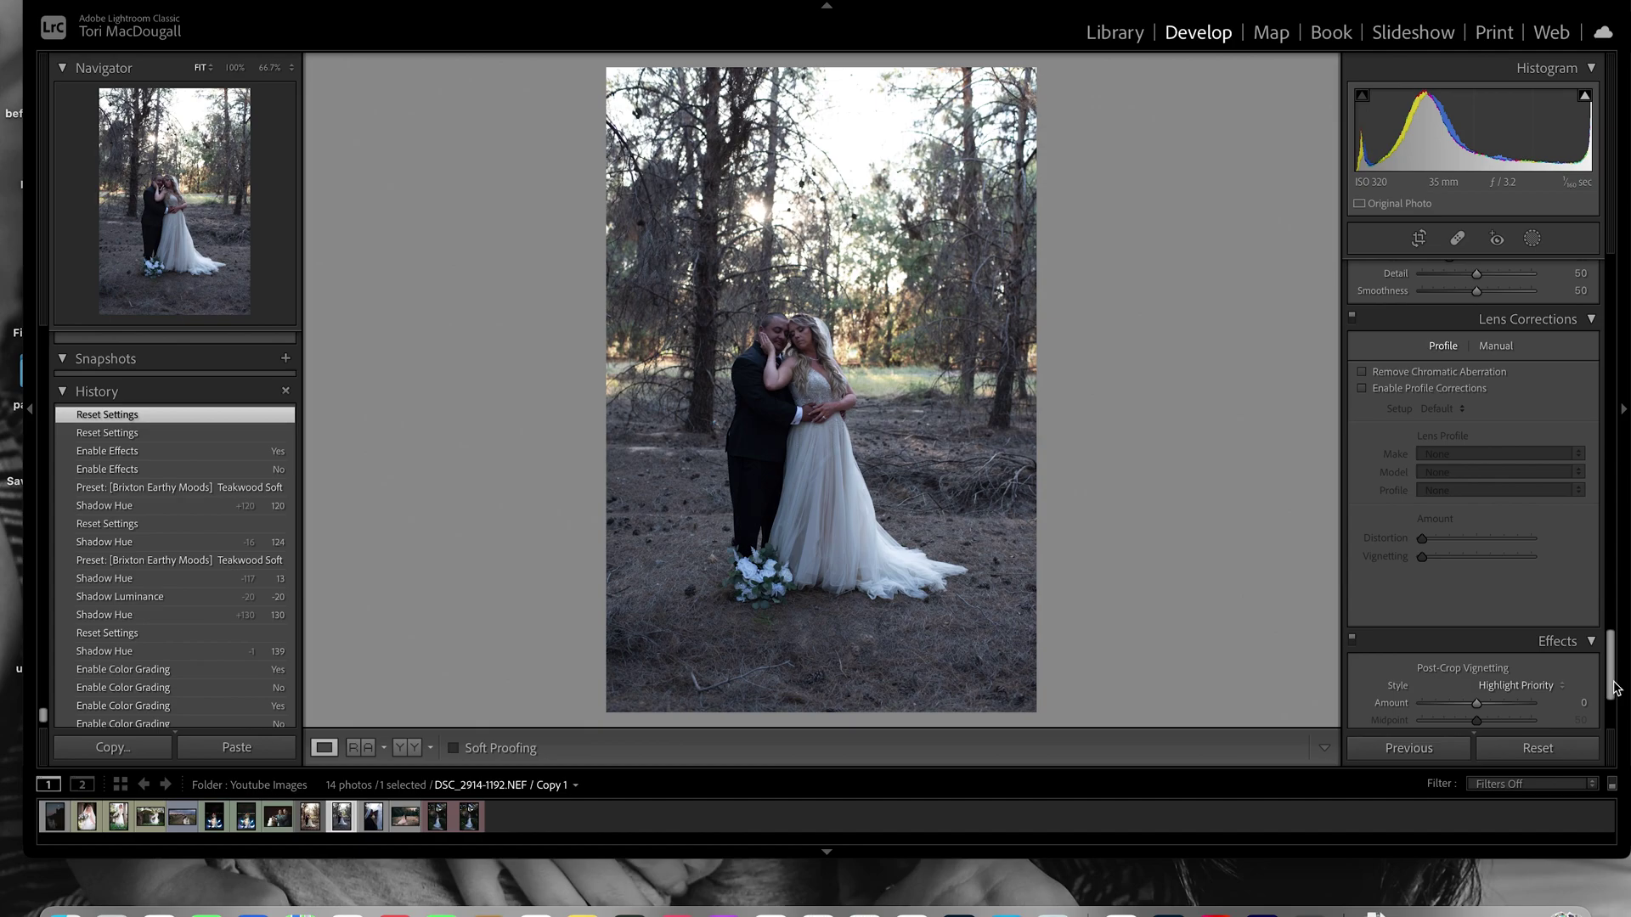
{"action": "left_click", "coordinate": [1405, 375]}
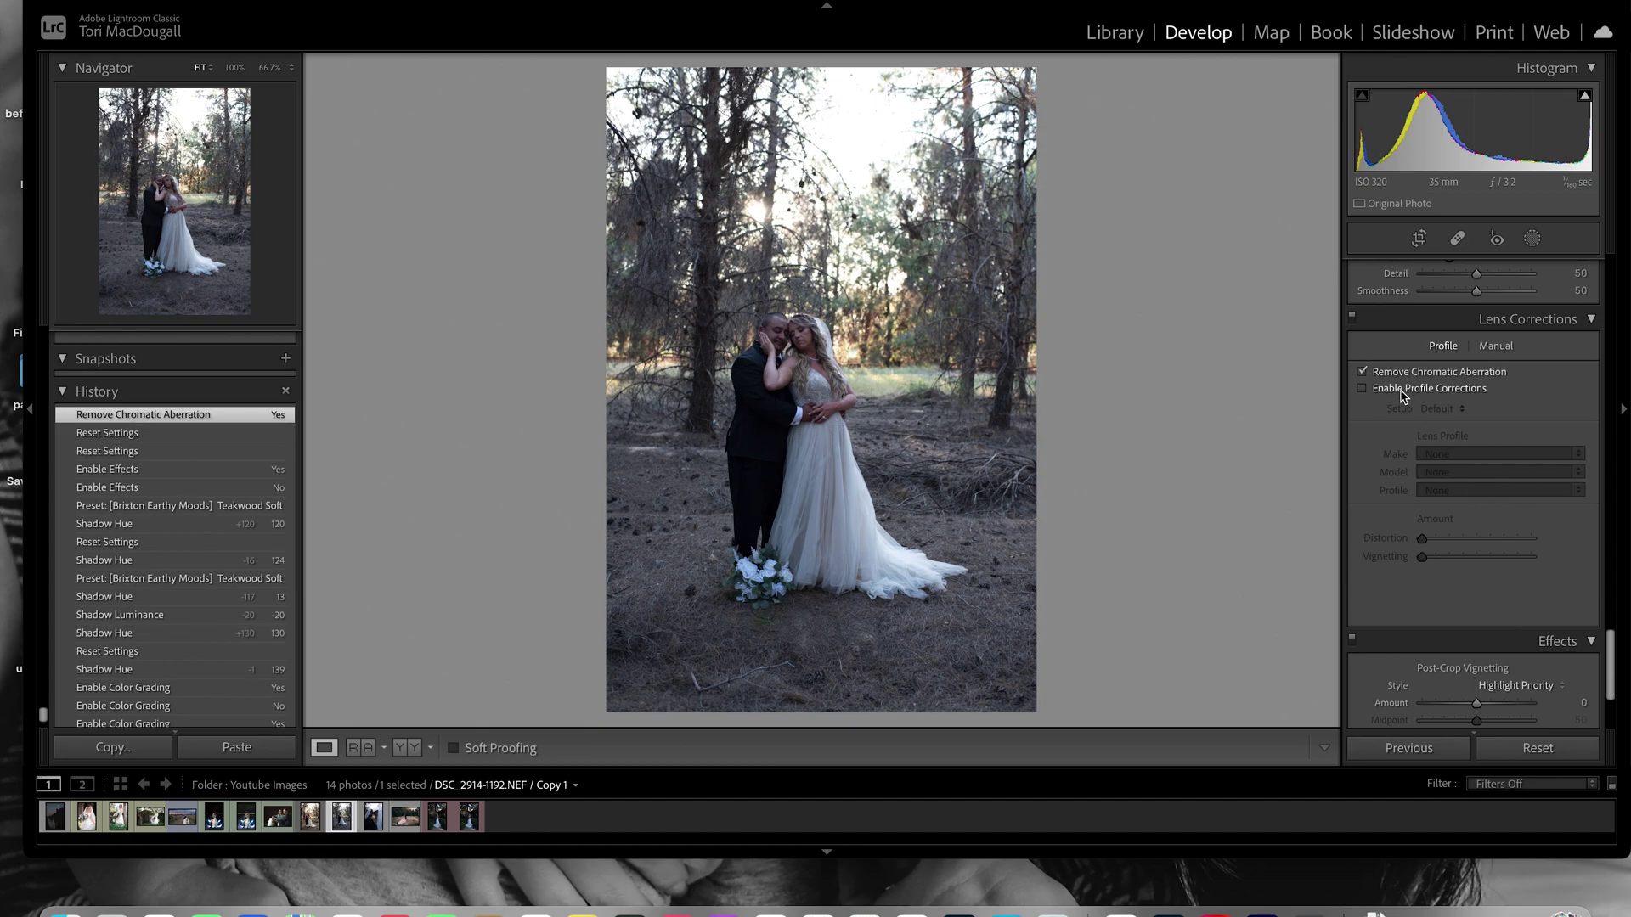
{"action": "left_click", "coordinate": [1404, 391]}
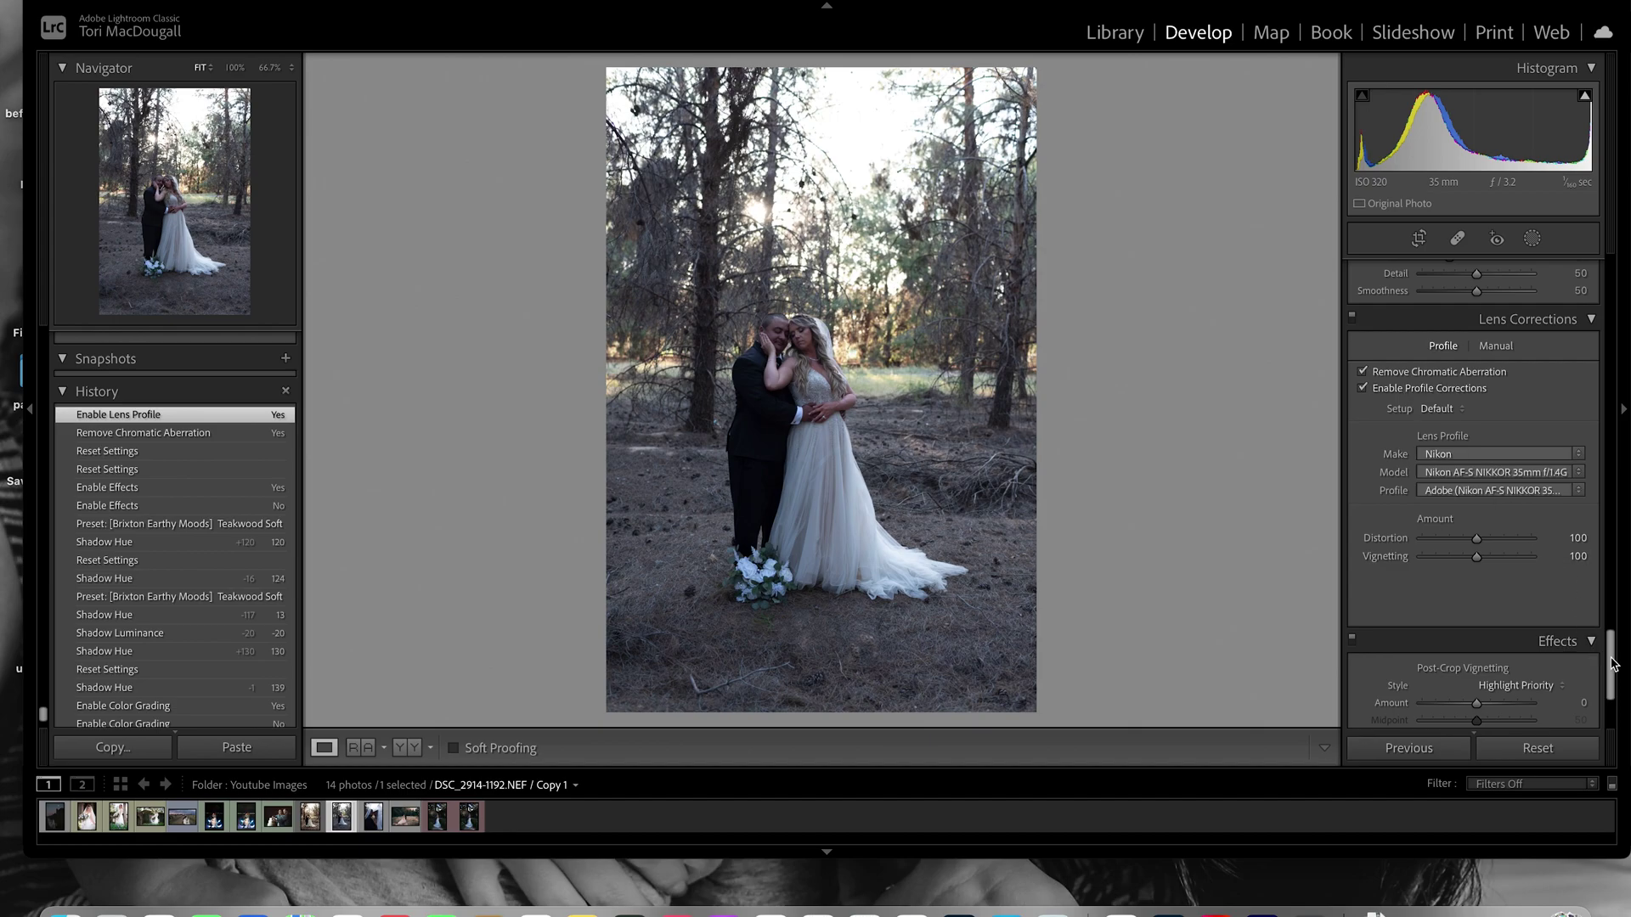
- Straighten the photo by rotating the crop to an angle of -0.51
{"action": "scroll", "coordinate": [1453, 306], "scroll_direction": "up", "scroll_amount": 1}
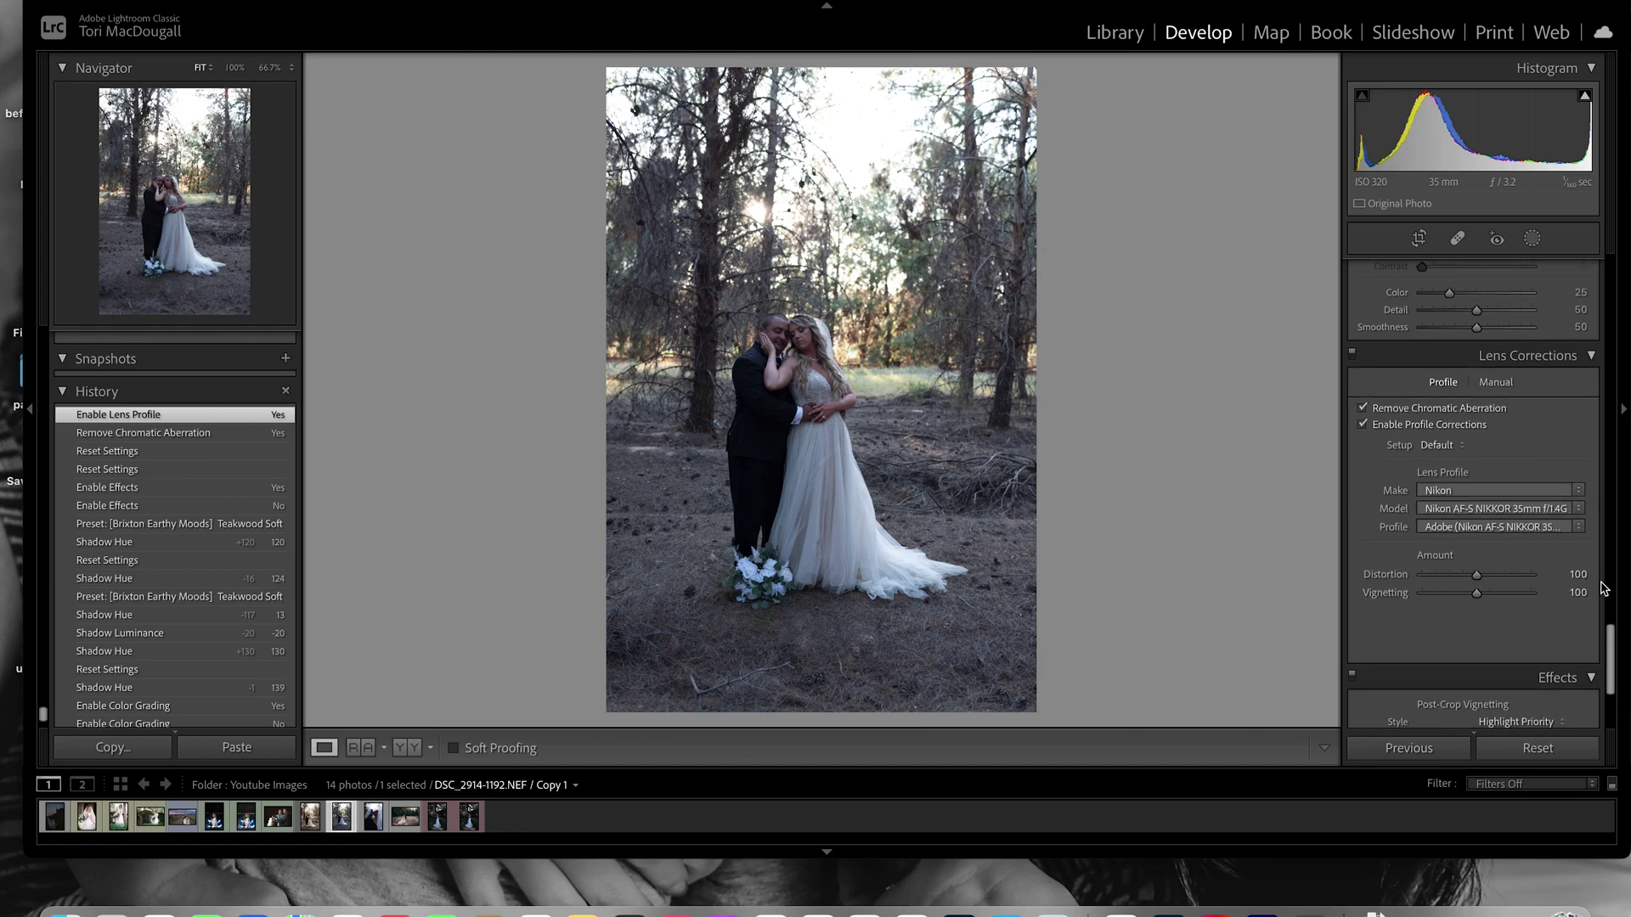
{"action": "left_click", "coordinate": [1418, 239]}
{"action": "left_click_drag", "start_coordinate": [1124, 315], "coordinate": [1104, 321]}
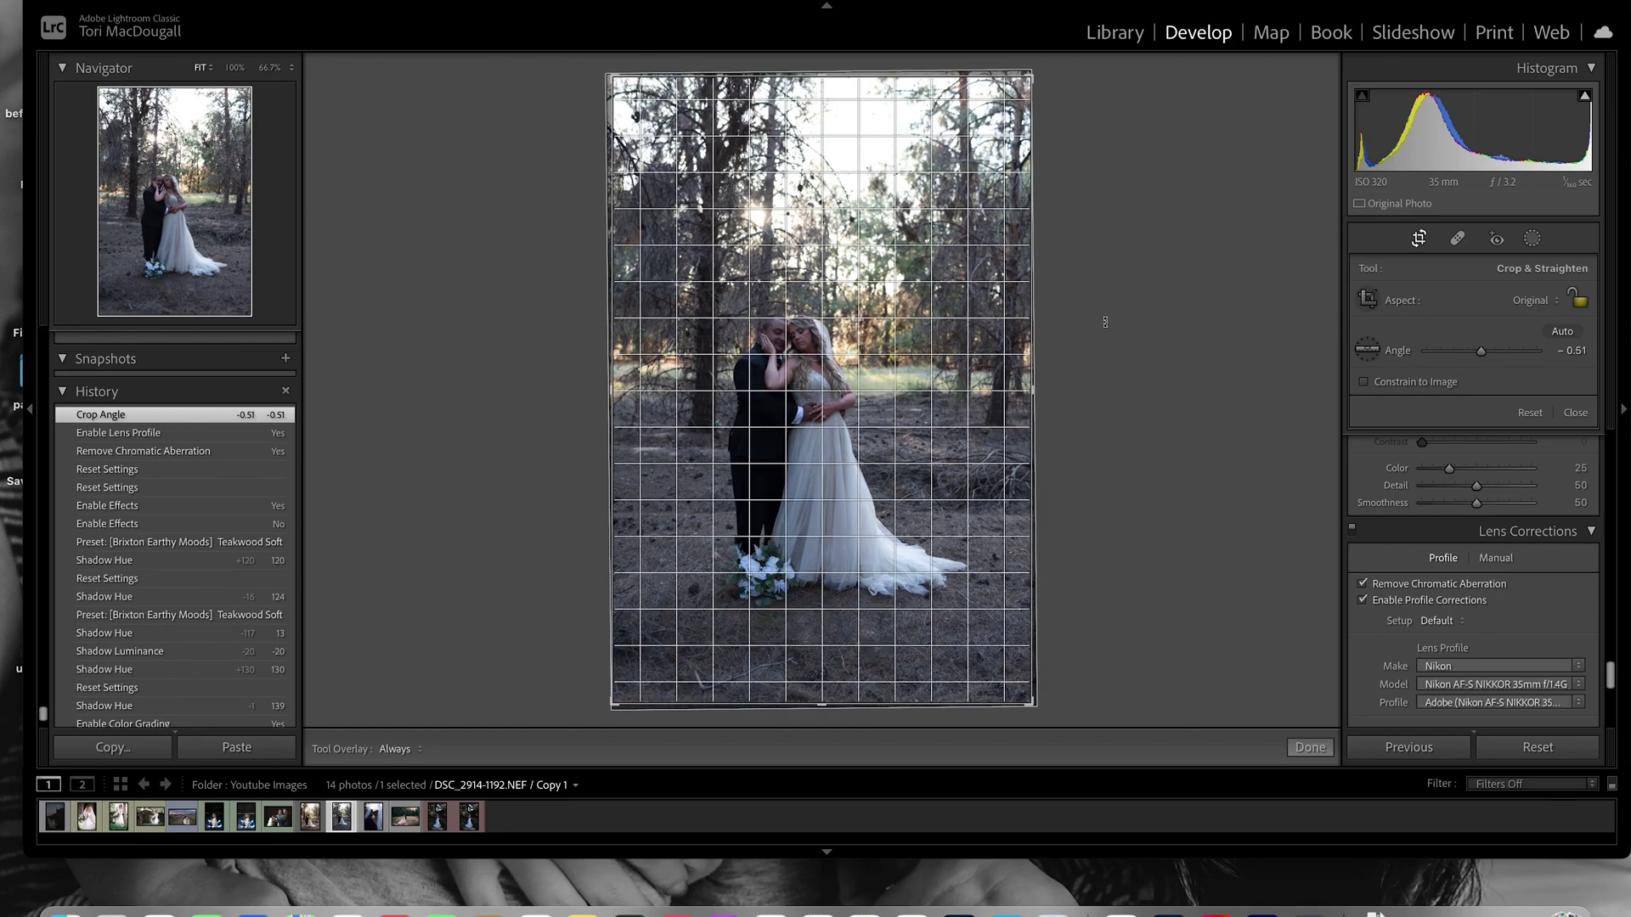
{"action": "key", "text": "Return"}
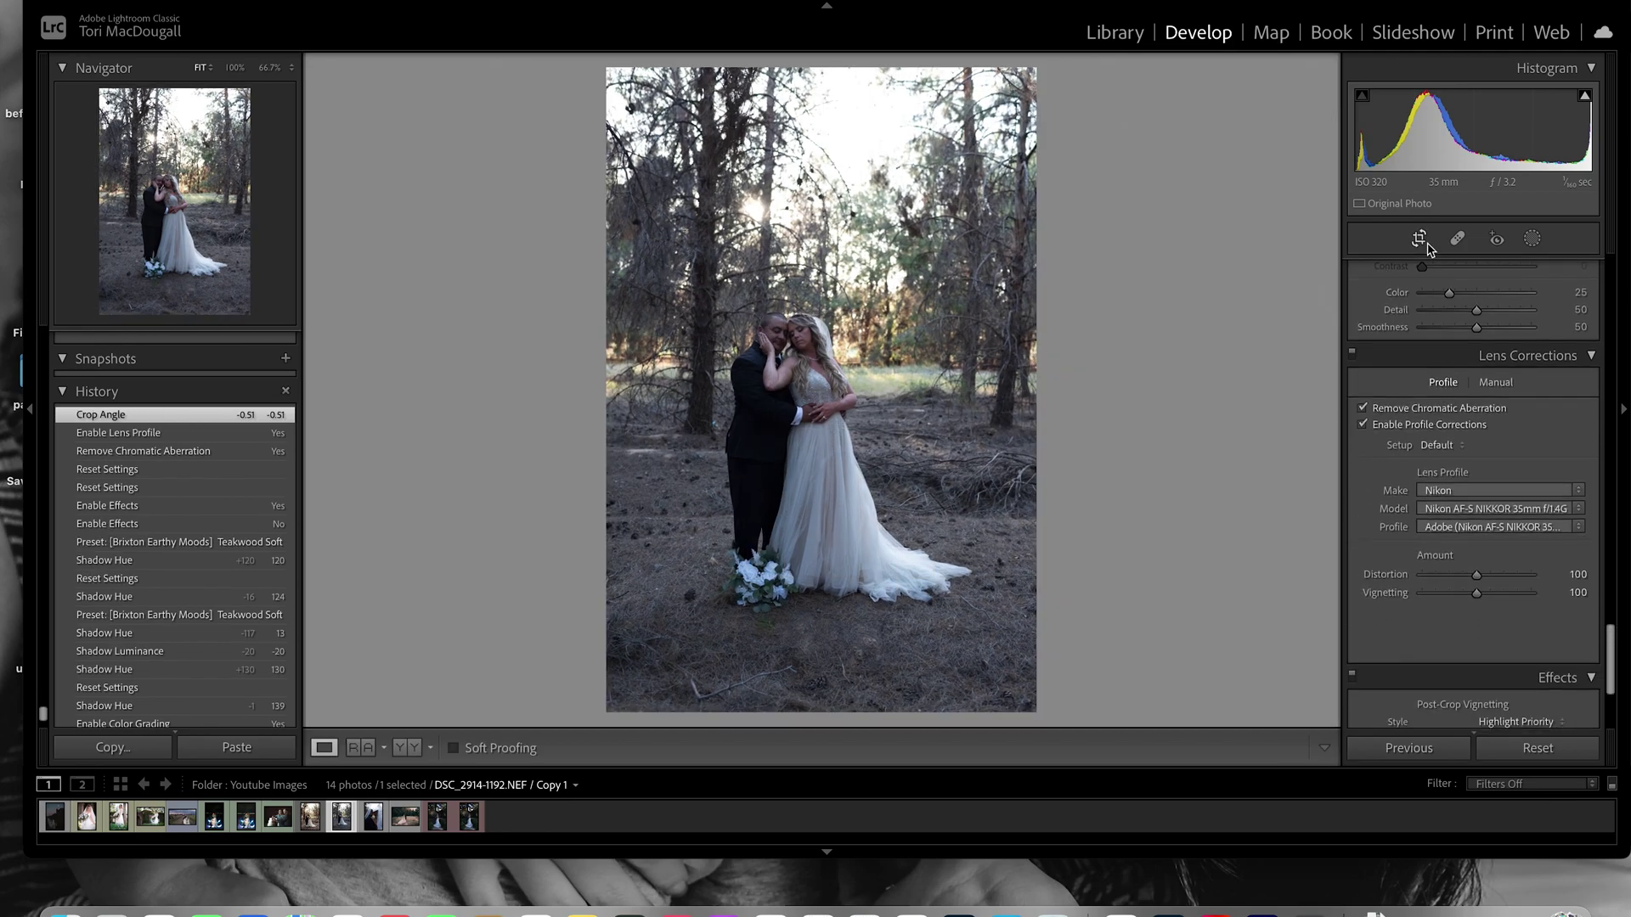
- Try the 16 x 9 aspect, switch to Custom, and crop the photo slightly tighter around the couple
{"action": "left_click", "coordinate": [1421, 240]}
{"action": "left_click", "coordinate": [1541, 302]}
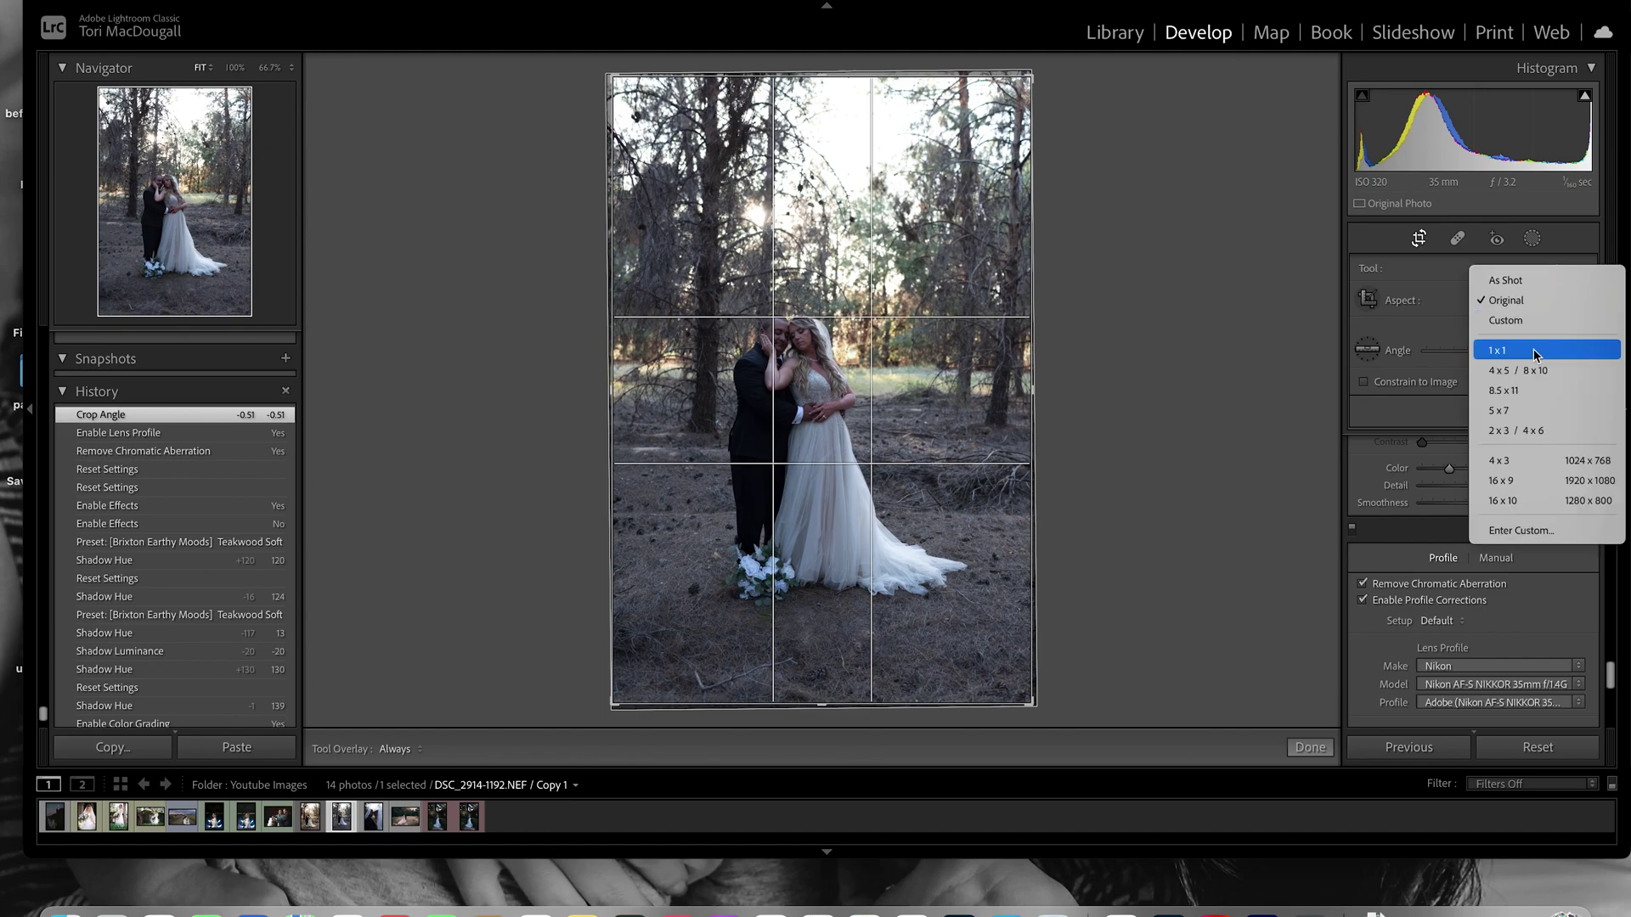
{"action": "left_click", "coordinate": [1520, 483]}
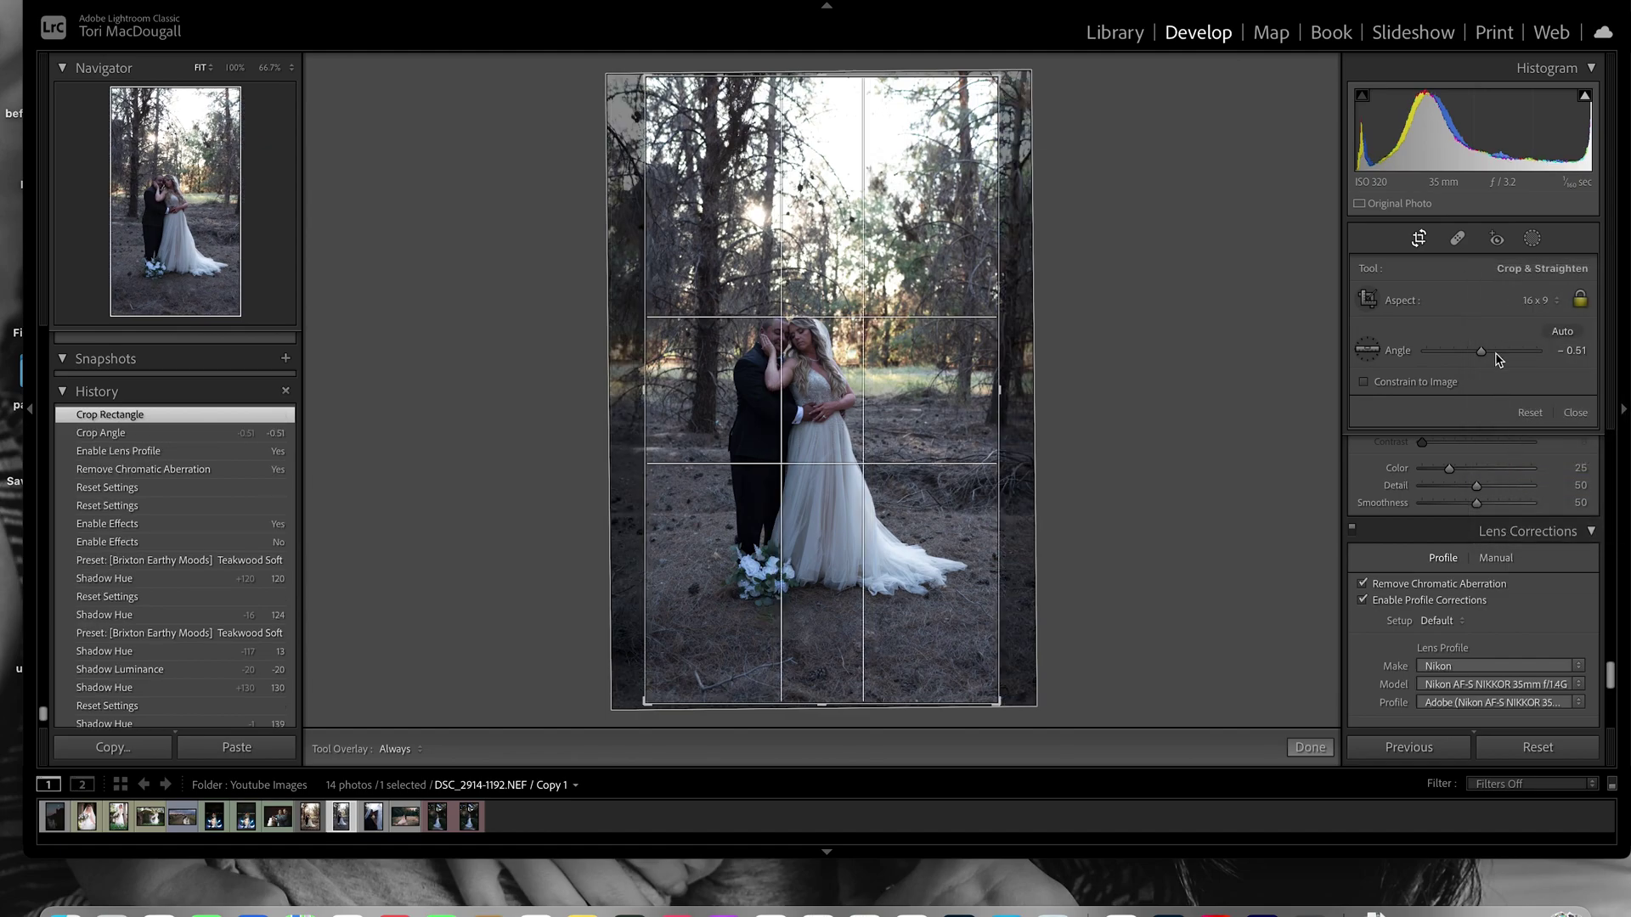
{"action": "left_click", "coordinate": [1537, 300]}
{"action": "left_click", "coordinate": [1502, 318]}
{"action": "left_click_drag", "start_coordinate": [926, 398], "coordinate": [894, 428]}
{"action": "key", "text": "Return"}
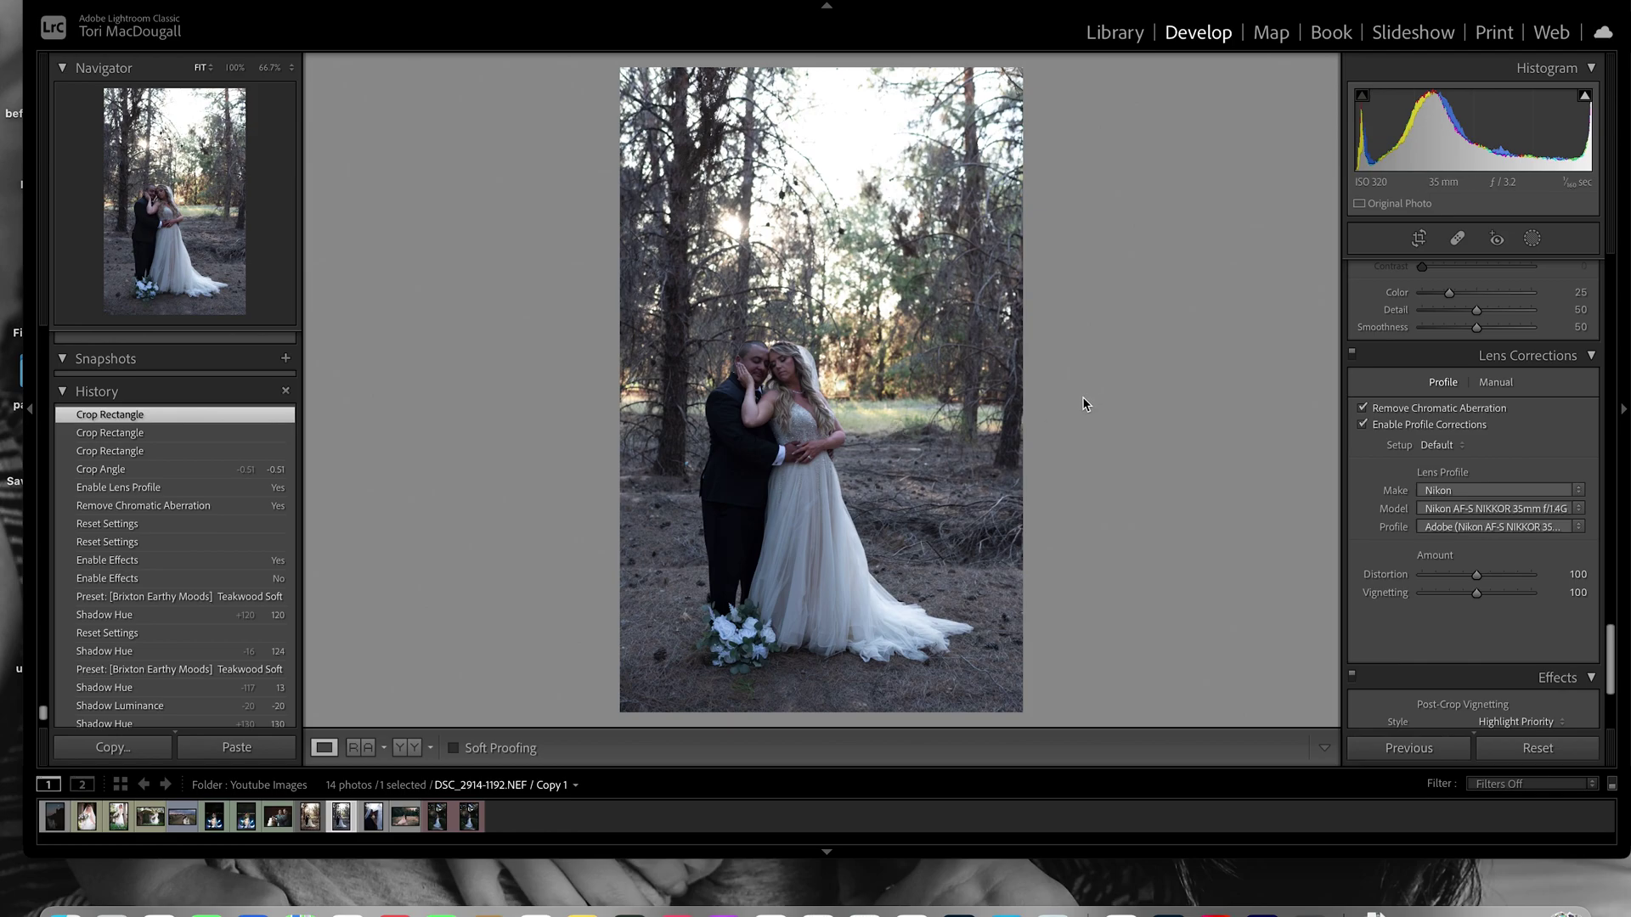
- Set Contrast to -5, Highlights to -32, Shadows to +15, Whites to +20 and Blacks to +31
{"action": "left_click_drag", "start_coordinate": [1610, 658], "coordinate": [1613, 299]}
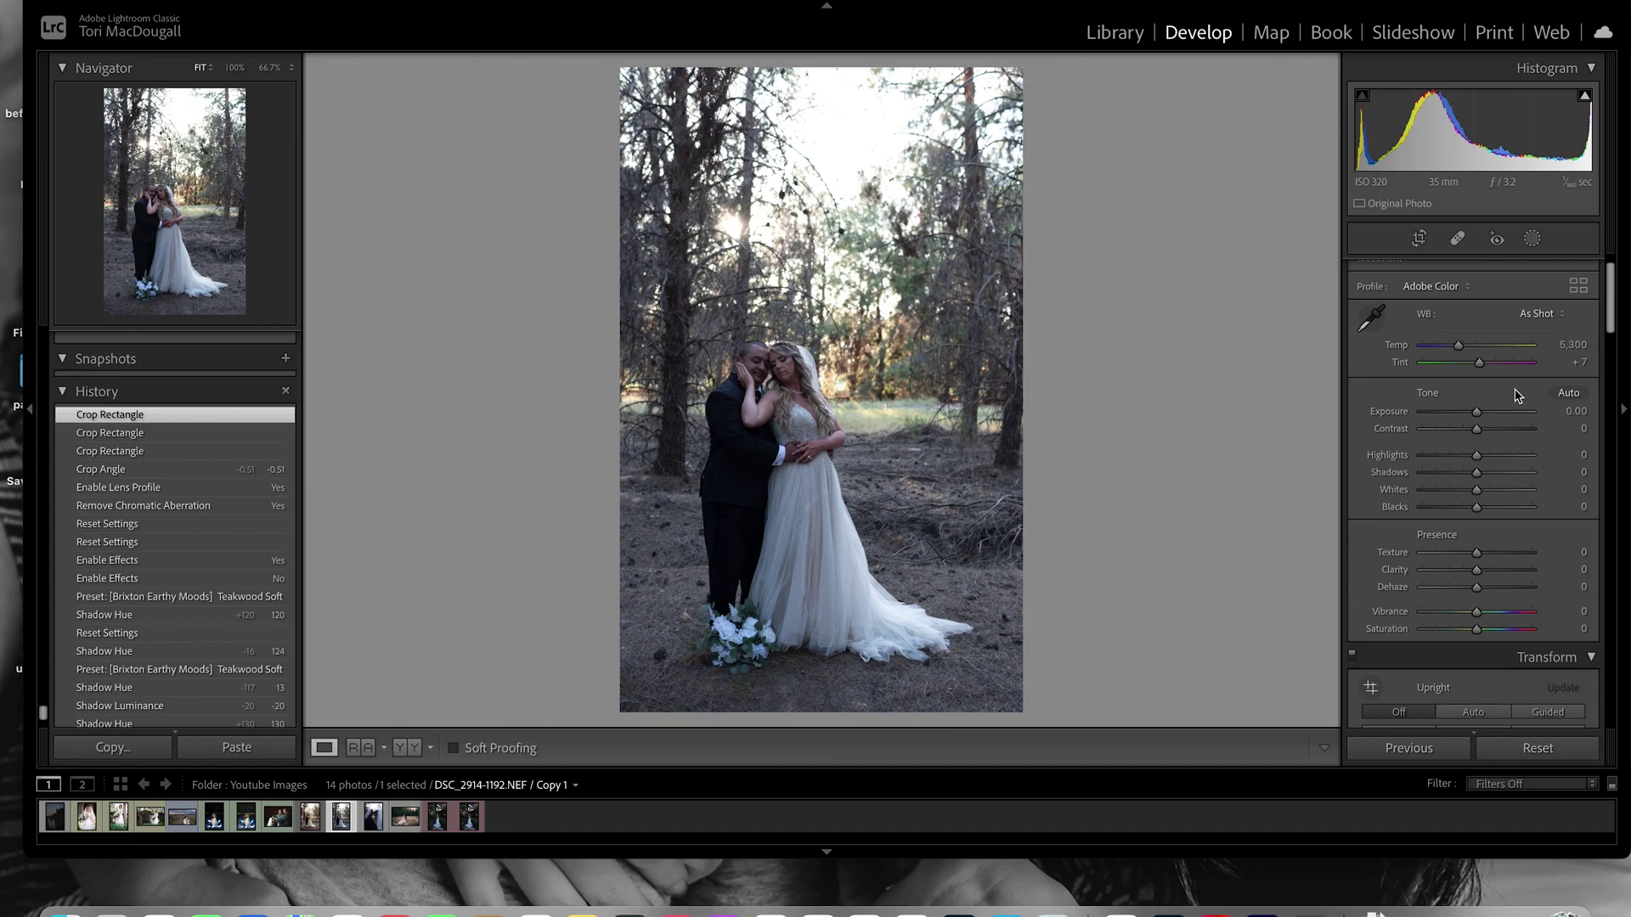
{"action": "left_click_drag", "start_coordinate": [1476, 430], "coordinate": [1477, 432]}
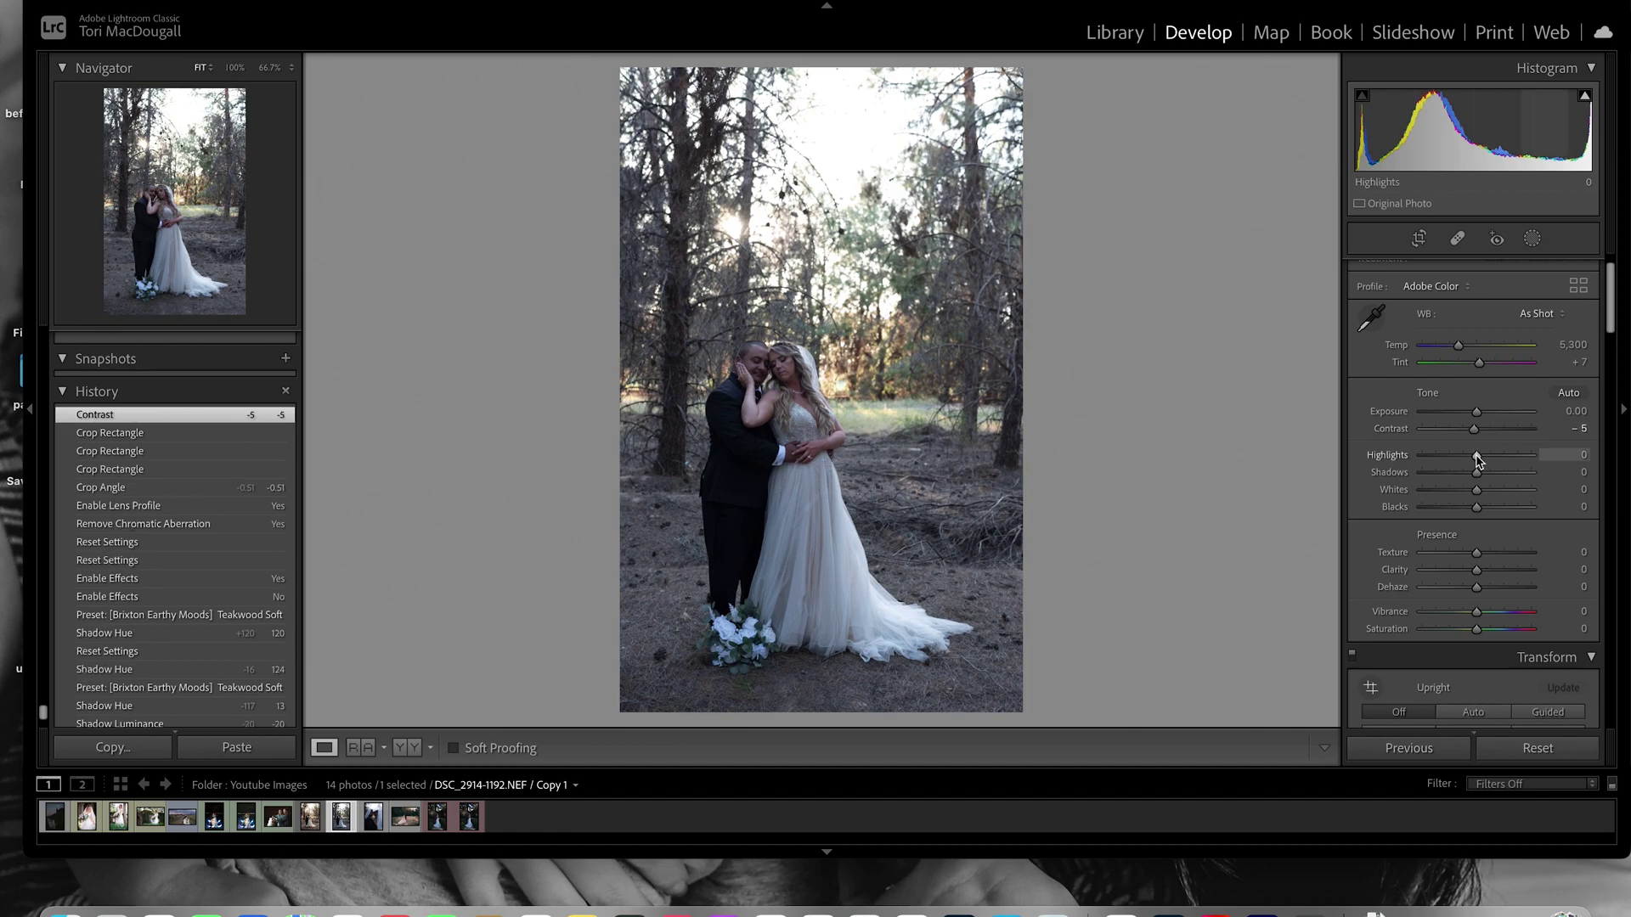
{"action": "left_click_drag", "start_coordinate": [1478, 460], "coordinate": [1496, 512]}
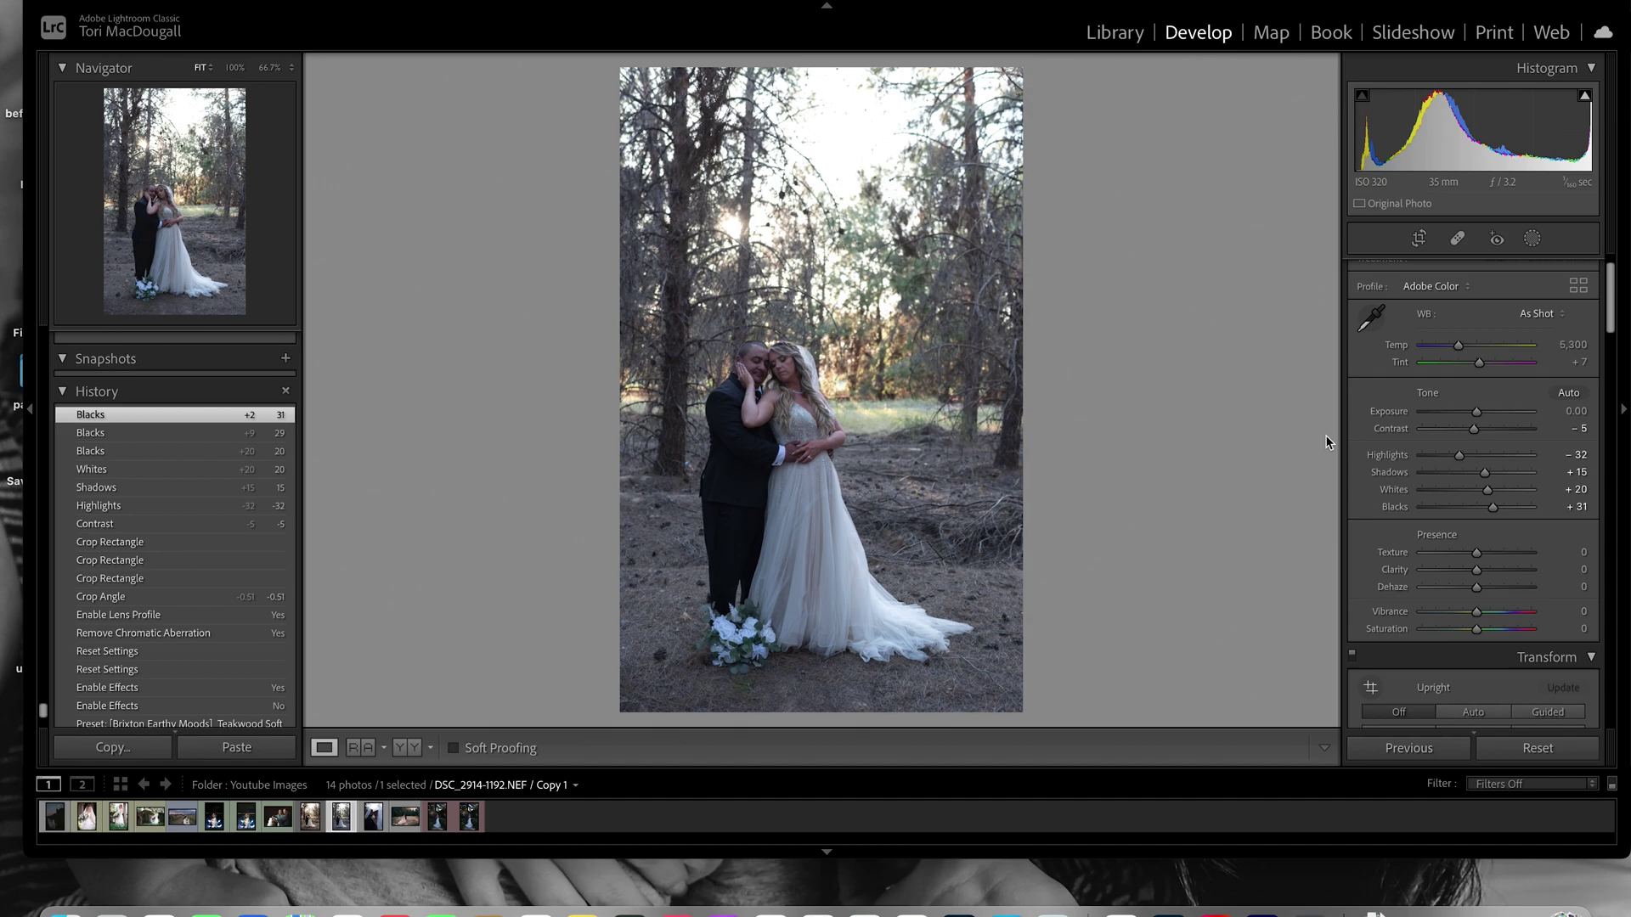
- Reduce Clarity to -6, Vibrance to -6 and Saturation to -19
{"action": "left_click_drag", "start_coordinate": [1476, 573], "coordinate": [1475, 578]}
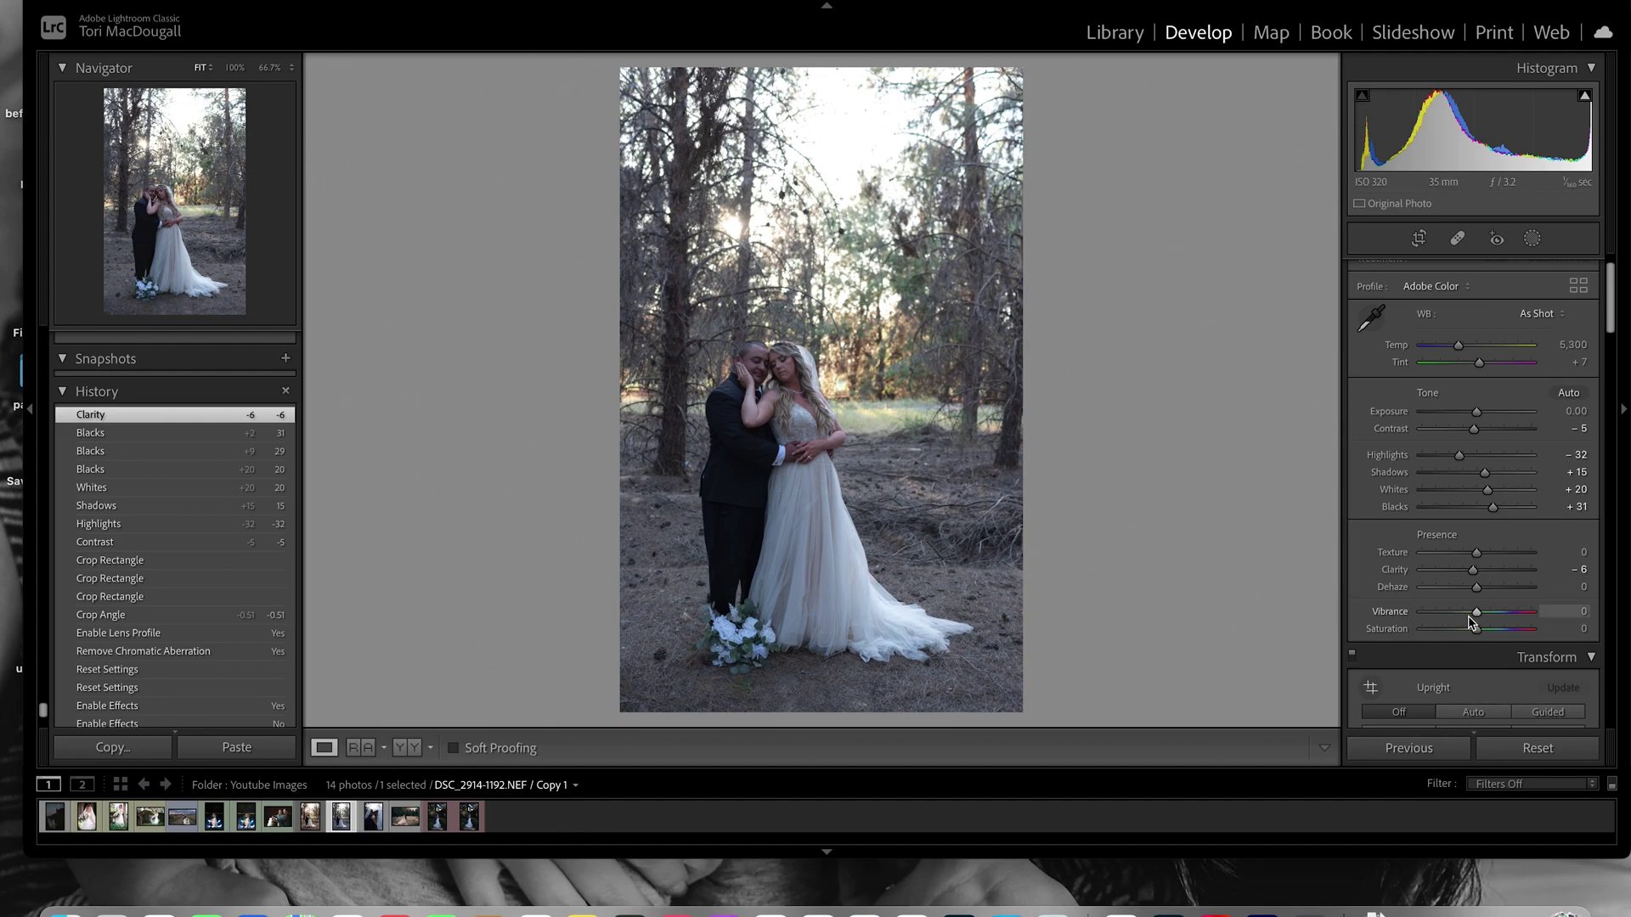
{"action": "left_click_drag", "start_coordinate": [1479, 615], "coordinate": [1472, 638]}
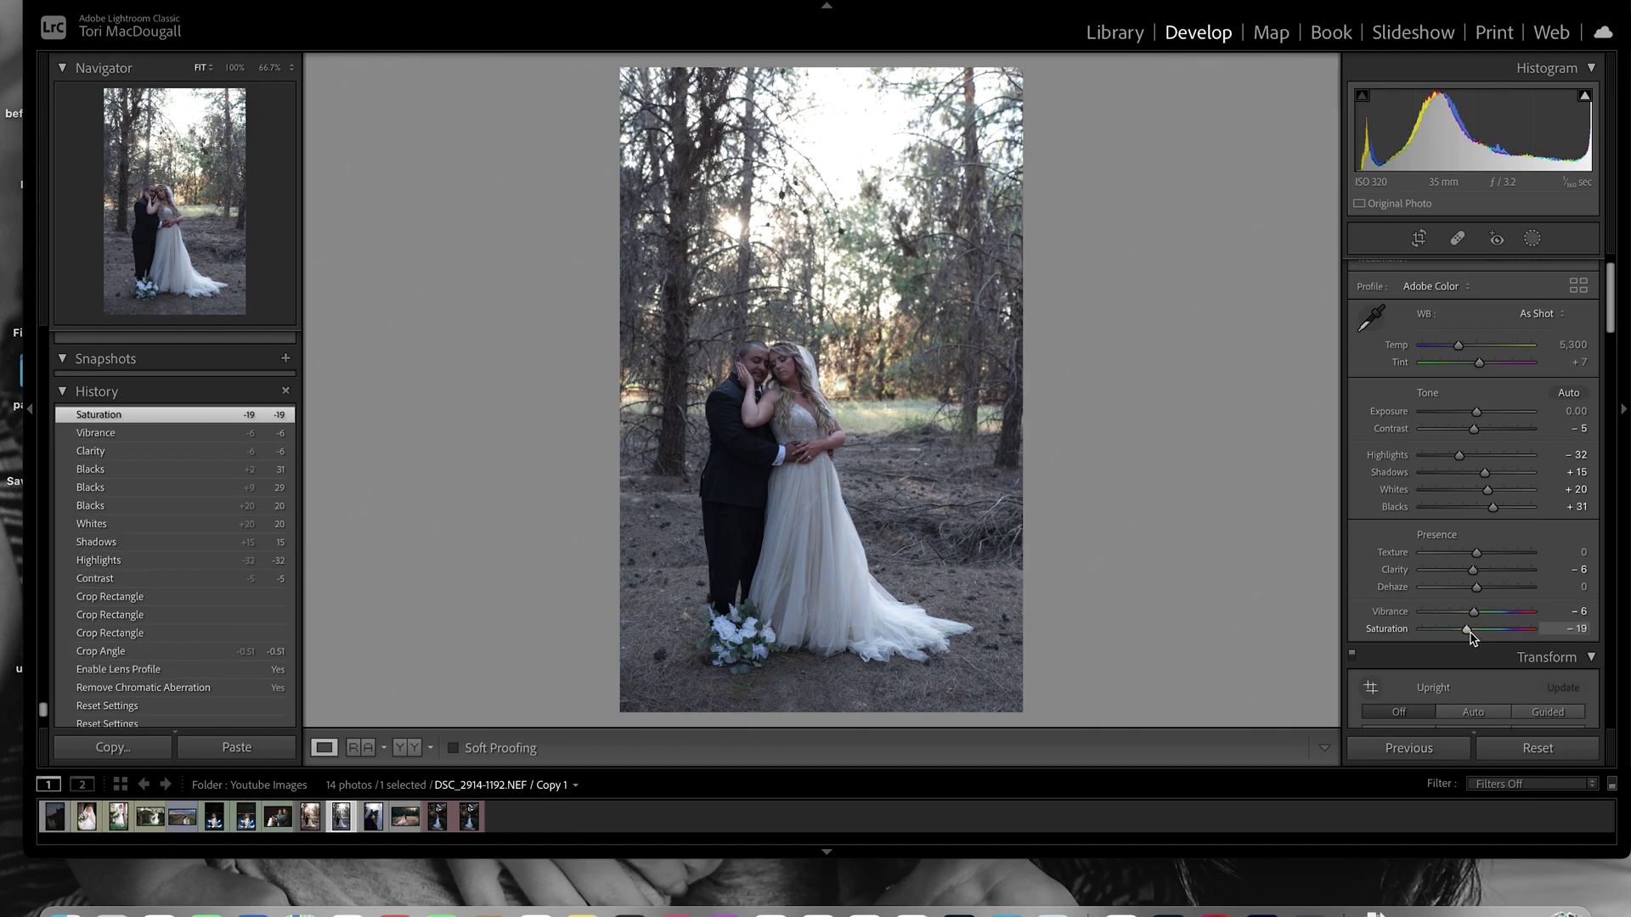
- Color grade the shadows with a green tint at hue 135 and saturation 8
{"action": "scroll", "coordinate": [1473, 595], "scroll_direction": "down", "scroll_amount": 10}
{"action": "scroll", "coordinate": [1473, 593], "scroll_direction": "down", "scroll_amount": 5}
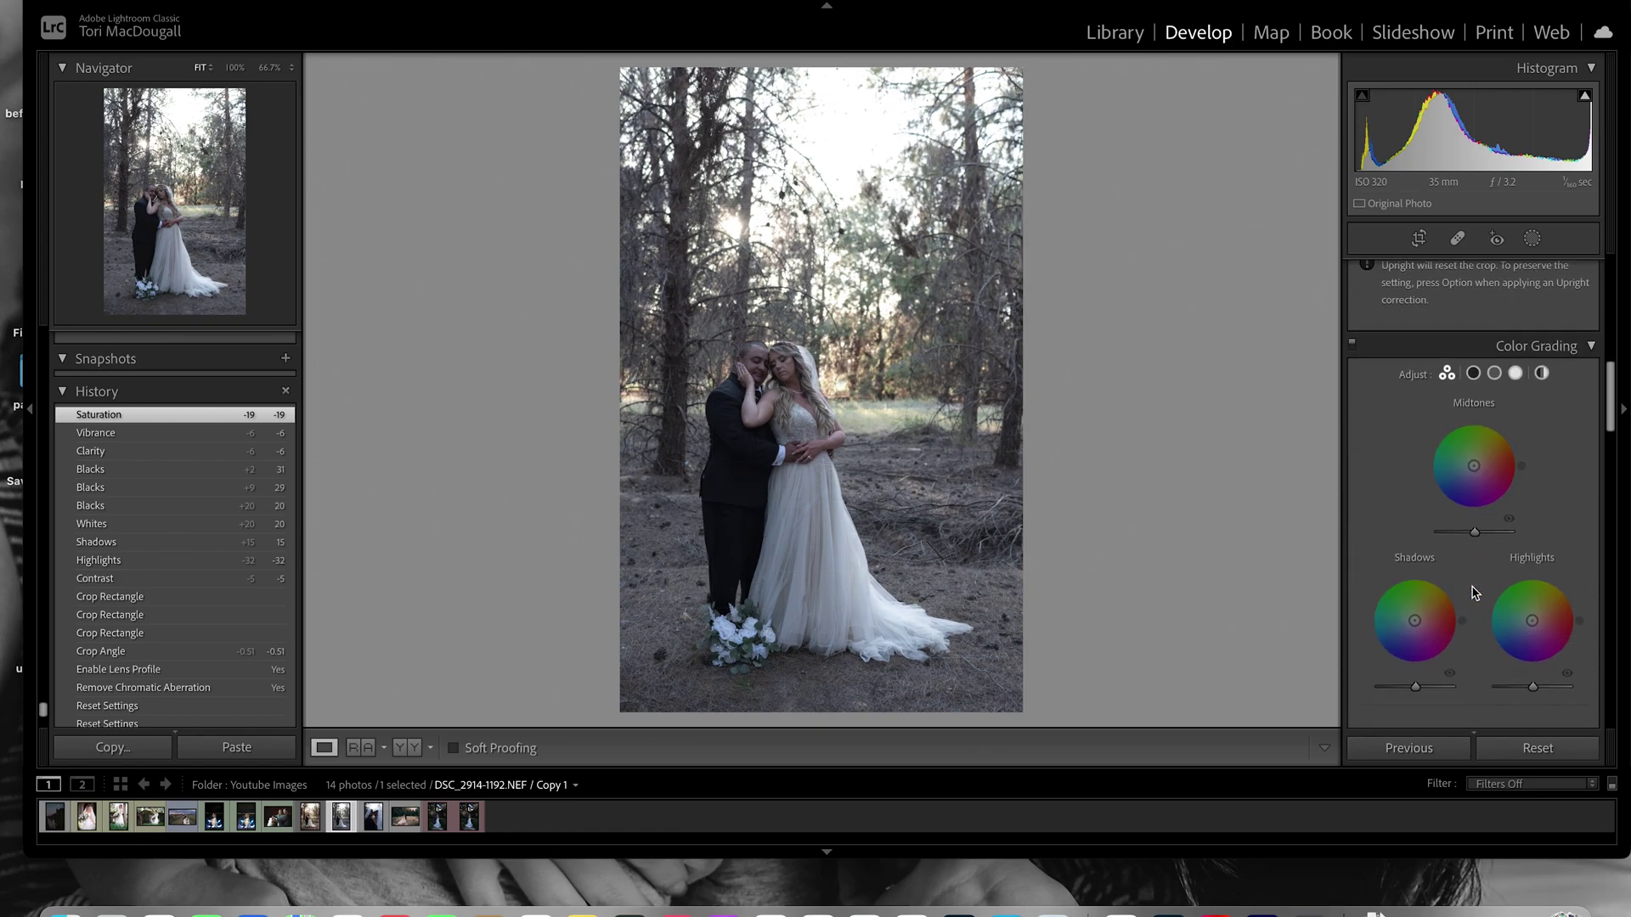
{"action": "scroll", "coordinate": [1473, 593], "scroll_direction": "down", "scroll_amount": 3}
{"action": "scroll", "coordinate": [1474, 593], "scroll_direction": "down", "scroll_amount": 1}
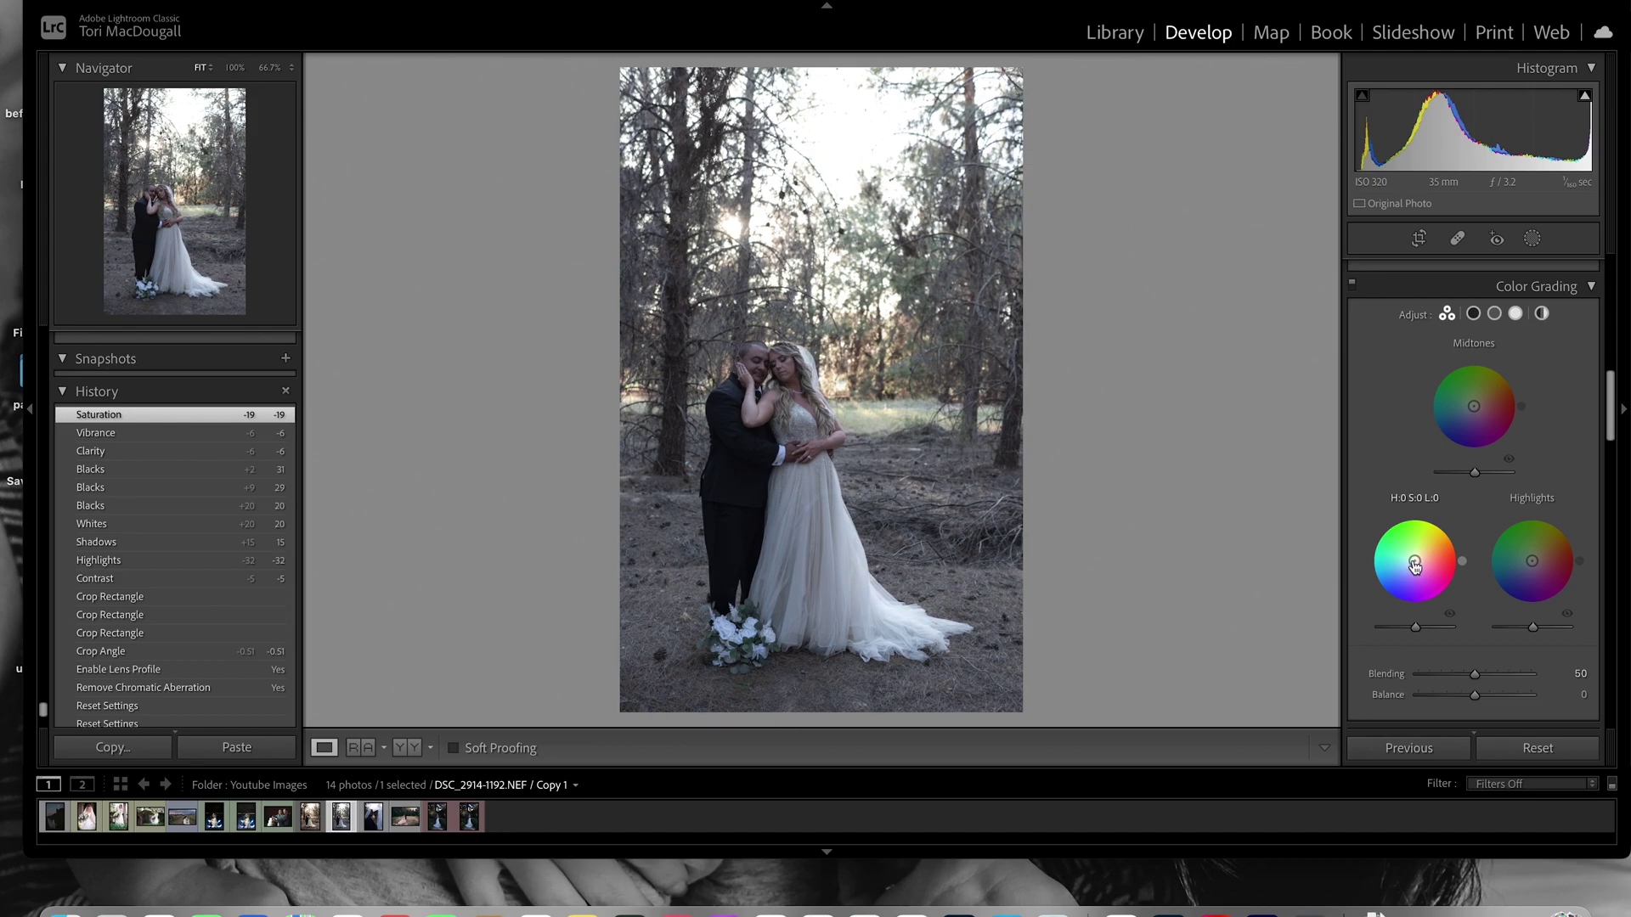
{"action": "left_click_drag", "start_coordinate": [1461, 561], "coordinate": [1382, 531]}
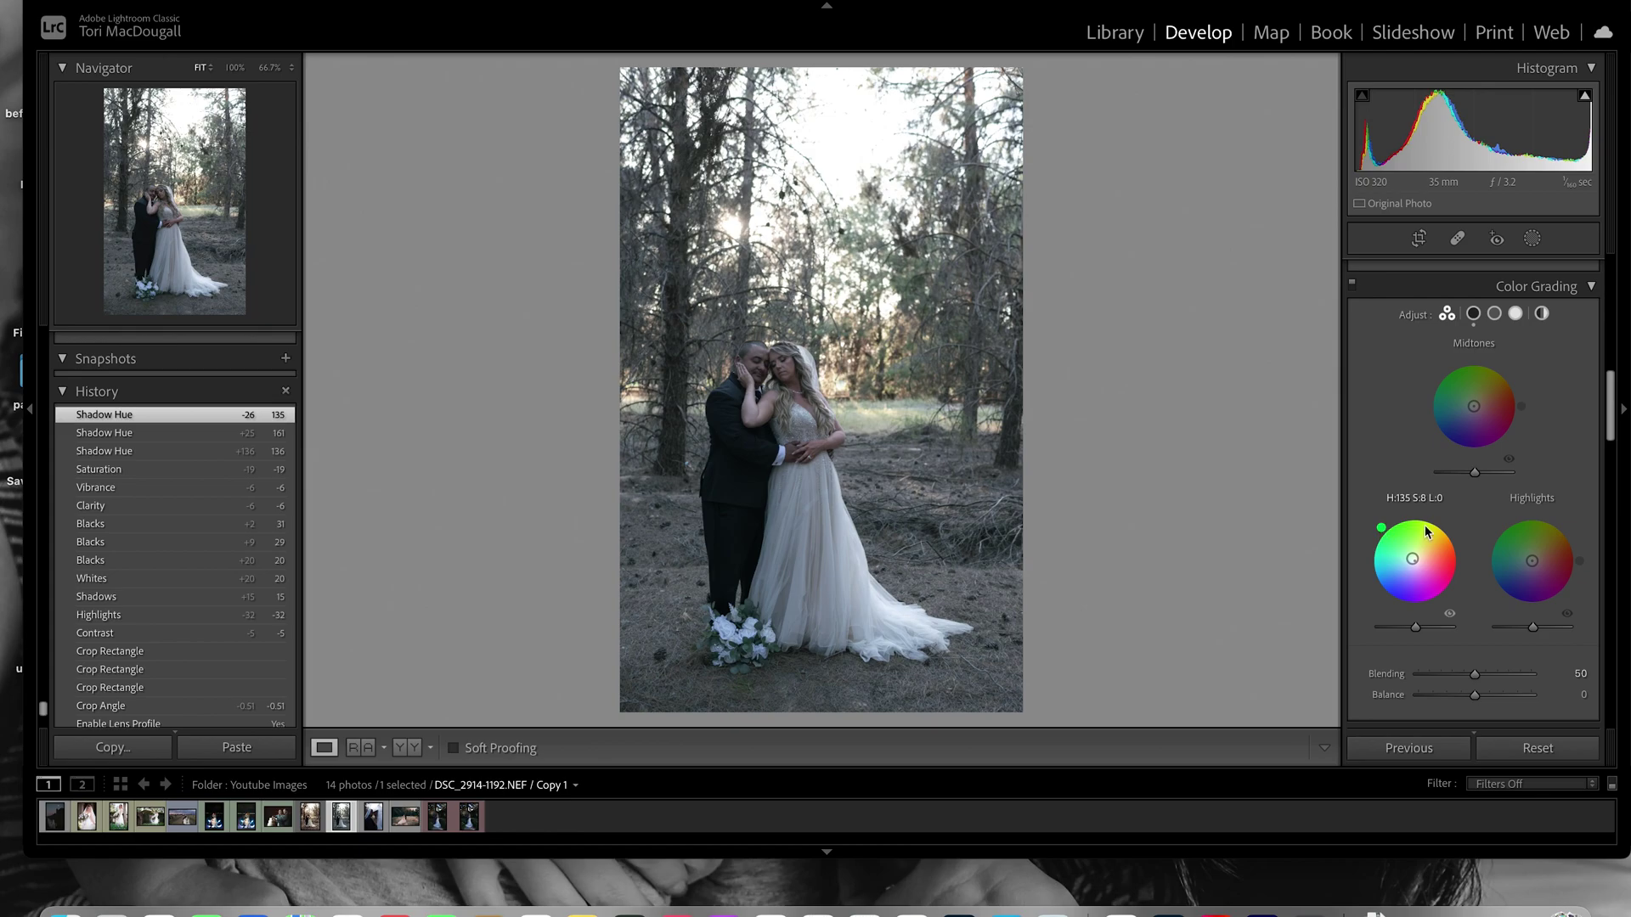
- Shape the overall point curve: lift the midtones from input 120 to output 132, lower the highlights and white point, and raise the black point to output 1
{"action": "scroll", "coordinate": [1472, 547], "scroll_direction": "down", "scroll_amount": 3}
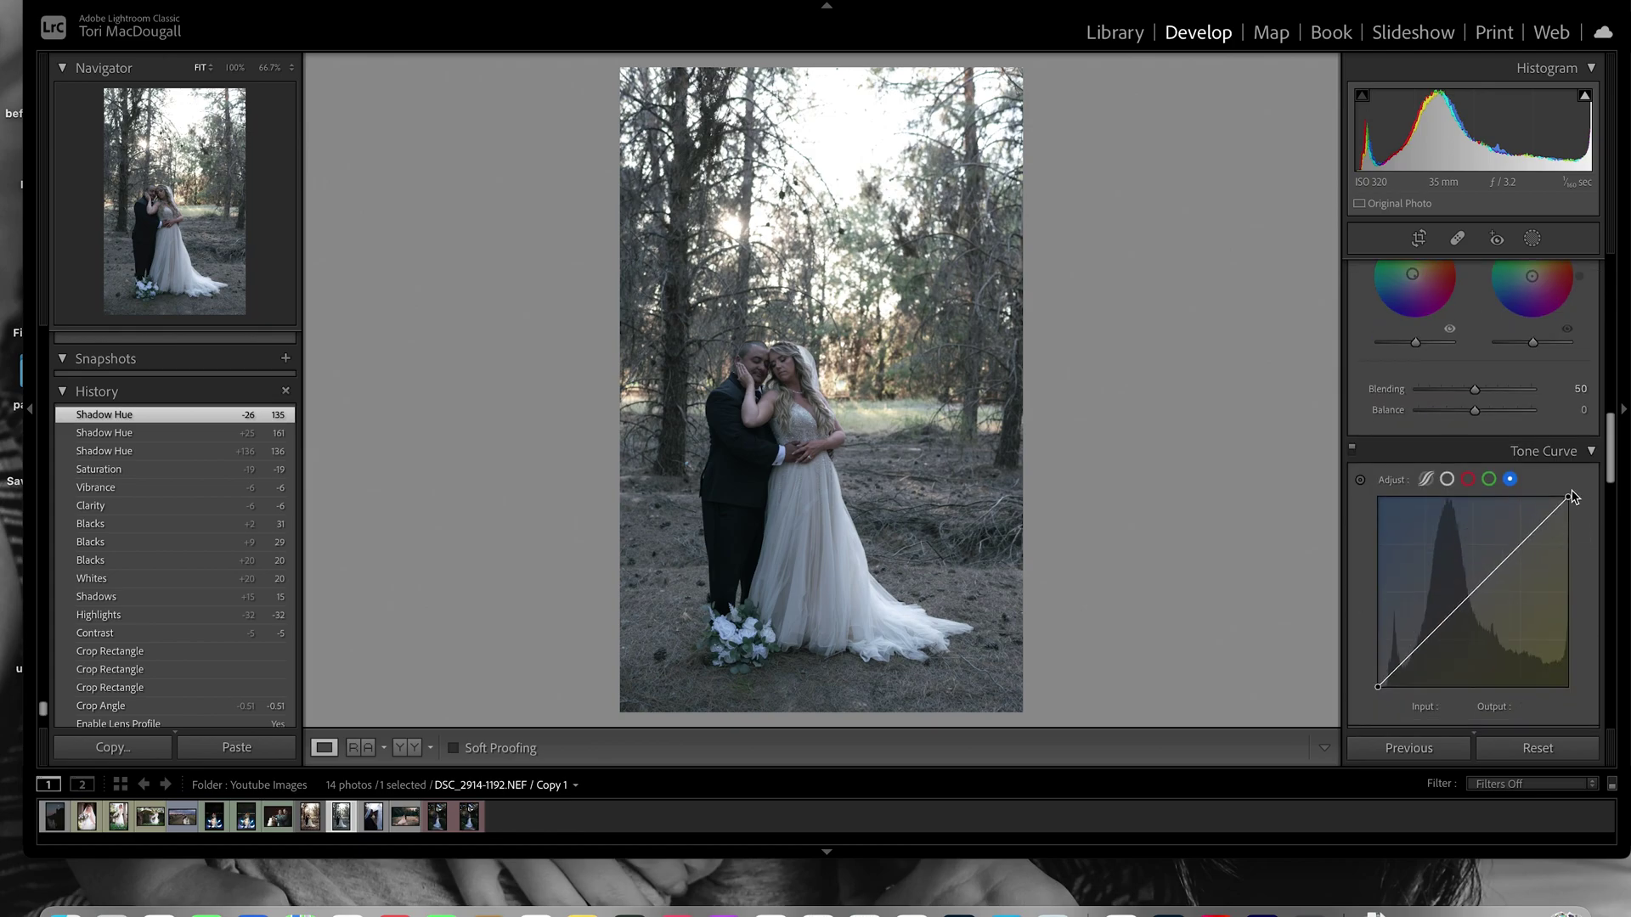
{"action": "left_click", "coordinate": [1447, 479]}
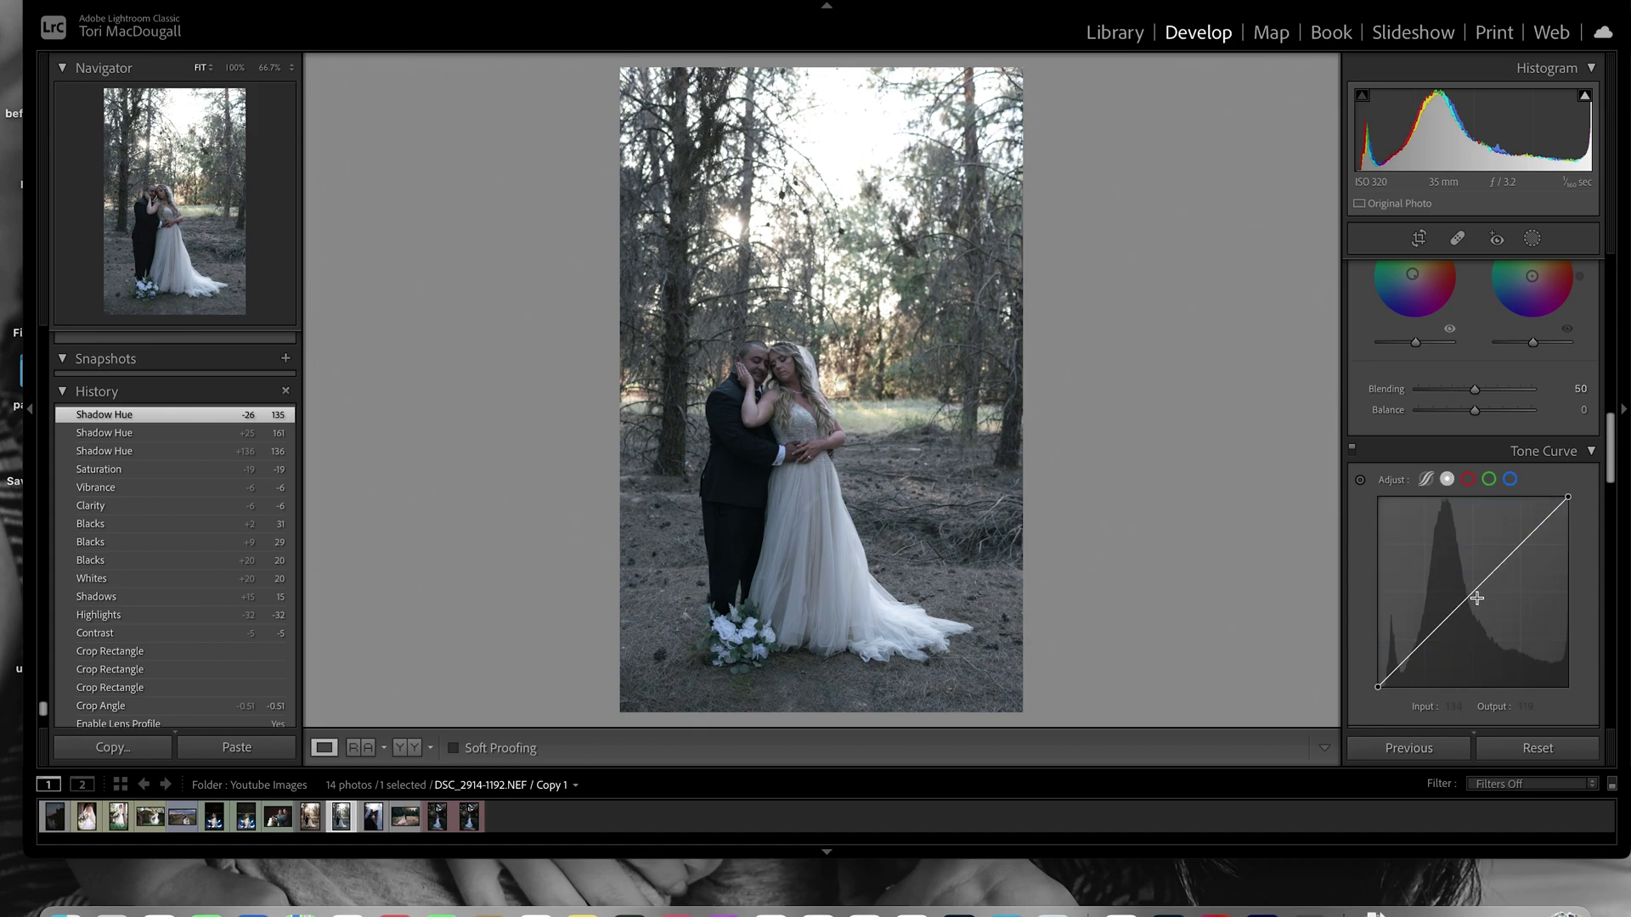
{"action": "mouse_move", "coordinate": [1473, 593]}
{"action": "left_mouse_down"}
{"action": "mouse_move", "coordinate": [1471, 612]}
{"action": "mouse_move", "coordinate": [1468, 588]}
{"action": "left_mouse_up"}
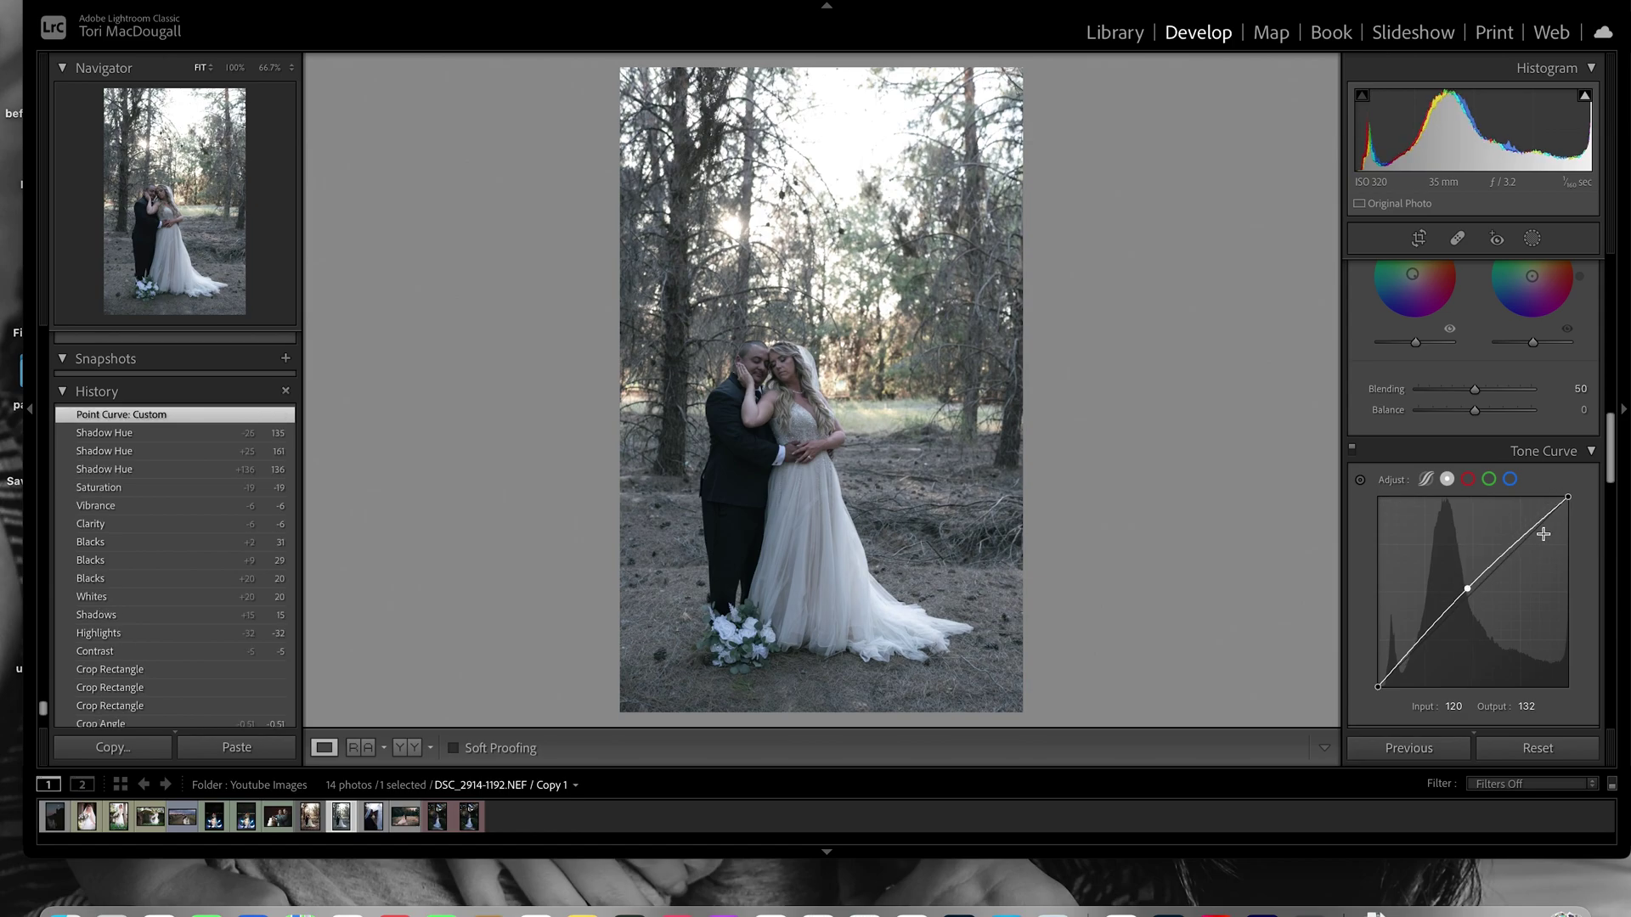
{"action": "left_click", "coordinate": [1529, 533]}
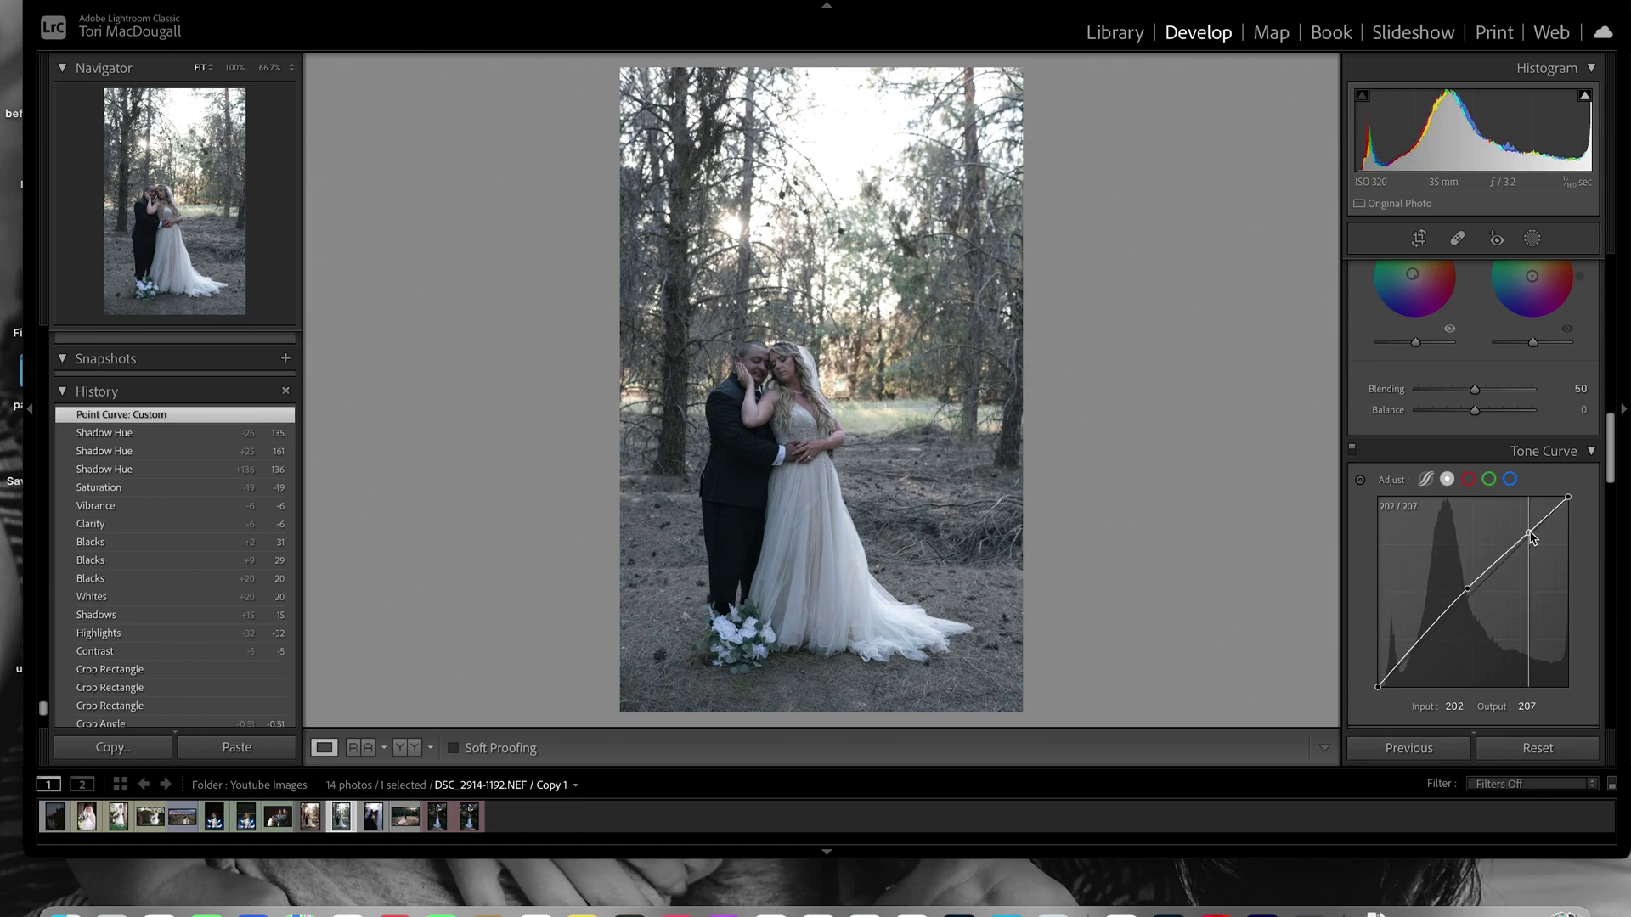
{"action": "left_click_drag", "start_coordinate": [1529, 533], "coordinate": [1530, 543]}
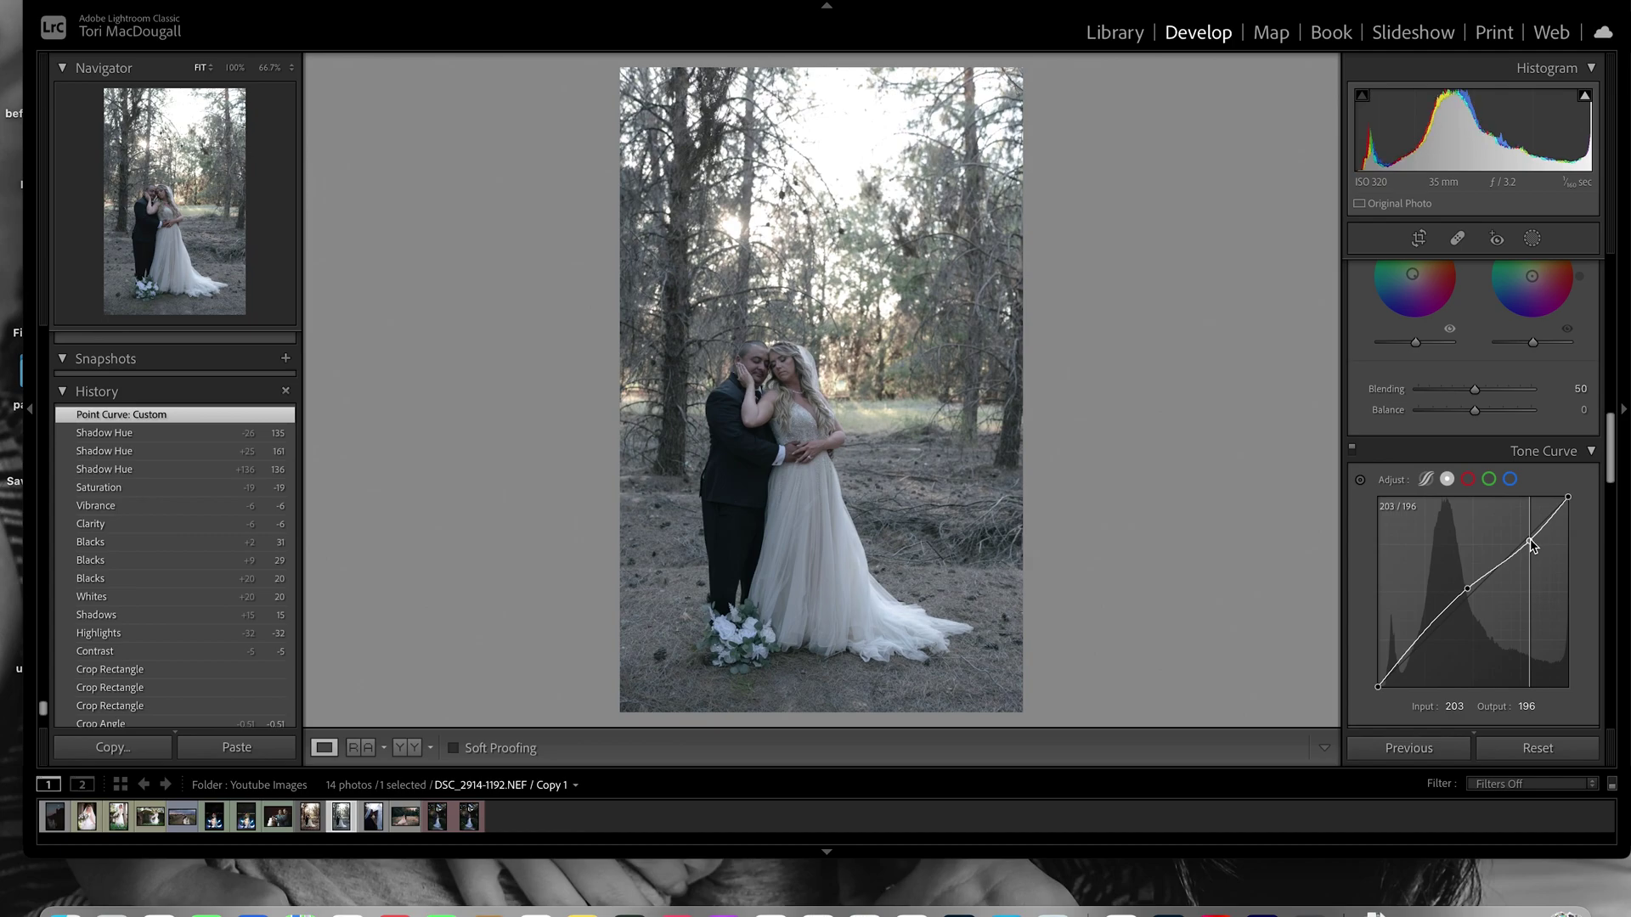
{"action": "left_click_drag", "start_coordinate": [1532, 545], "coordinate": [1569, 503]}
{"action": "left_click_drag", "start_coordinate": [1378, 688], "coordinate": [1376, 687]}
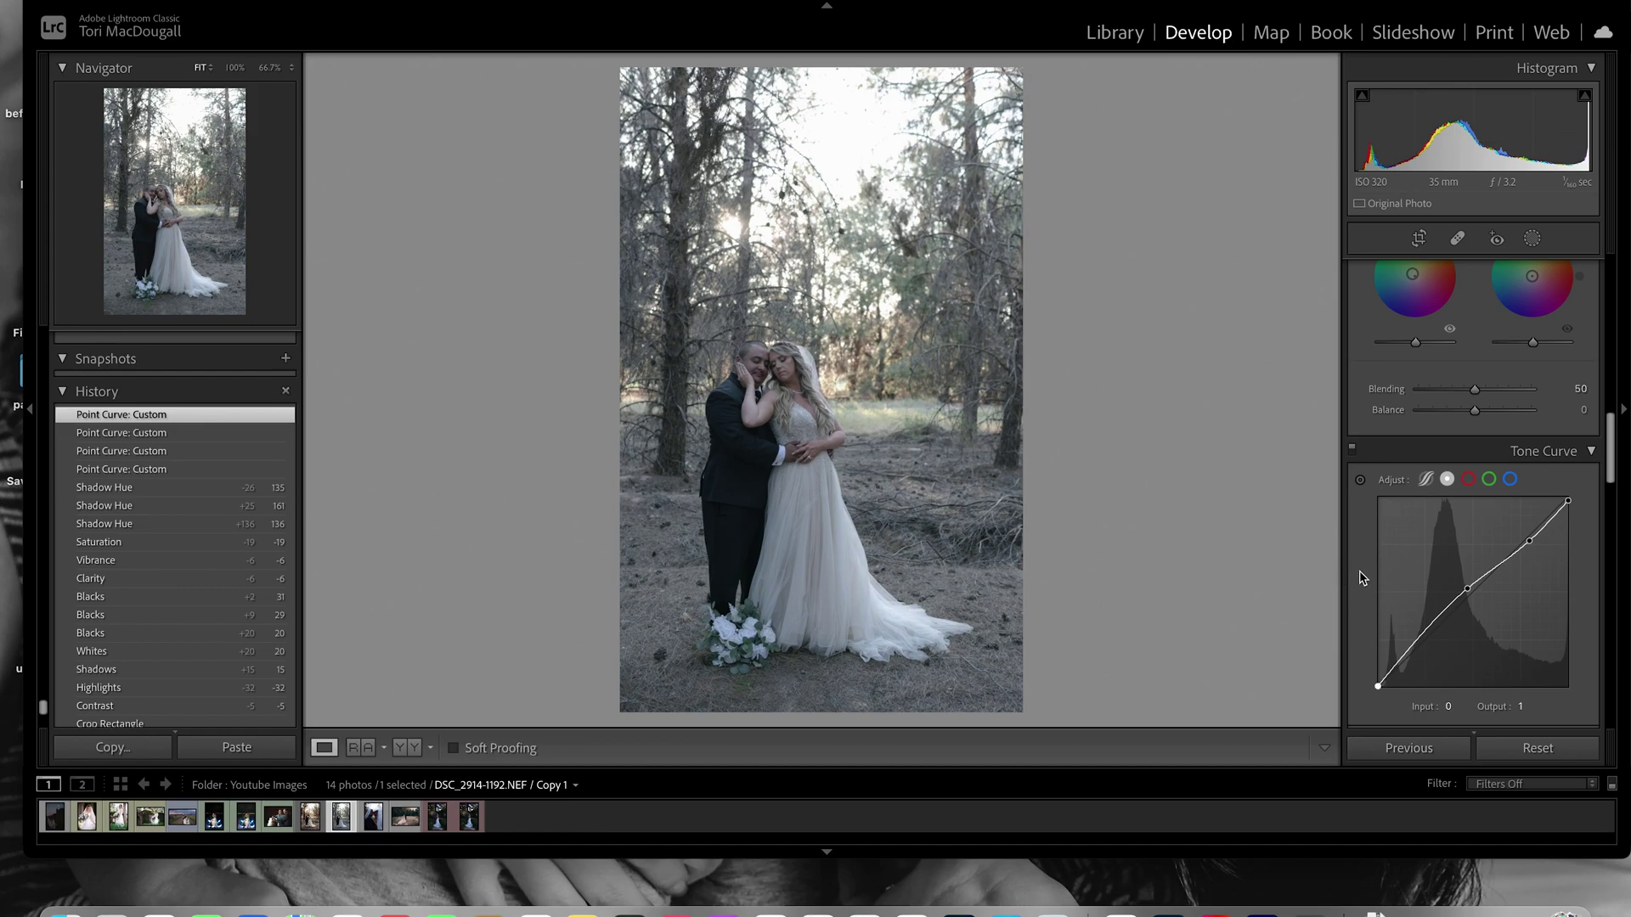
- Shape the red channel curve with points at input 181/output 205, 113/122 and 51/32
{"action": "left_click", "coordinate": [1469, 480]}
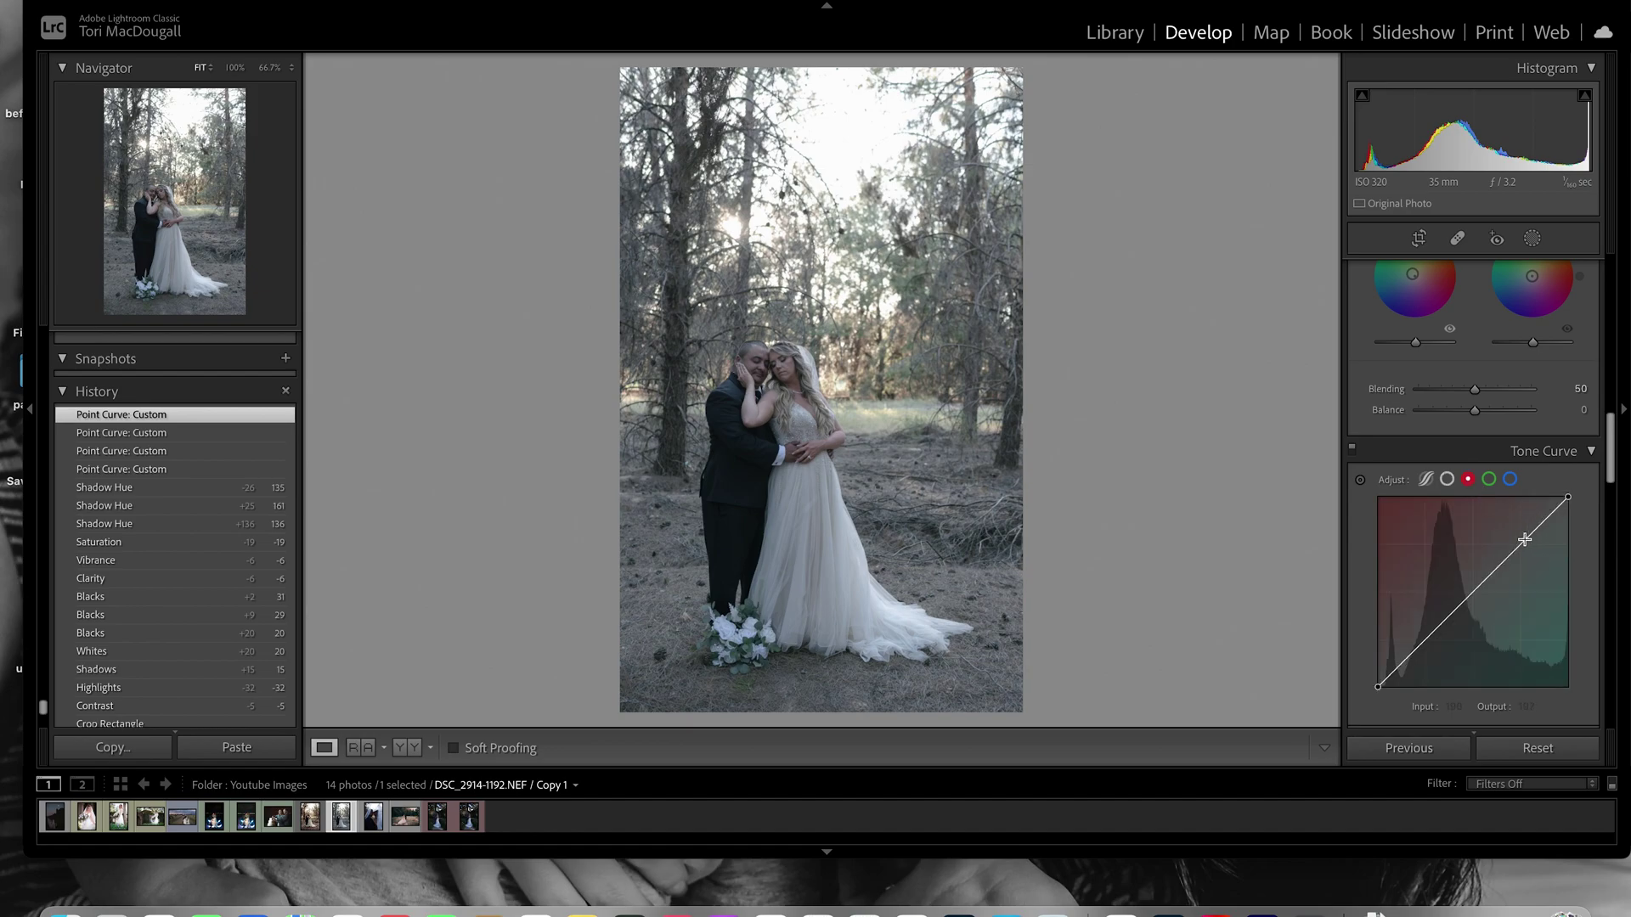
{"action": "left_click_drag", "start_coordinate": [1521, 548], "coordinate": [1512, 532]}
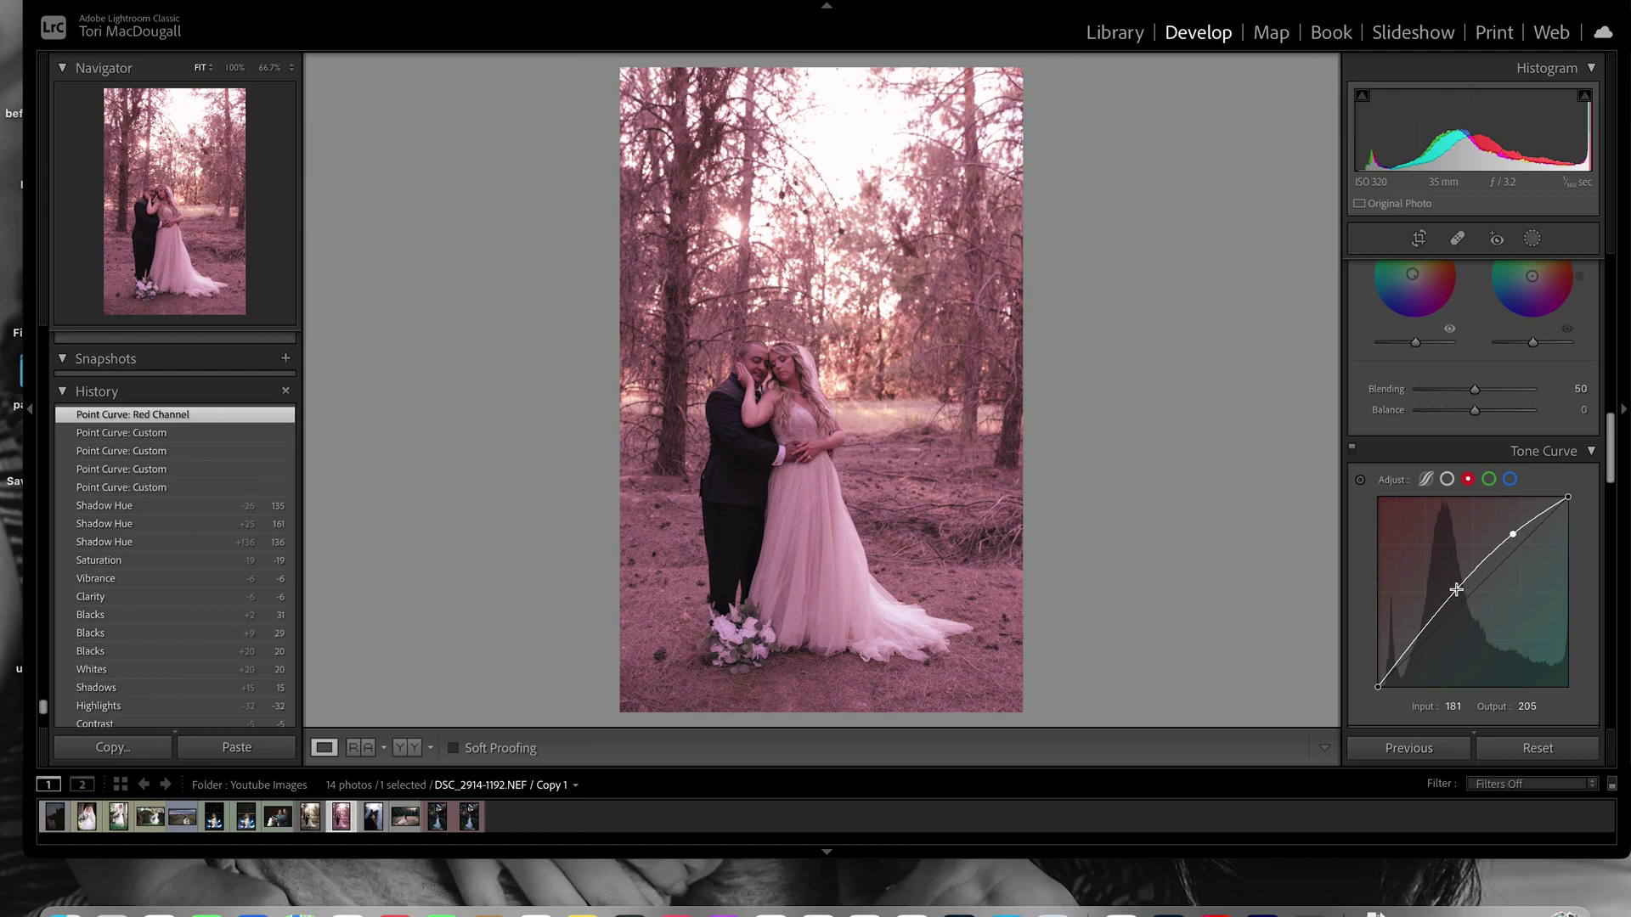
{"action": "left_click_drag", "start_coordinate": [1456, 589], "coordinate": [1462, 597]}
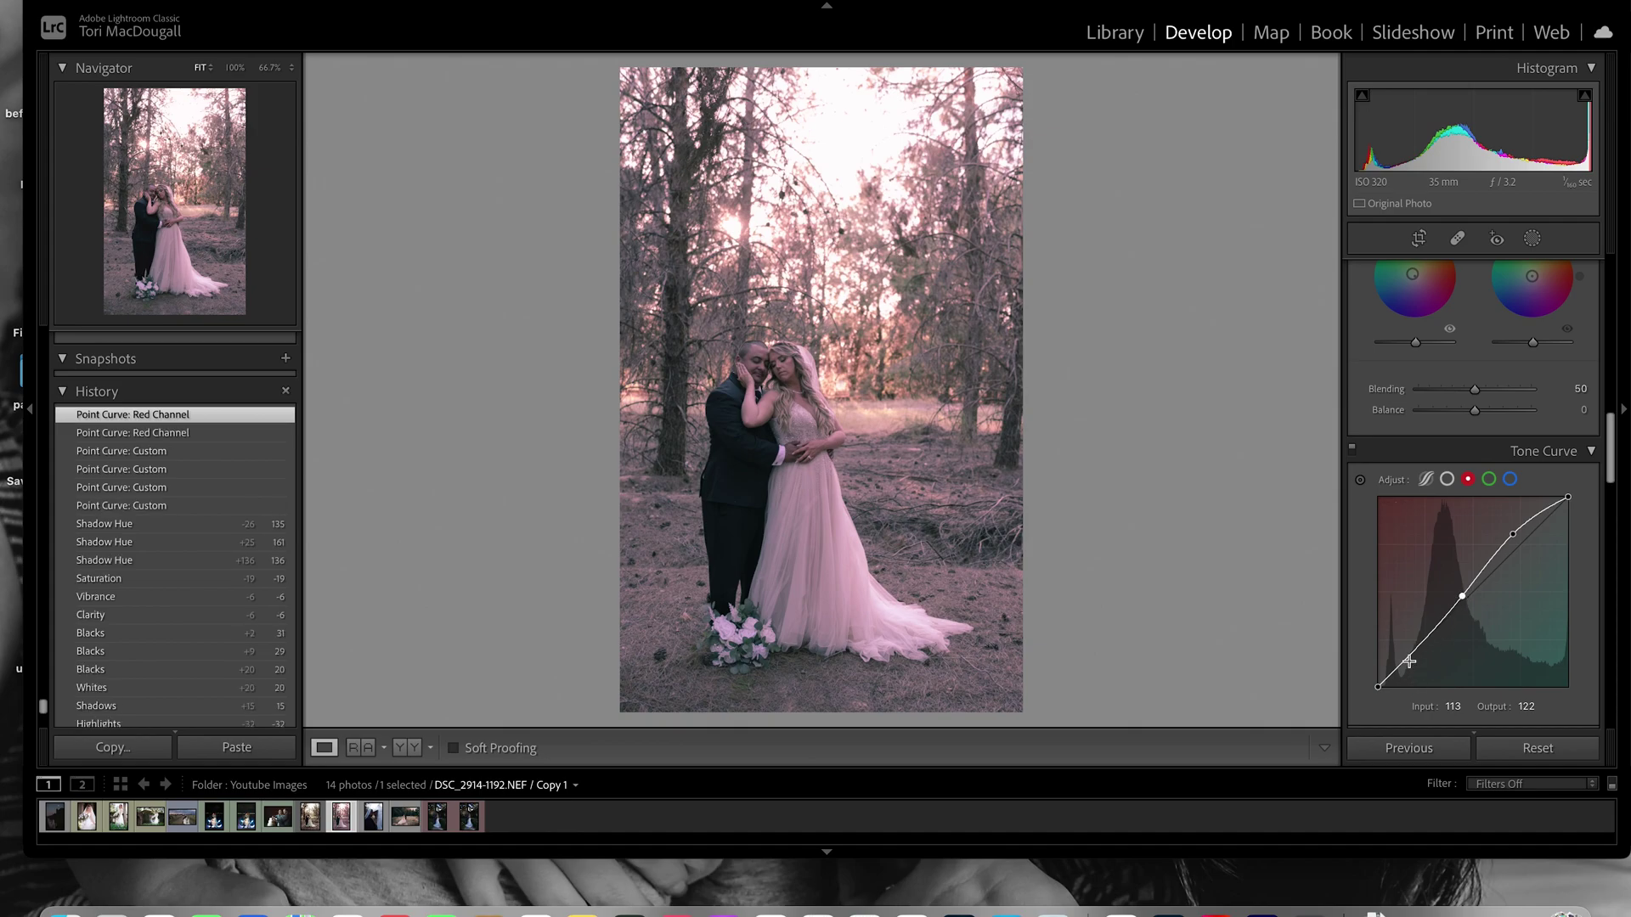
{"action": "left_click_drag", "start_coordinate": [1410, 656], "coordinate": [1418, 668]}
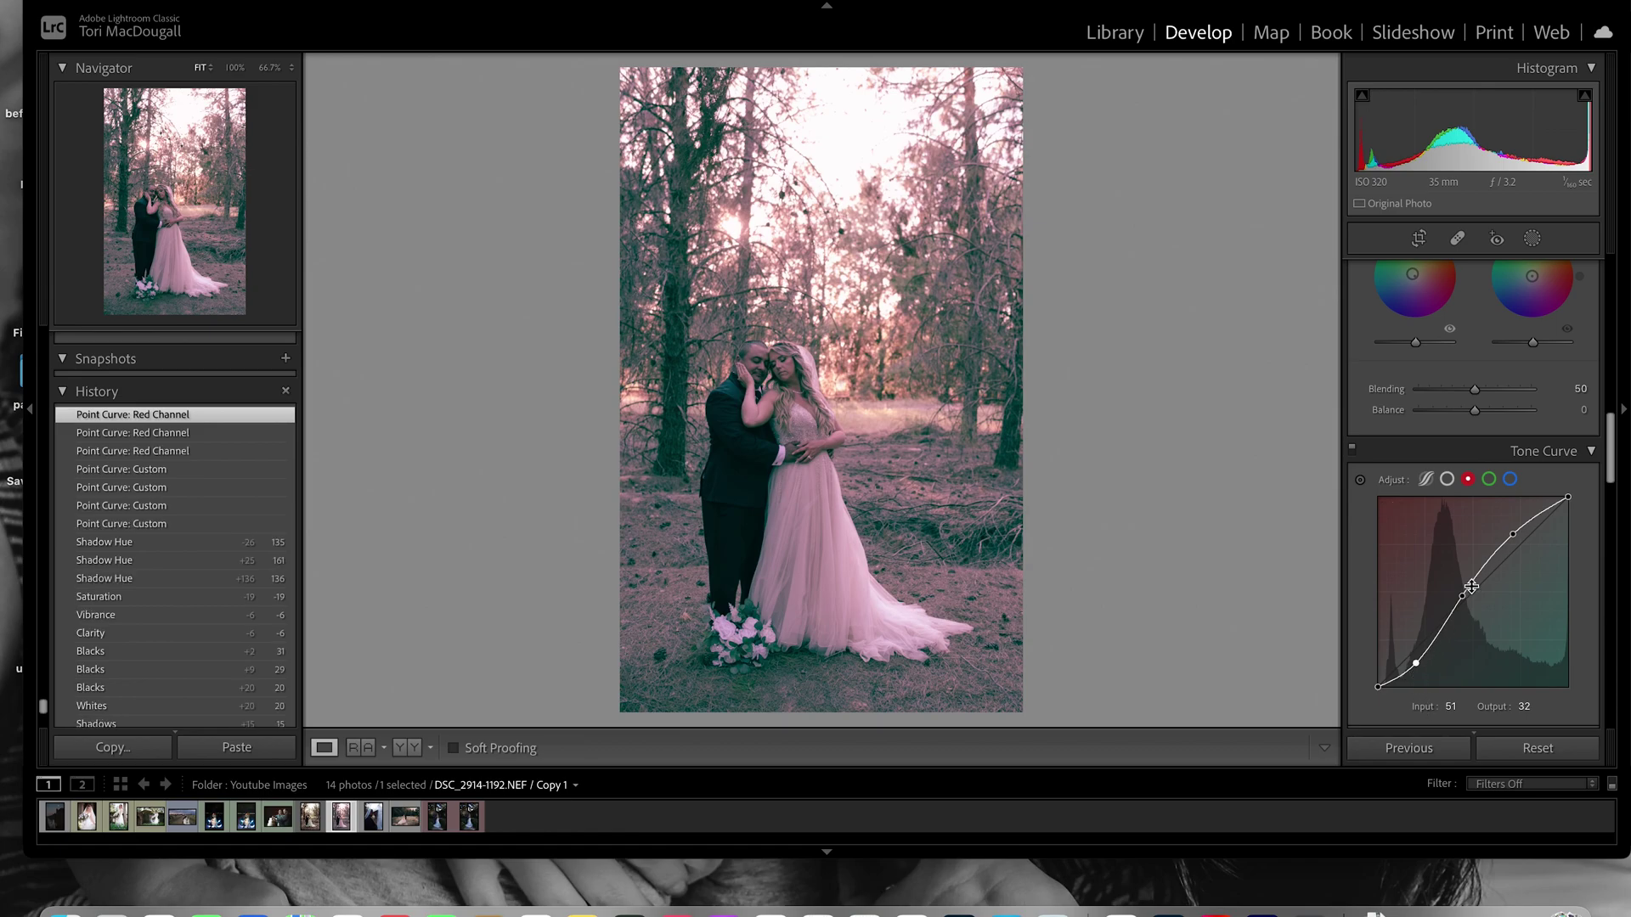
- Shape the green channel curve by lifting the highlights and adding points at input 118/output 125 and 53/20
{"action": "left_click", "coordinate": [1493, 480]}
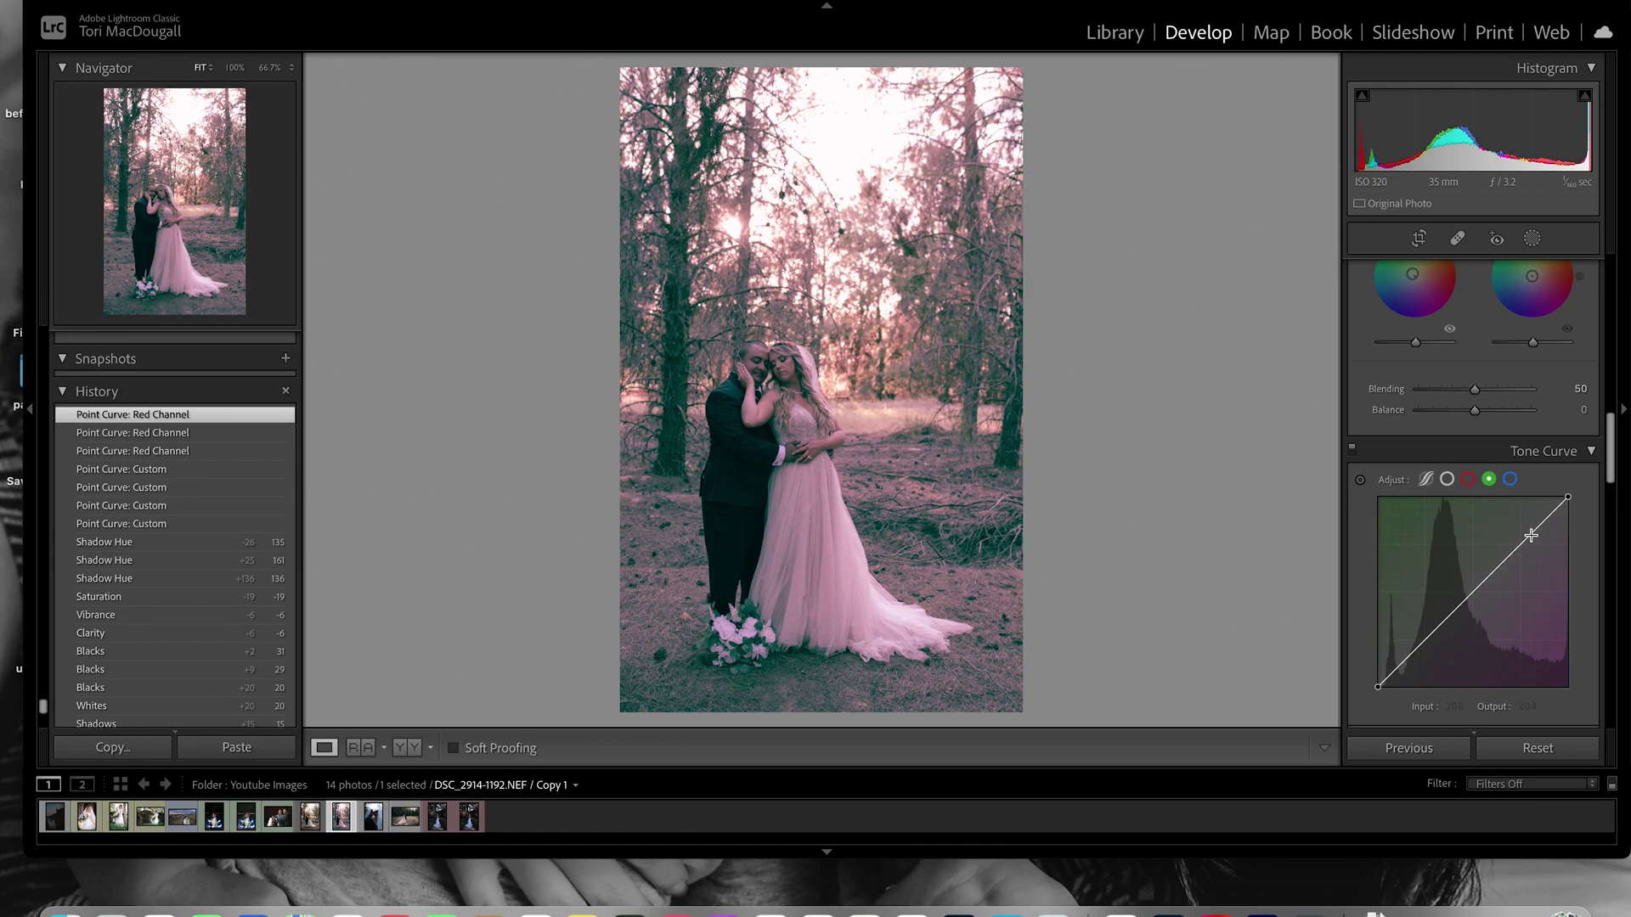
{"action": "left_click_drag", "start_coordinate": [1522, 544], "coordinate": [1516, 539]}
{"action": "left_click_drag", "start_coordinate": [1464, 585], "coordinate": [1468, 601]}
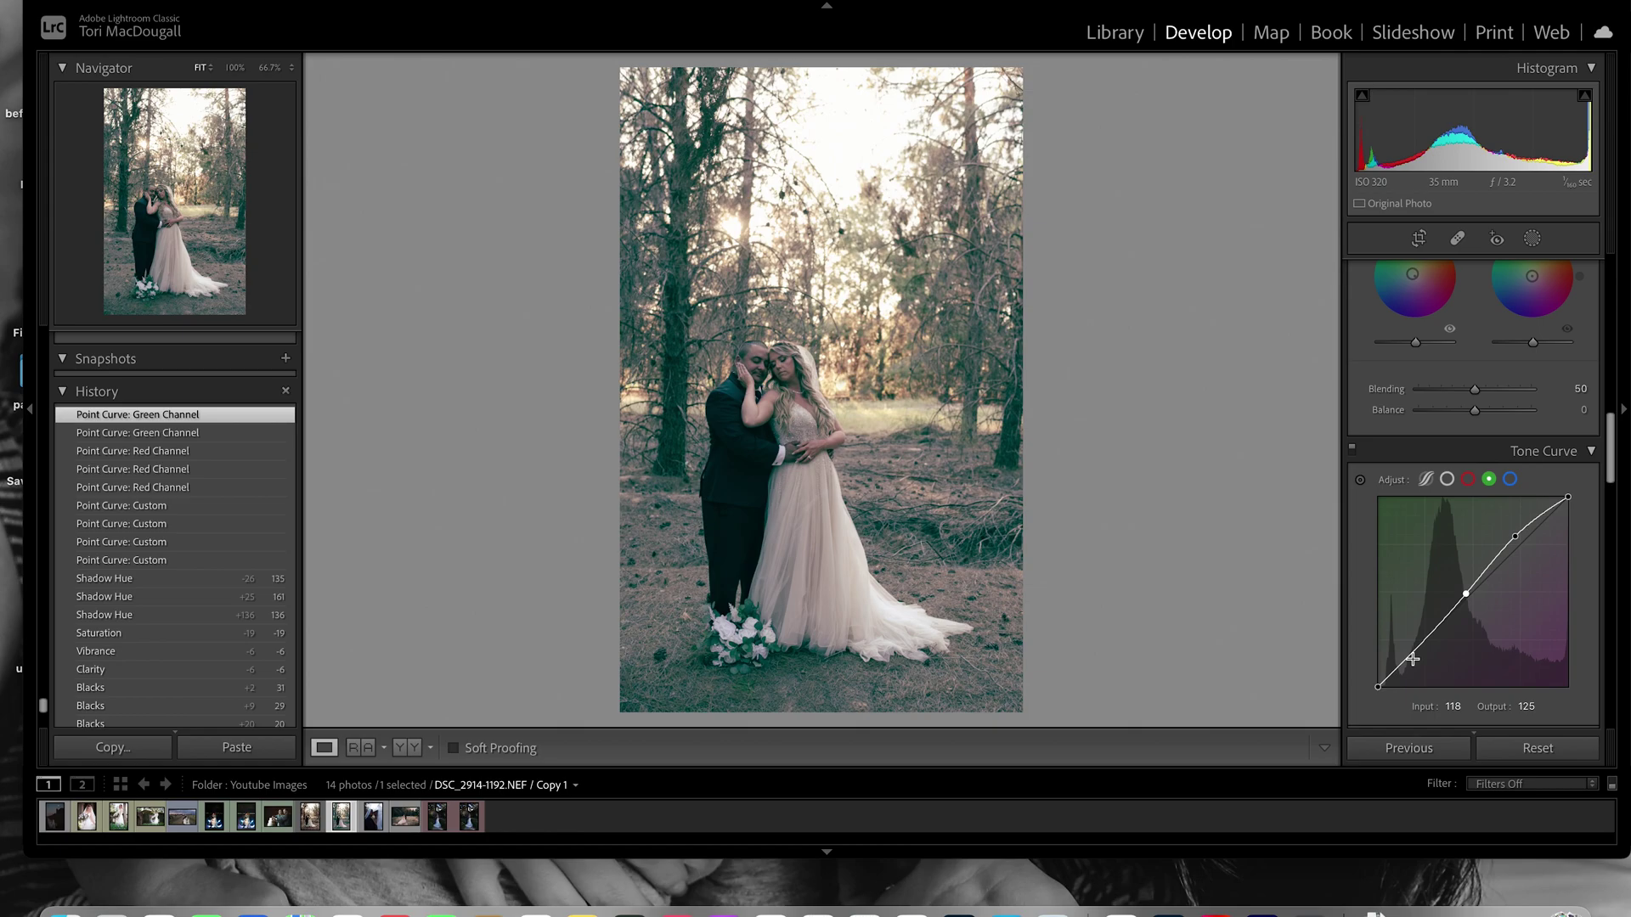
{"action": "left_click_drag", "start_coordinate": [1411, 659], "coordinate": [1417, 676]}
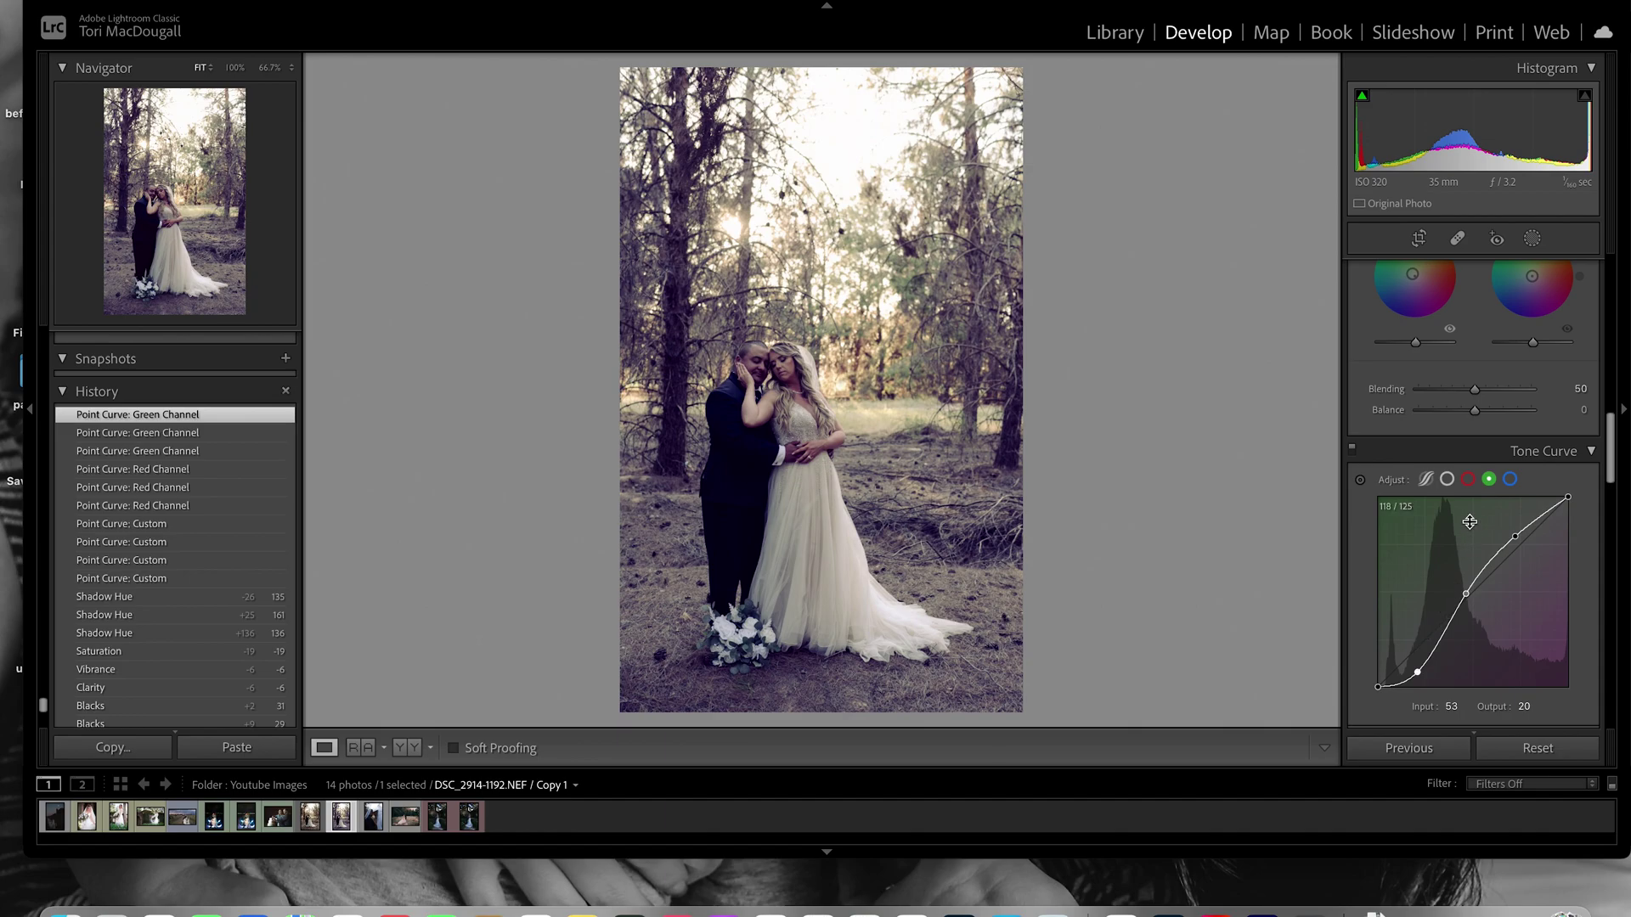
- Shape the blue channel curve by lifting the highlights and adding points at input 127/output 129 and 62/36
{"action": "left_click", "coordinate": [1511, 480]}
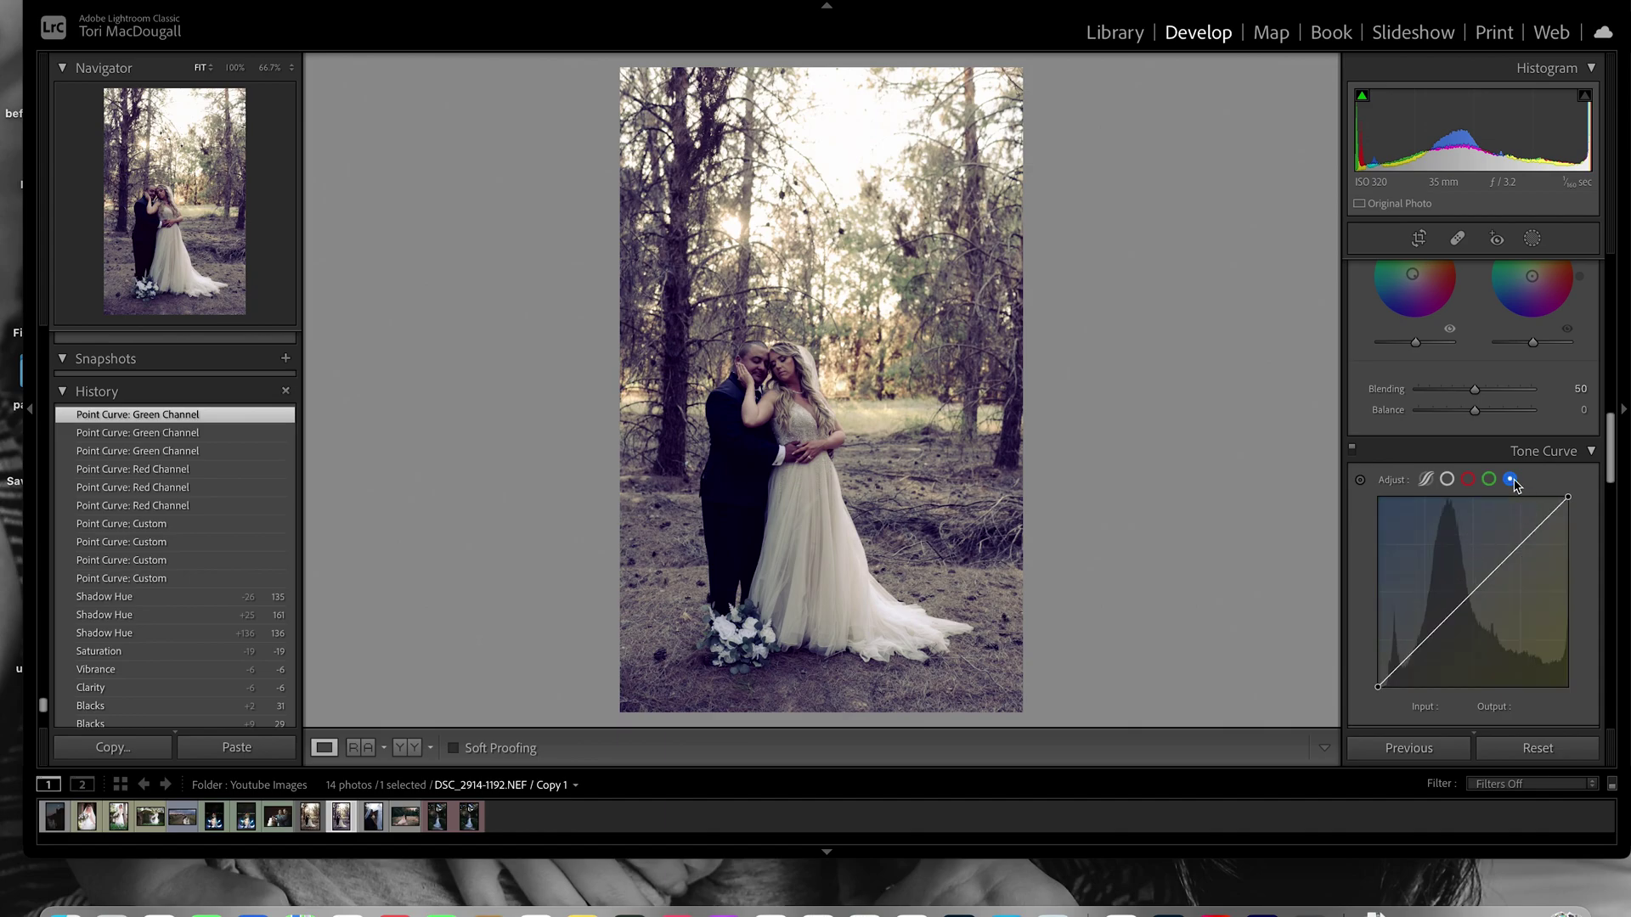
{"action": "left_click_drag", "start_coordinate": [1518, 548], "coordinate": [1475, 597]}
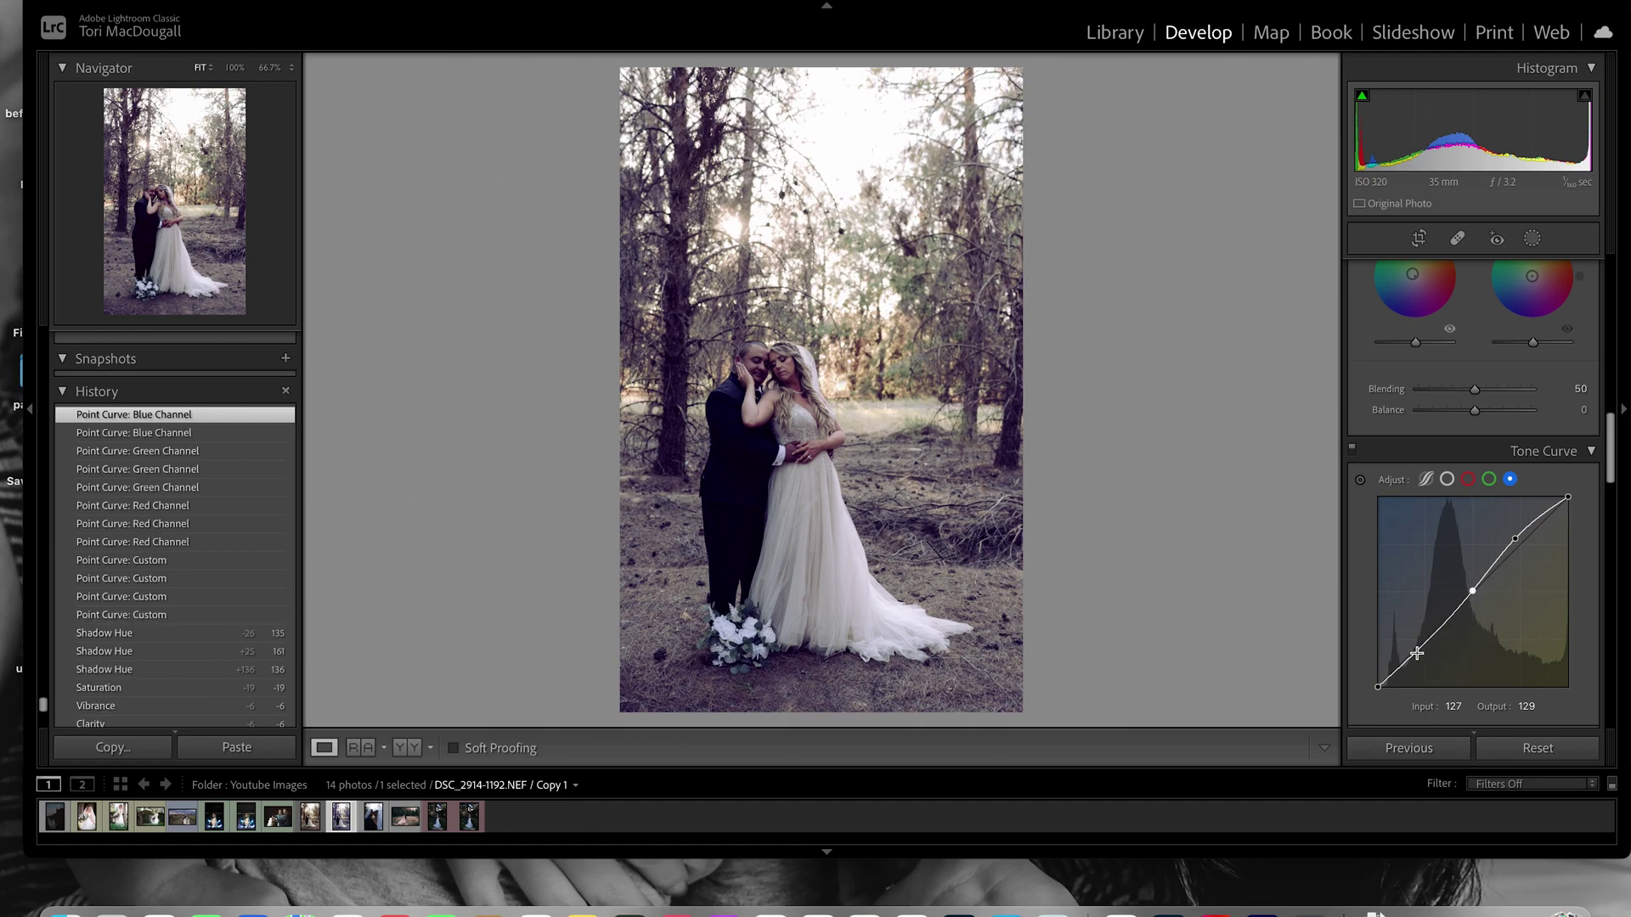
{"action": "left_click_drag", "start_coordinate": [1418, 654], "coordinate": [1424, 668]}
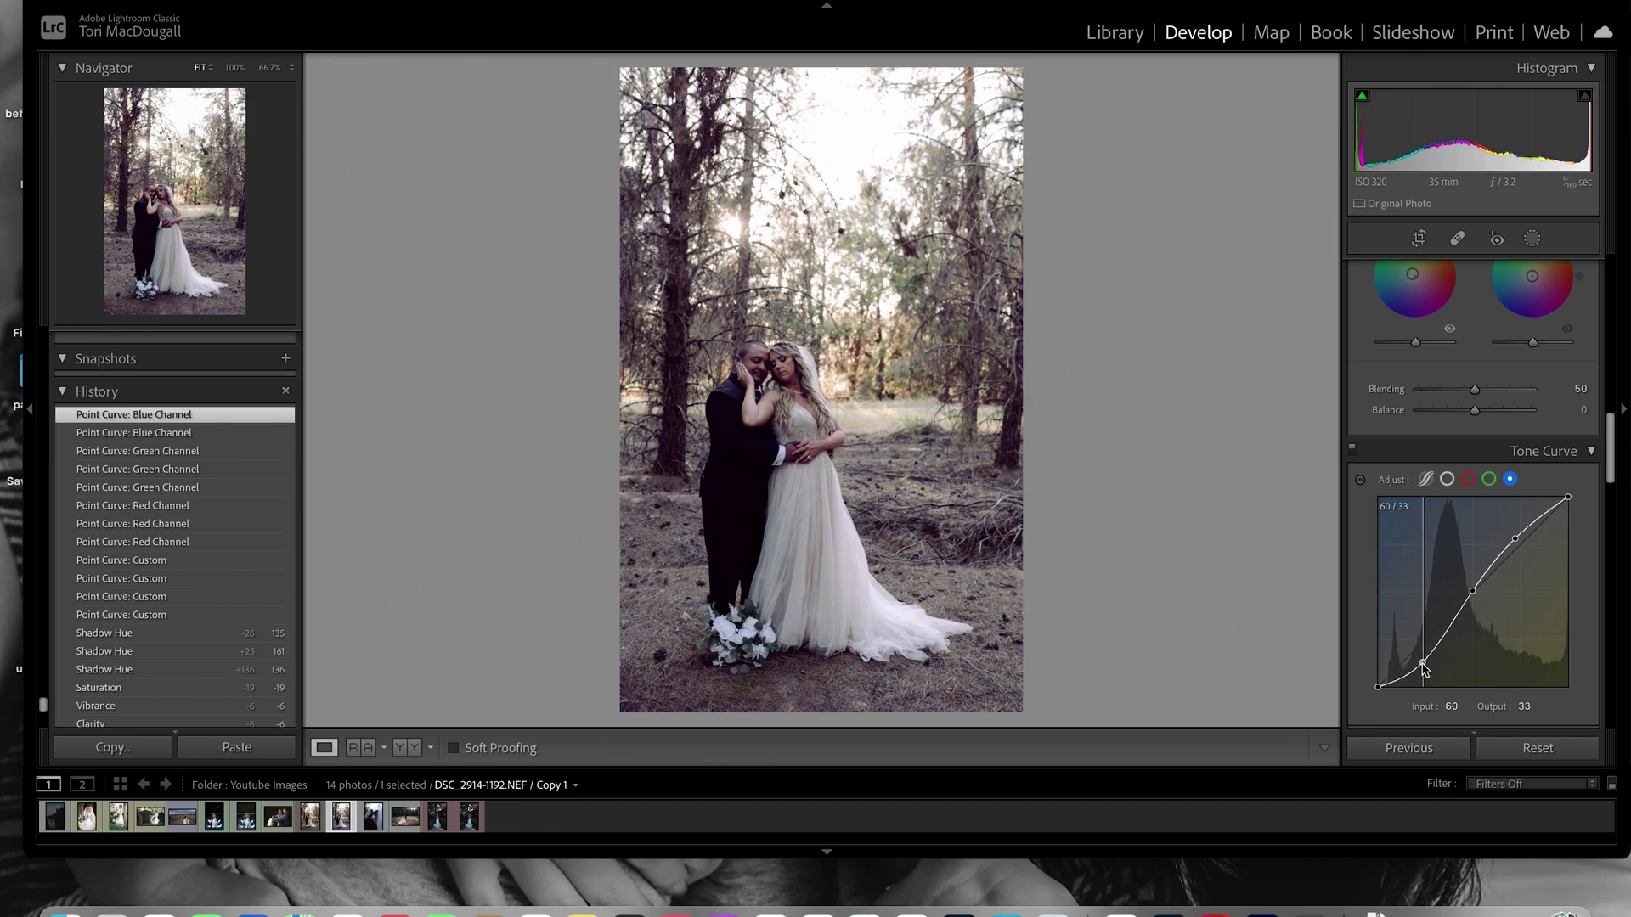
{"action": "left_click_drag", "start_coordinate": [1424, 668], "coordinate": [1424, 666]}
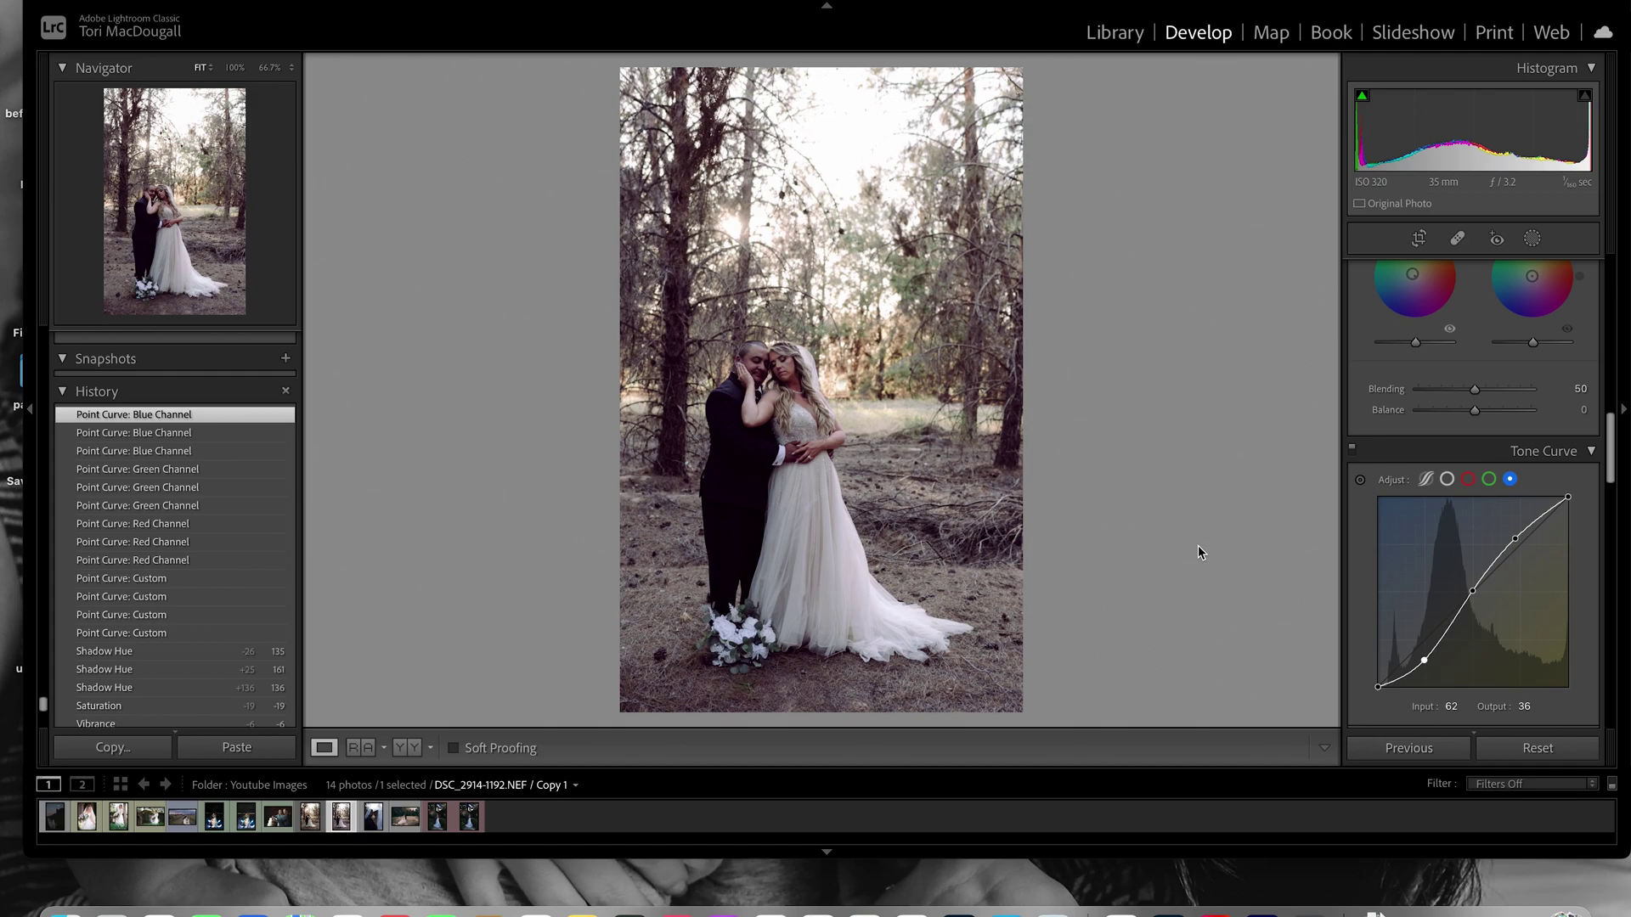
- Set the HSL saturation: red -30, orange -11, yellow -20, green -56, aqua -44, blue -31, purple -35 and magenta -30
{"action": "scroll", "coordinate": [1617, 534], "scroll_direction": "down", "scroll_amount": 10}
{"action": "scroll", "coordinate": [1616, 533], "scroll_direction": "down", "scroll_amount": 3}
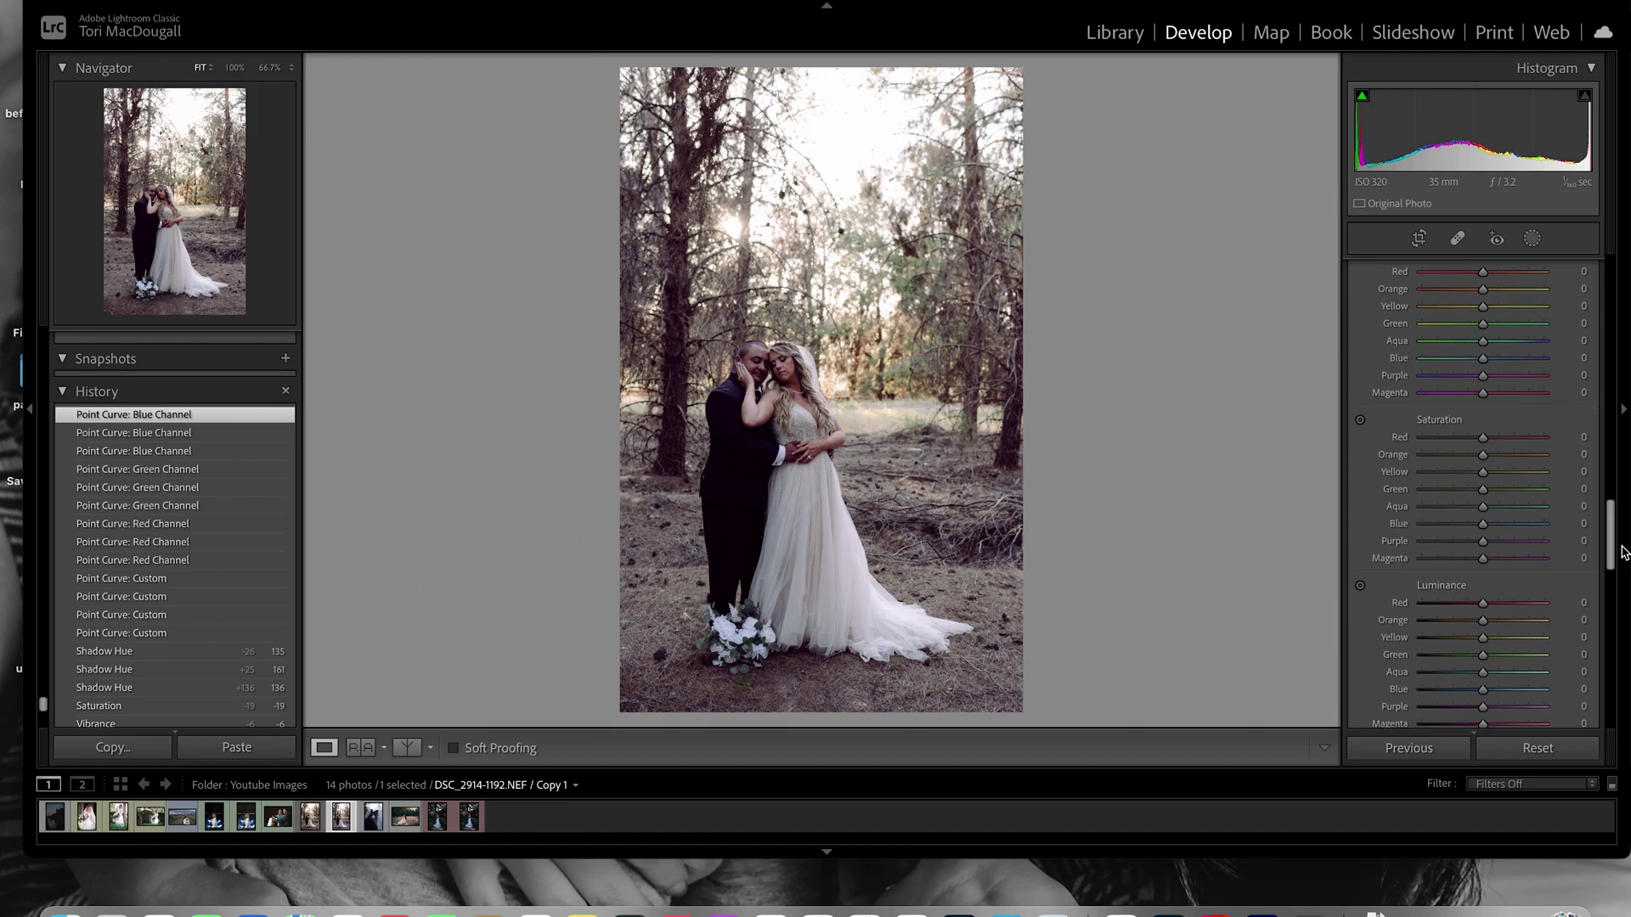
{"action": "scroll", "coordinate": [1623, 553], "scroll_direction": "down", "scroll_amount": 1}
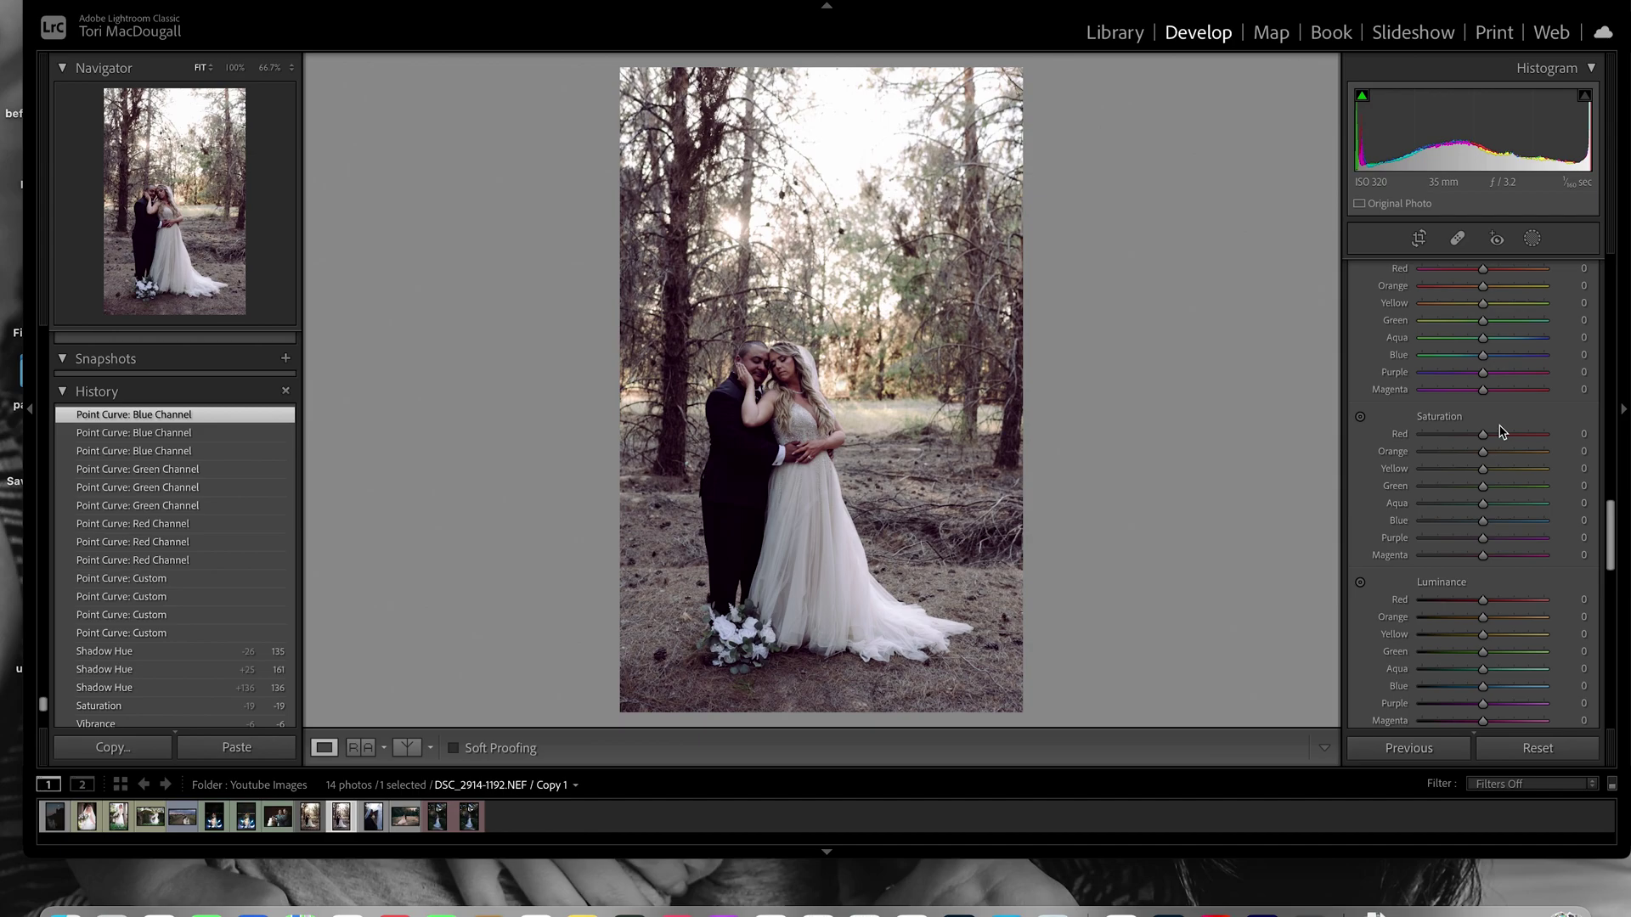
{"action": "left_click_drag", "start_coordinate": [1484, 441], "coordinate": [1466, 440]}
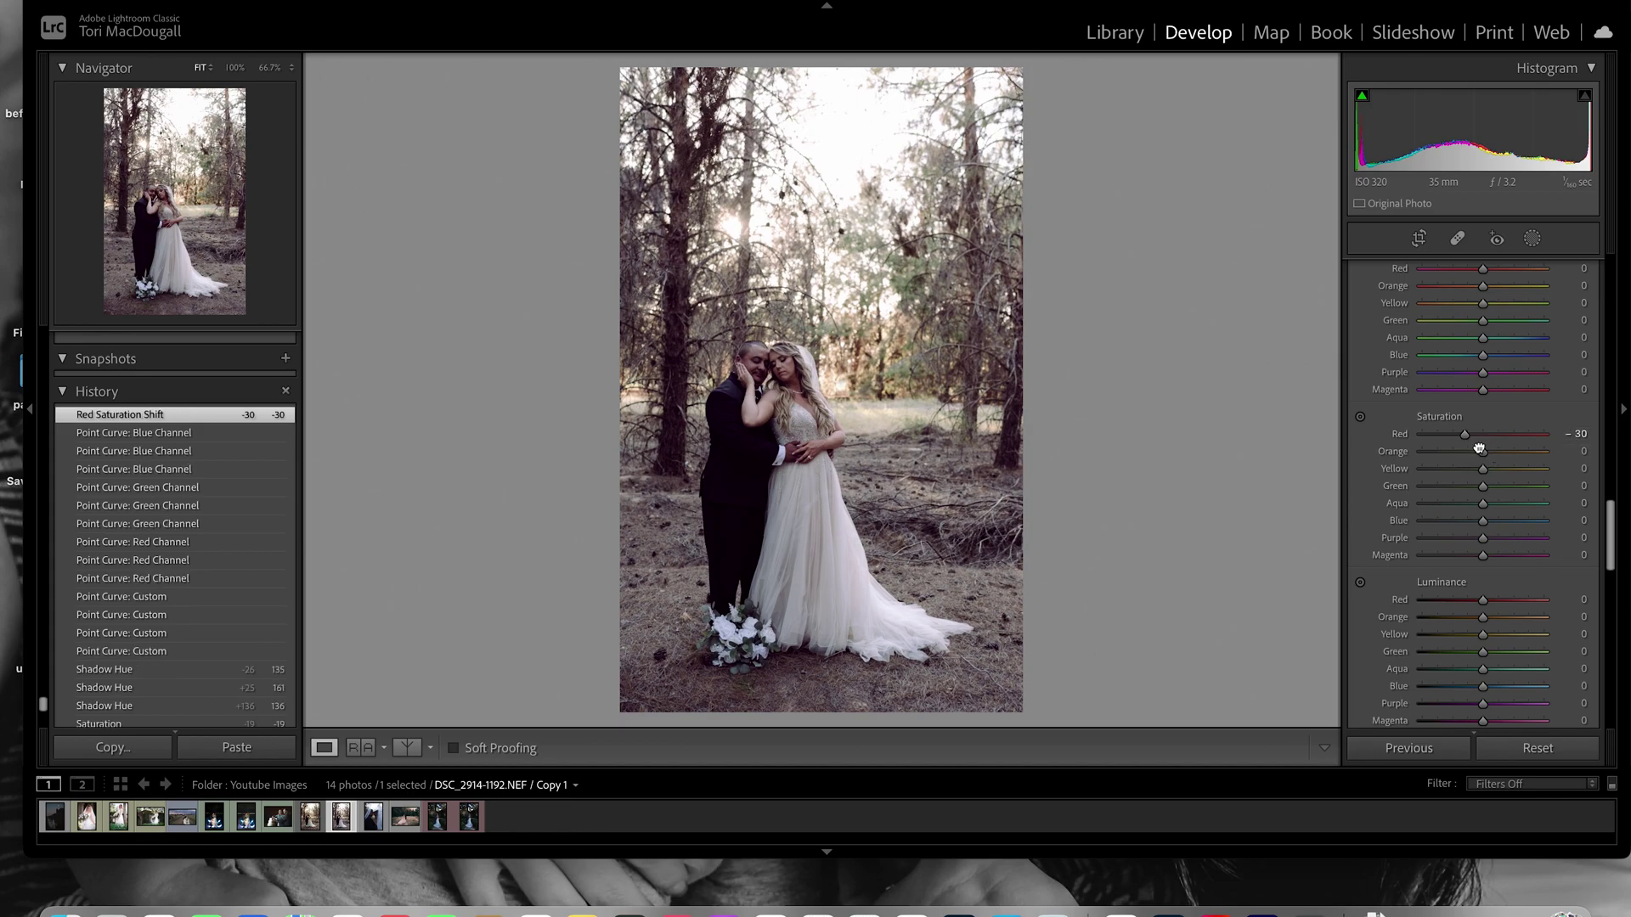
{"action": "left_click_drag", "start_coordinate": [1481, 450], "coordinate": [1473, 476]}
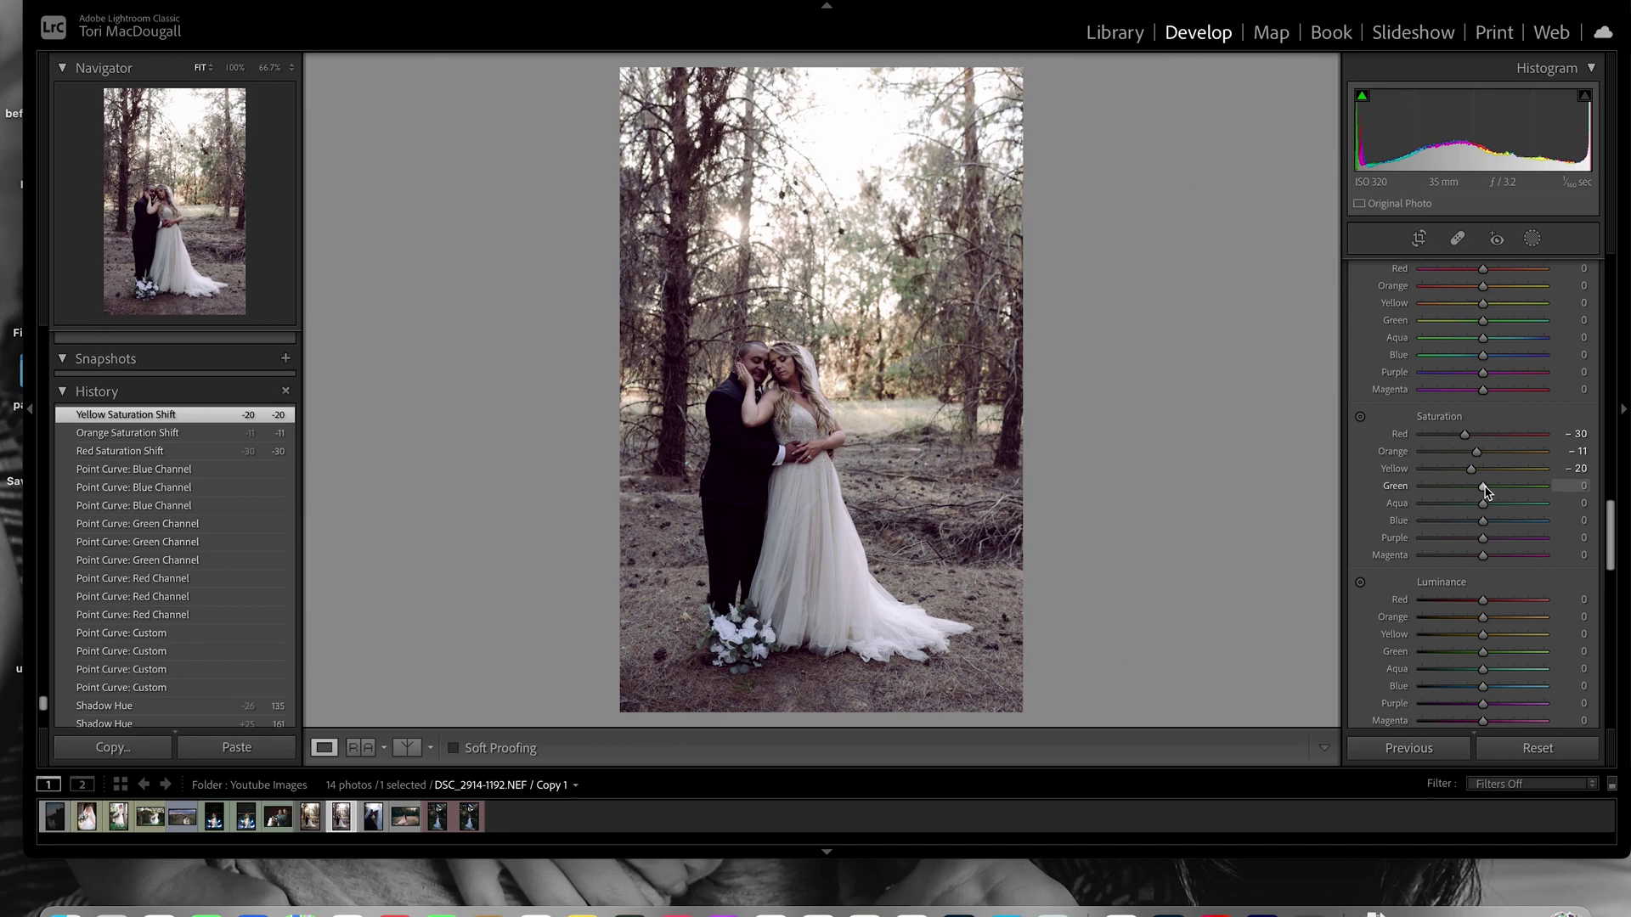
{"action": "left_click_drag", "start_coordinate": [1484, 491], "coordinate": [1460, 510]}
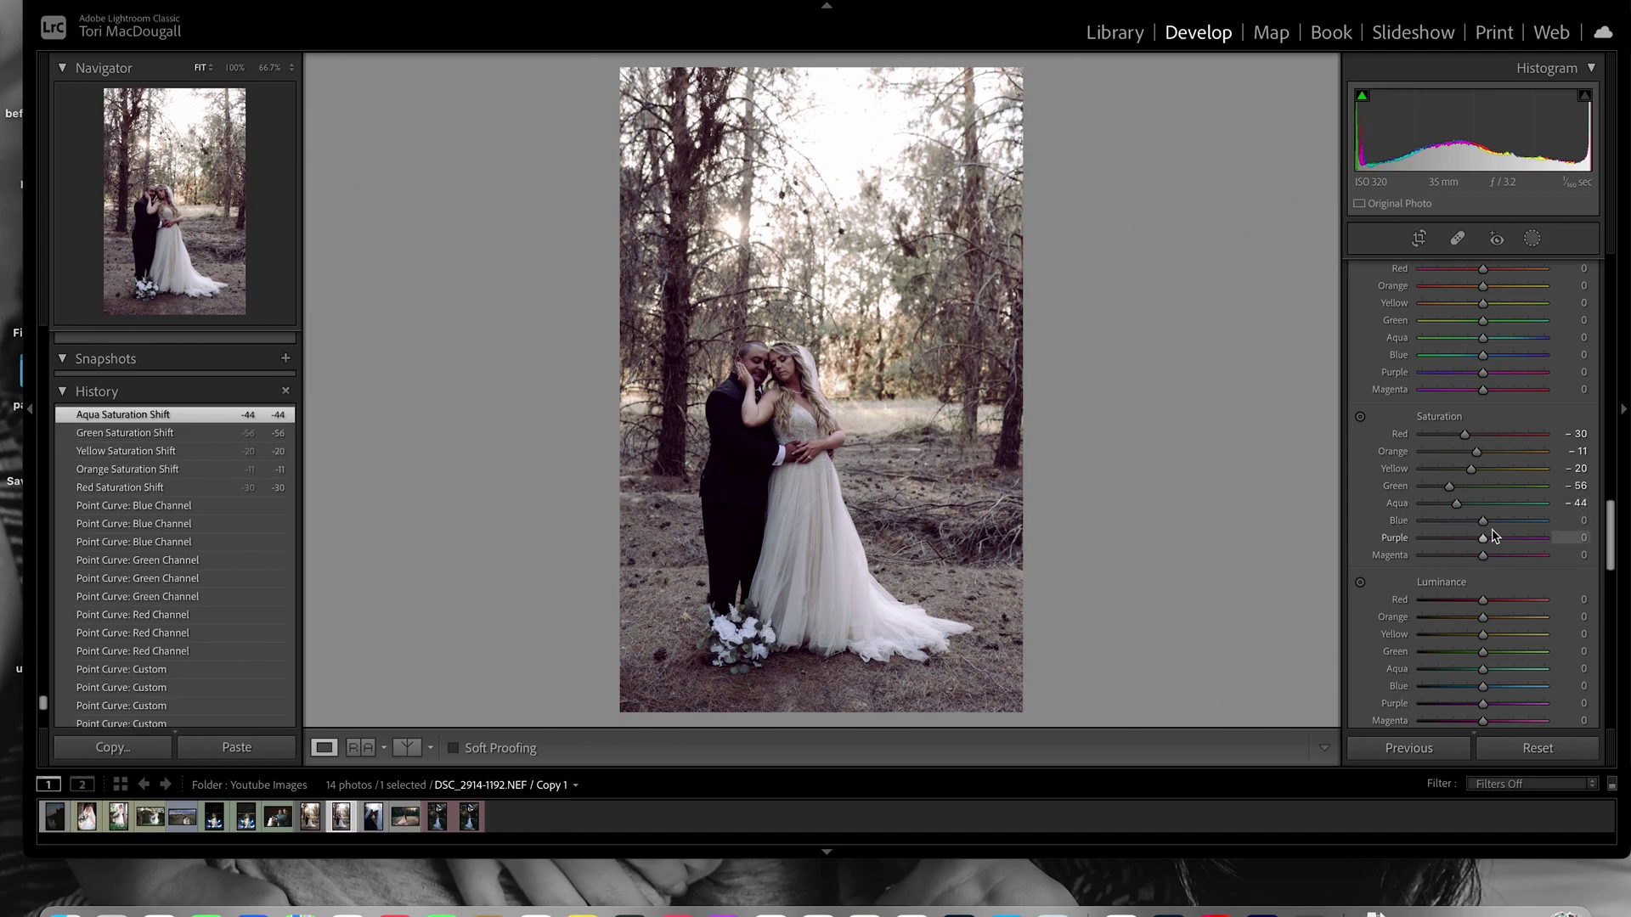
{"action": "left_click_drag", "start_coordinate": [1483, 522], "coordinate": [1464, 555]}
- Shift the HSL hues: red +10, orange -6, yellow +5, green -46, aqua +5, blue -5, purple -5 and magenta +20
{"action": "scroll", "coordinate": [1503, 395], "scroll_direction": "up", "scroll_amount": 2}
{"action": "left_click_drag", "start_coordinate": [1483, 326], "coordinate": [1479, 435]}
{"action": "left_click_drag", "start_coordinate": [1483, 446], "coordinate": [1490, 527]}
- Set the HSL luminance: red +5, orange +5, yellow +10, green -5, aqua +10, blue -20, purple +20 and magenta +10
{"action": "scroll", "coordinate": [1494, 467], "scroll_direction": "down", "scroll_amount": 4}
{"action": "left_click_drag", "start_coordinate": [1483, 544], "coordinate": [1489, 565]}
{"action": "left_click_drag", "start_coordinate": [1483, 579], "coordinate": [1494, 619]}
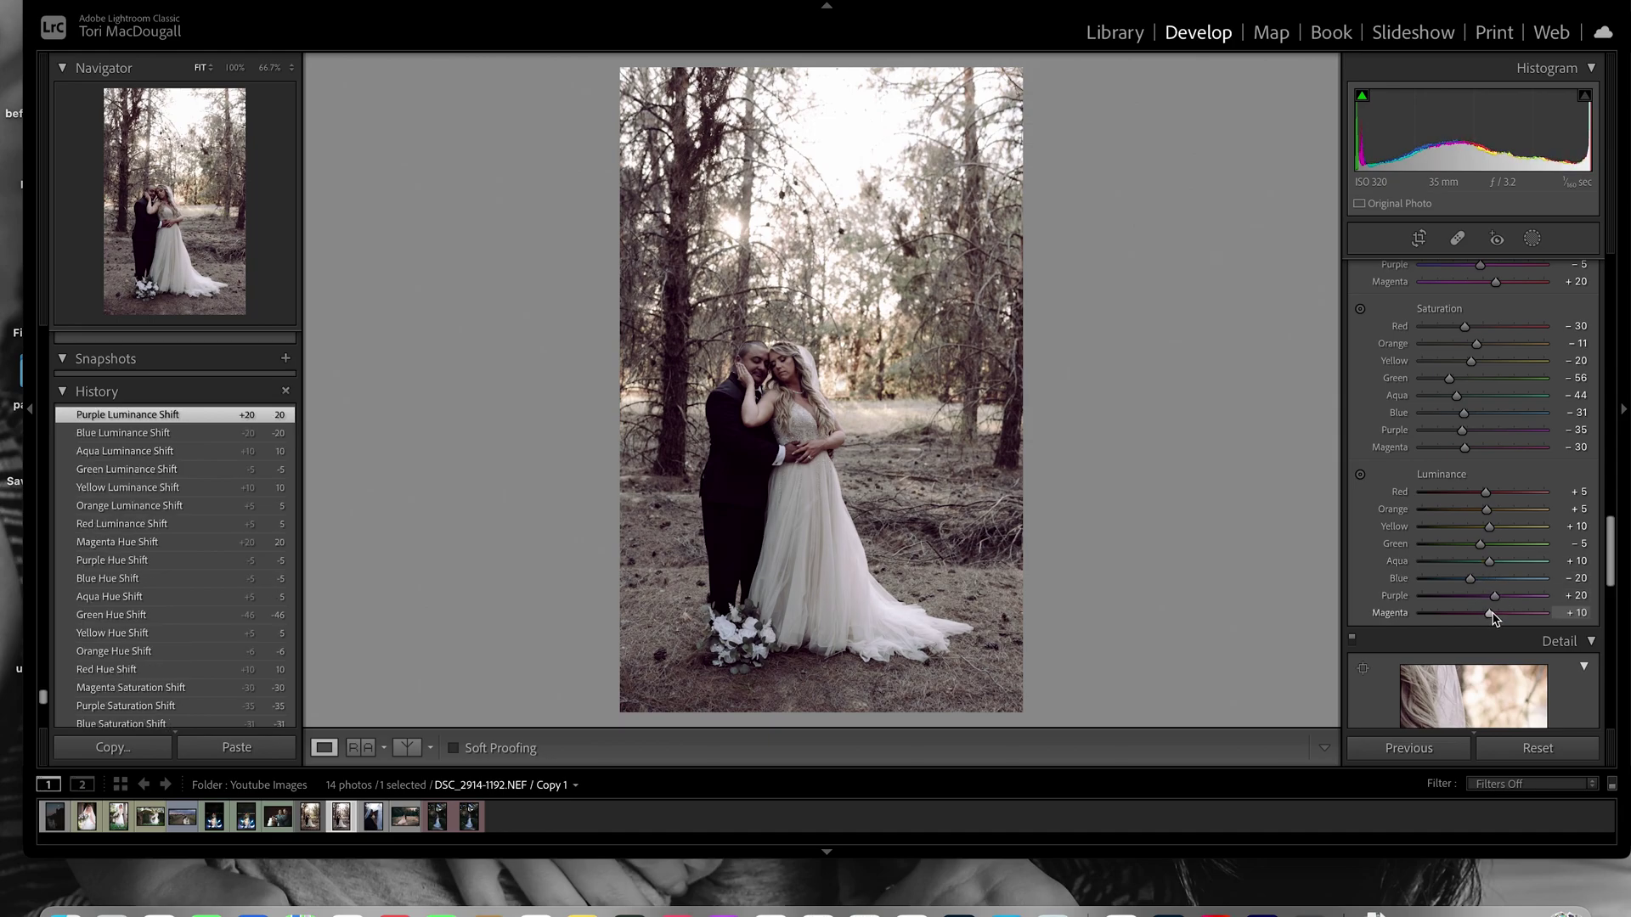
- Add film grain to the photo with amount 10 and roughness 65
{"action": "scroll", "coordinate": [1499, 595], "scroll_direction": "down", "scroll_amount": 10}
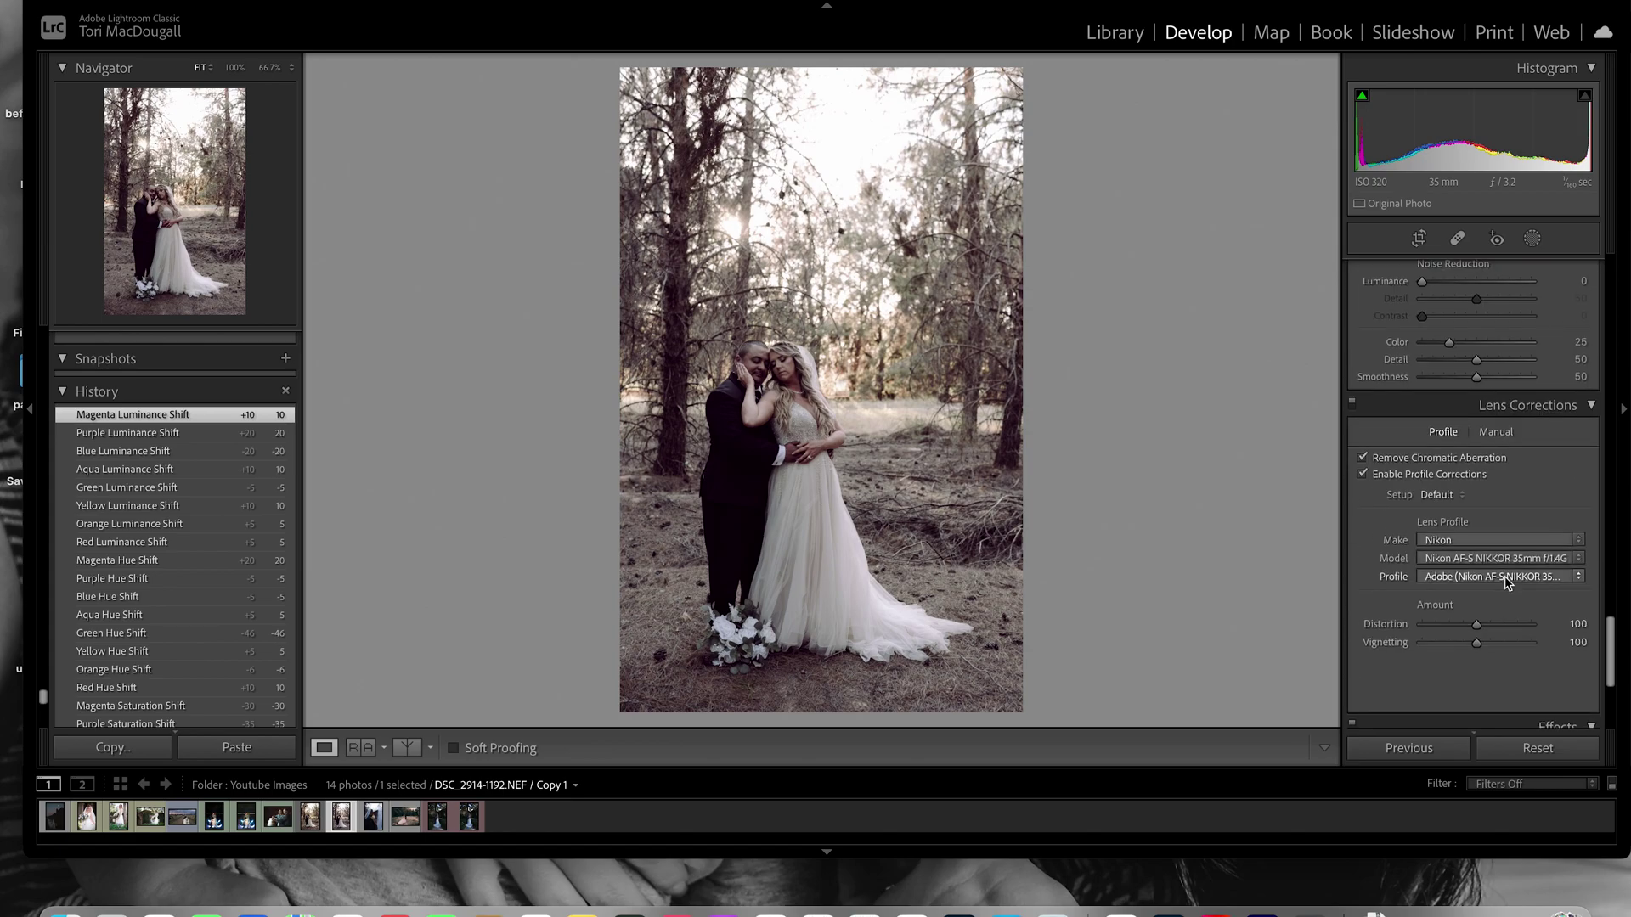
{"action": "scroll", "coordinate": [1506, 582], "scroll_direction": "down", "scroll_amount": 2}
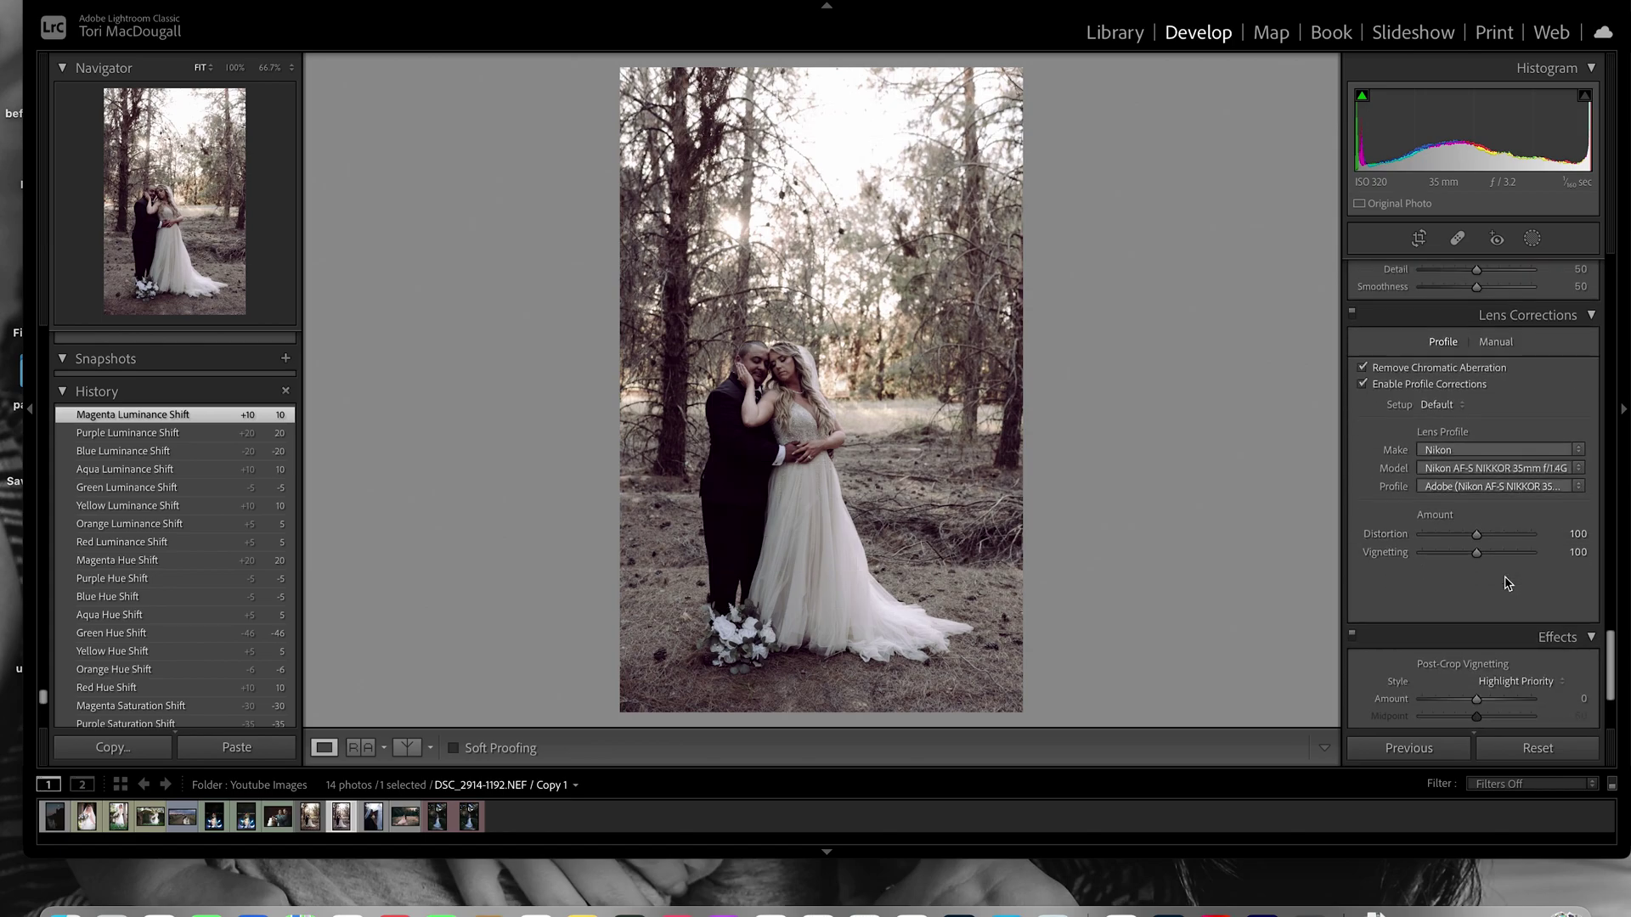
{"action": "scroll", "coordinate": [1506, 583], "scroll_direction": "down", "scroll_amount": 1}
{"action": "scroll", "coordinate": [1504, 569], "scroll_direction": "down", "scroll_amount": 3}
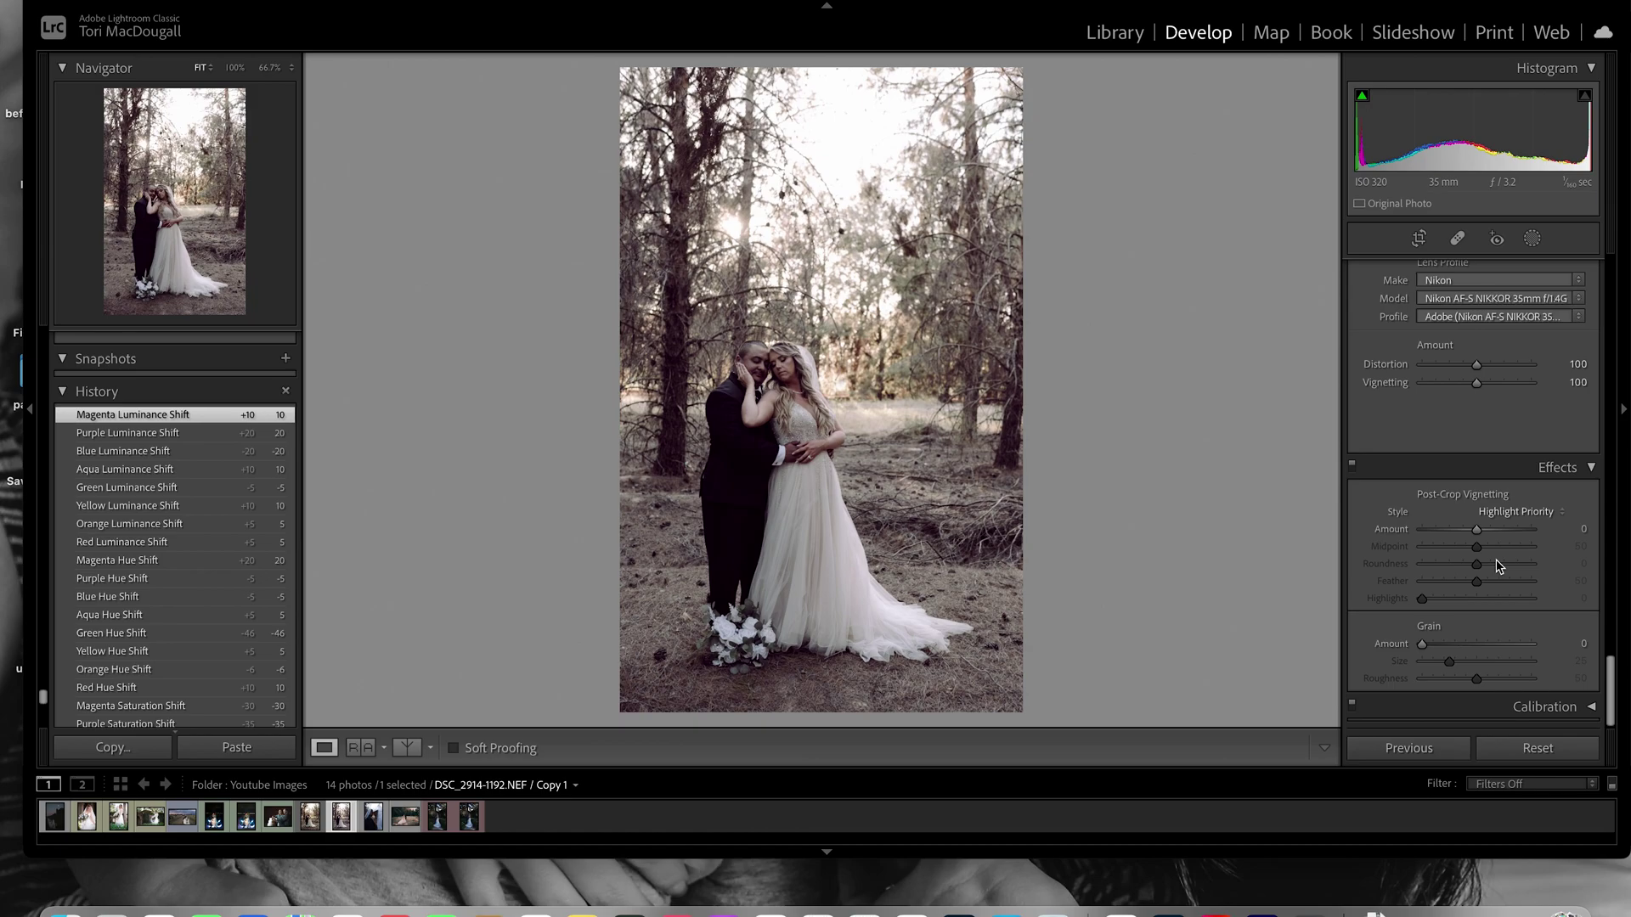
{"action": "left_click_drag", "start_coordinate": [1423, 646], "coordinate": [1451, 668]}
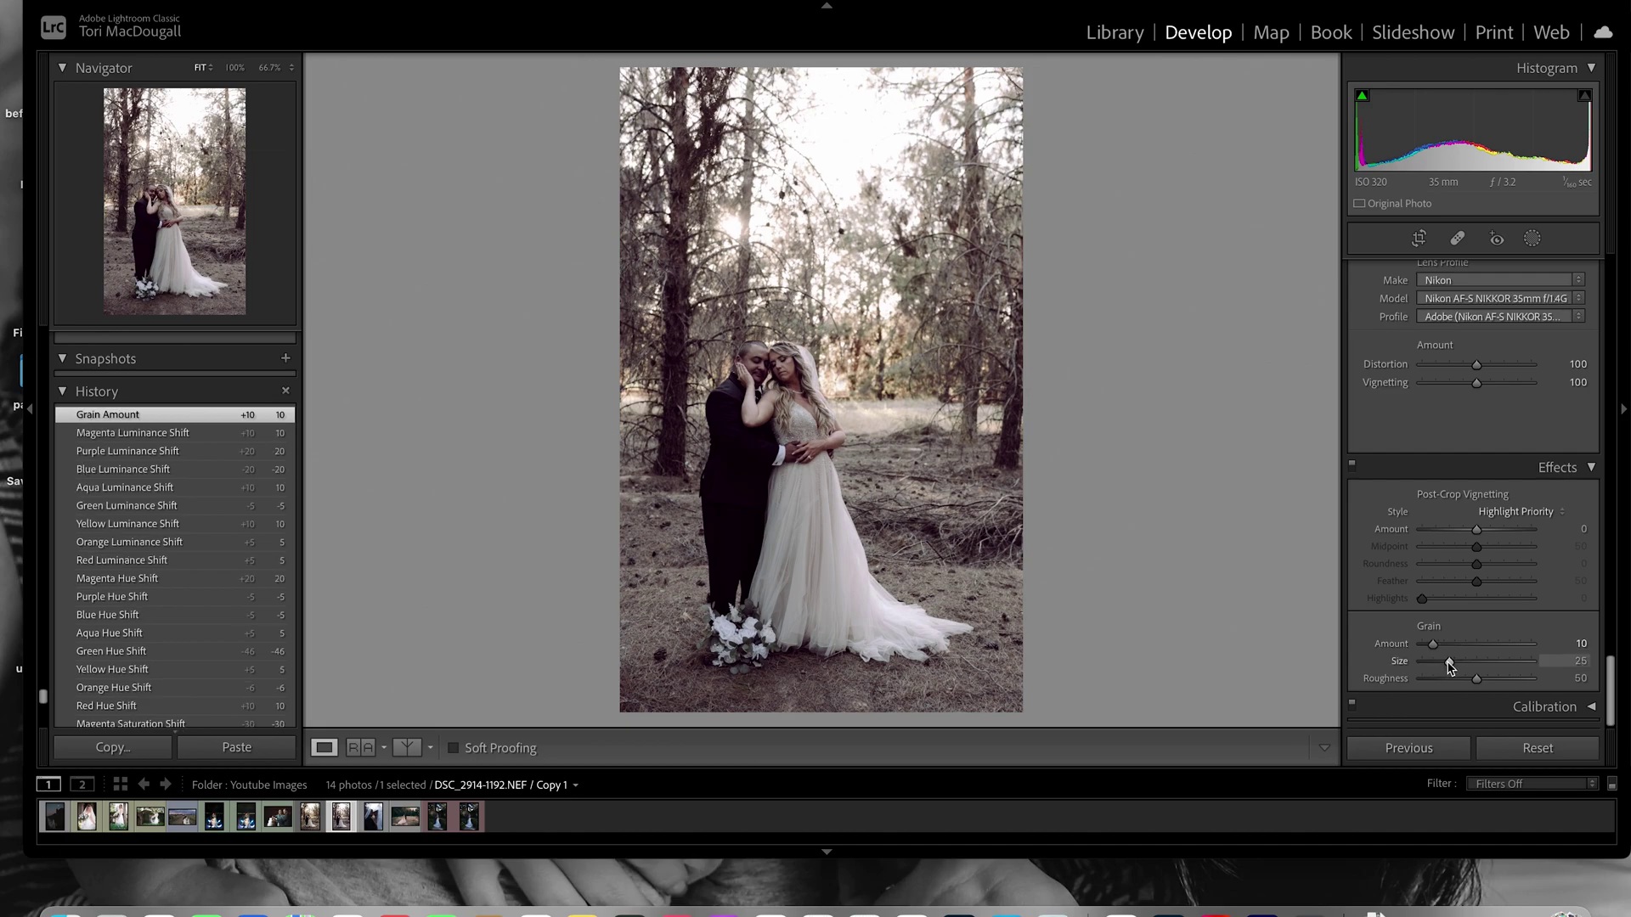
{"action": "left_click_drag", "start_coordinate": [1476, 680], "coordinate": [1492, 684]}
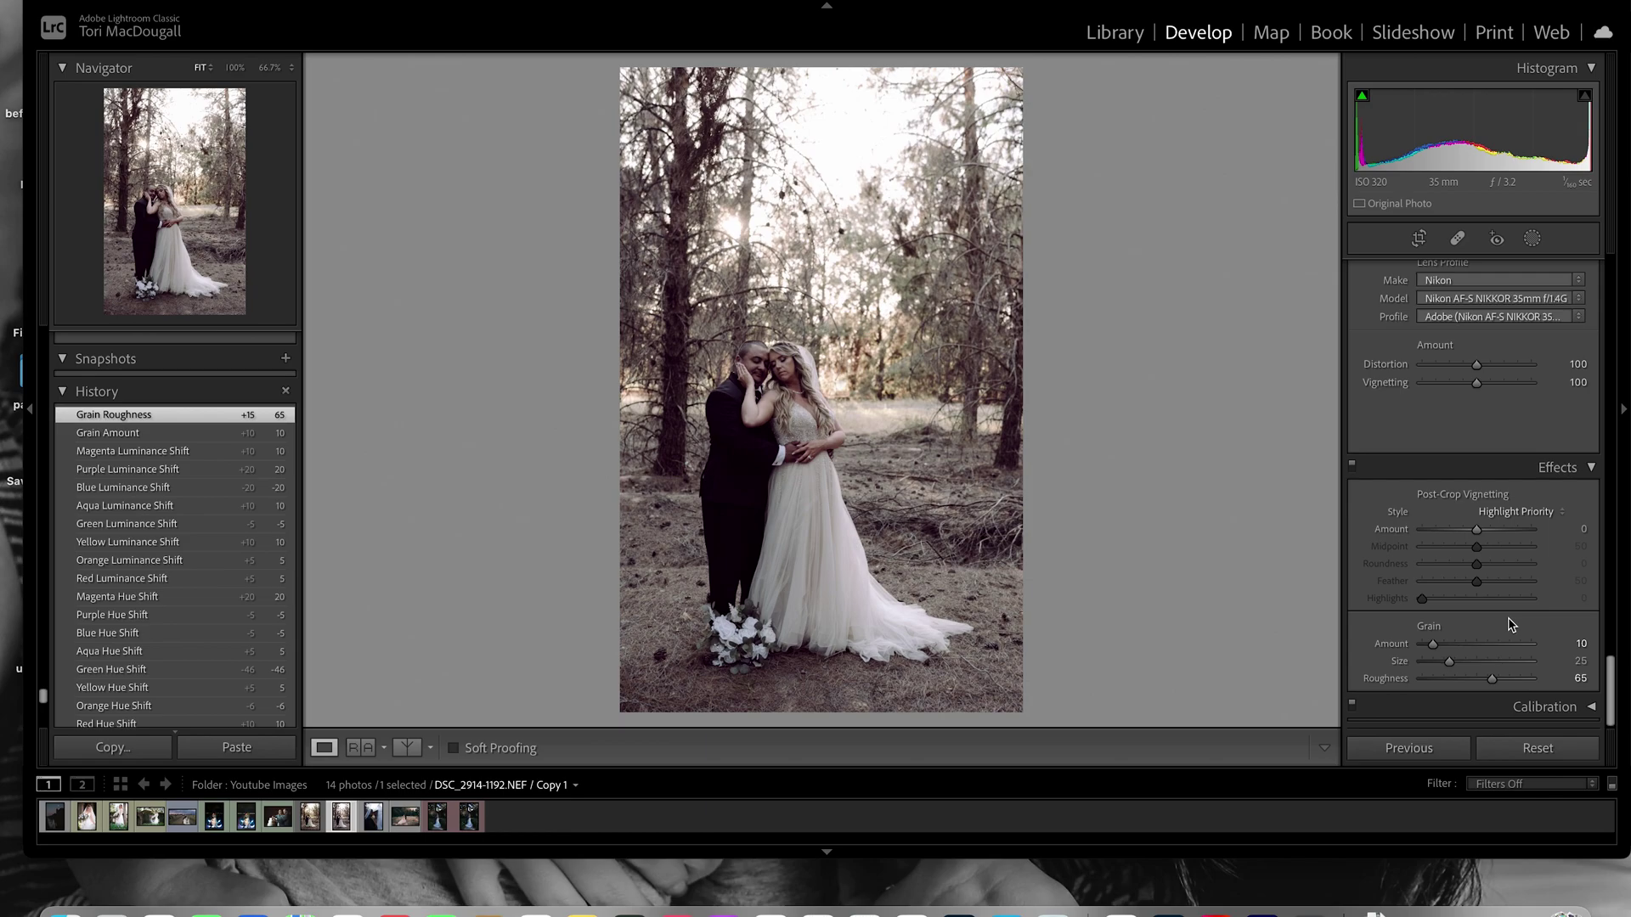
- Warm the overall white balance by setting the temperature to 5,883
{"action": "scroll", "coordinate": [1511, 625], "scroll_direction": "up", "scroll_amount": 15}
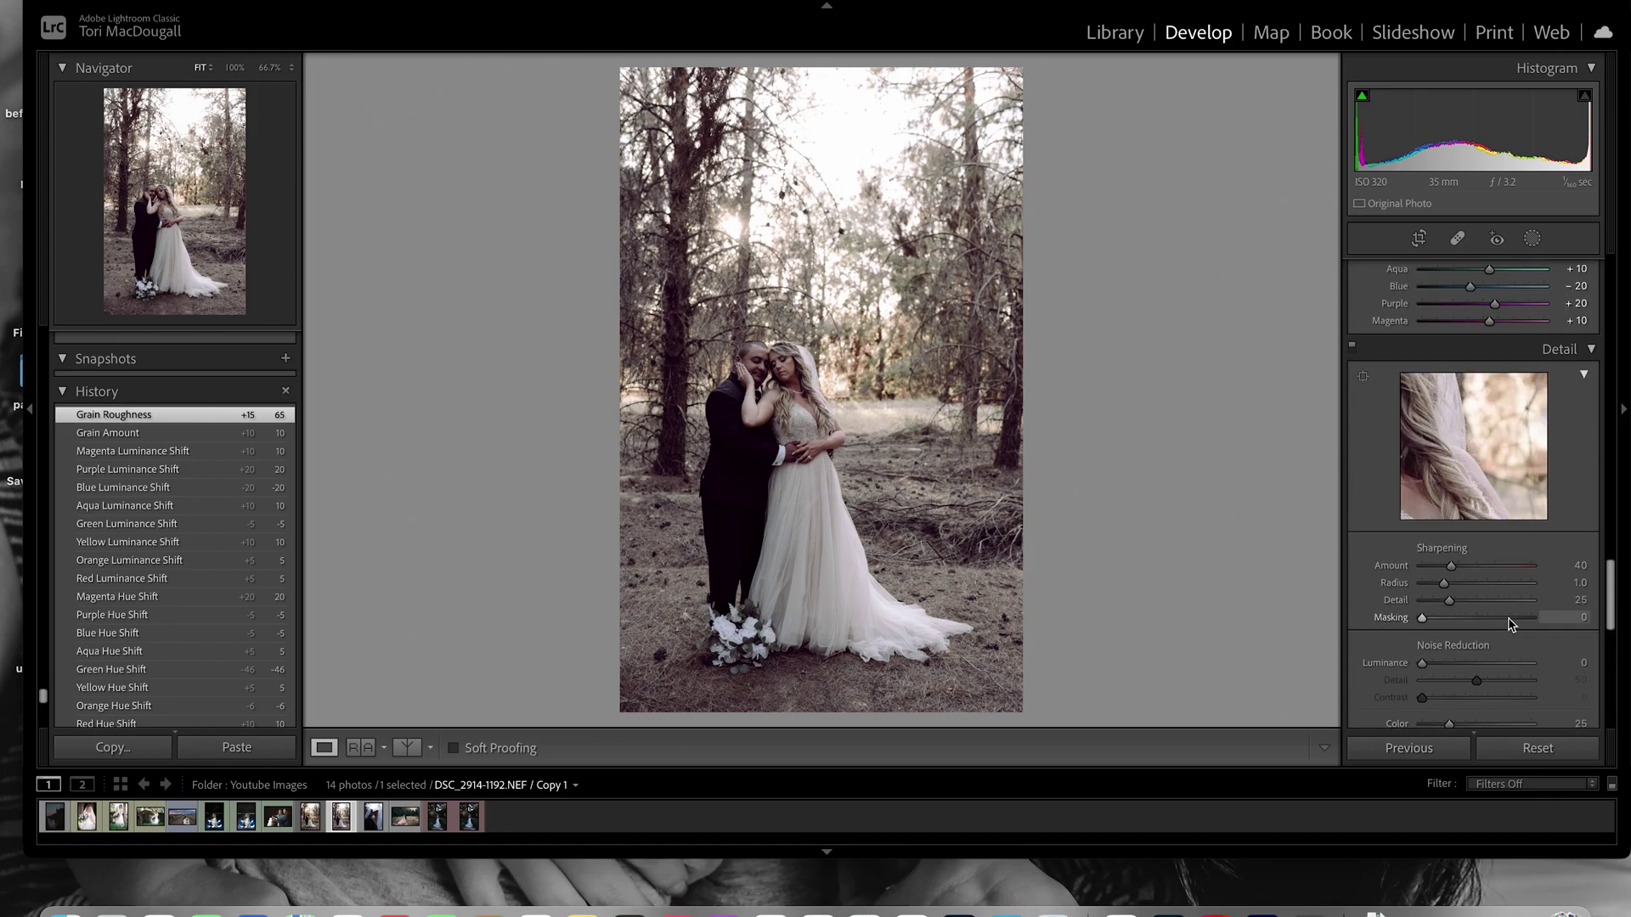
{"action": "scroll", "coordinate": [1510, 621], "scroll_direction": "up", "scroll_amount": 5}
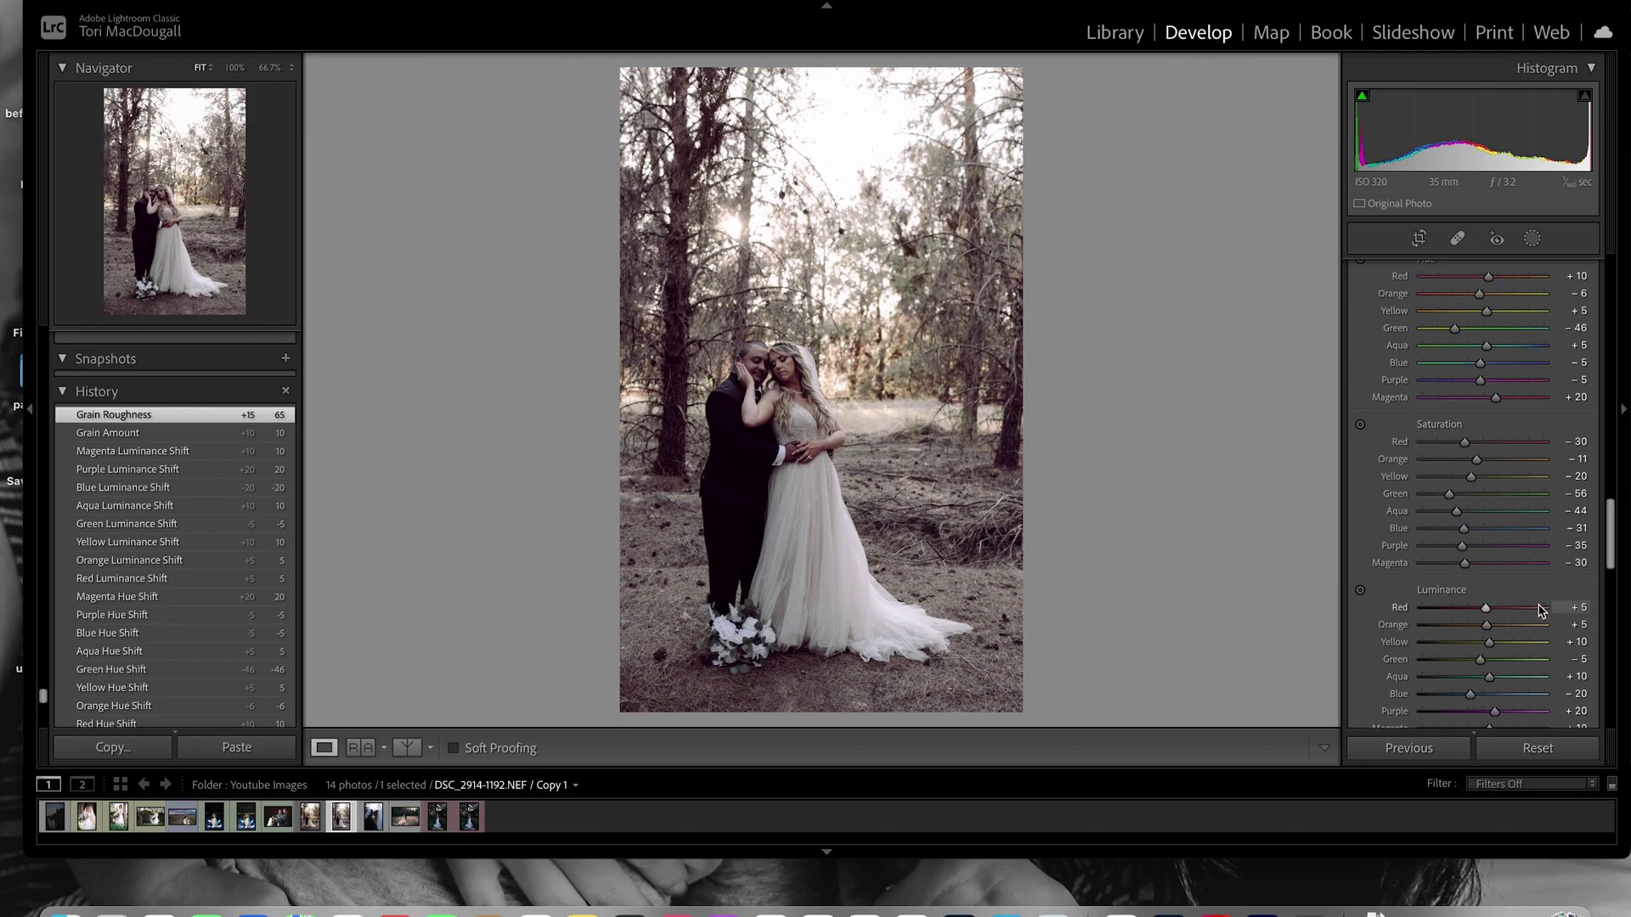
{"action": "left_click_drag", "start_coordinate": [1611, 560], "coordinate": [1616, 278]}
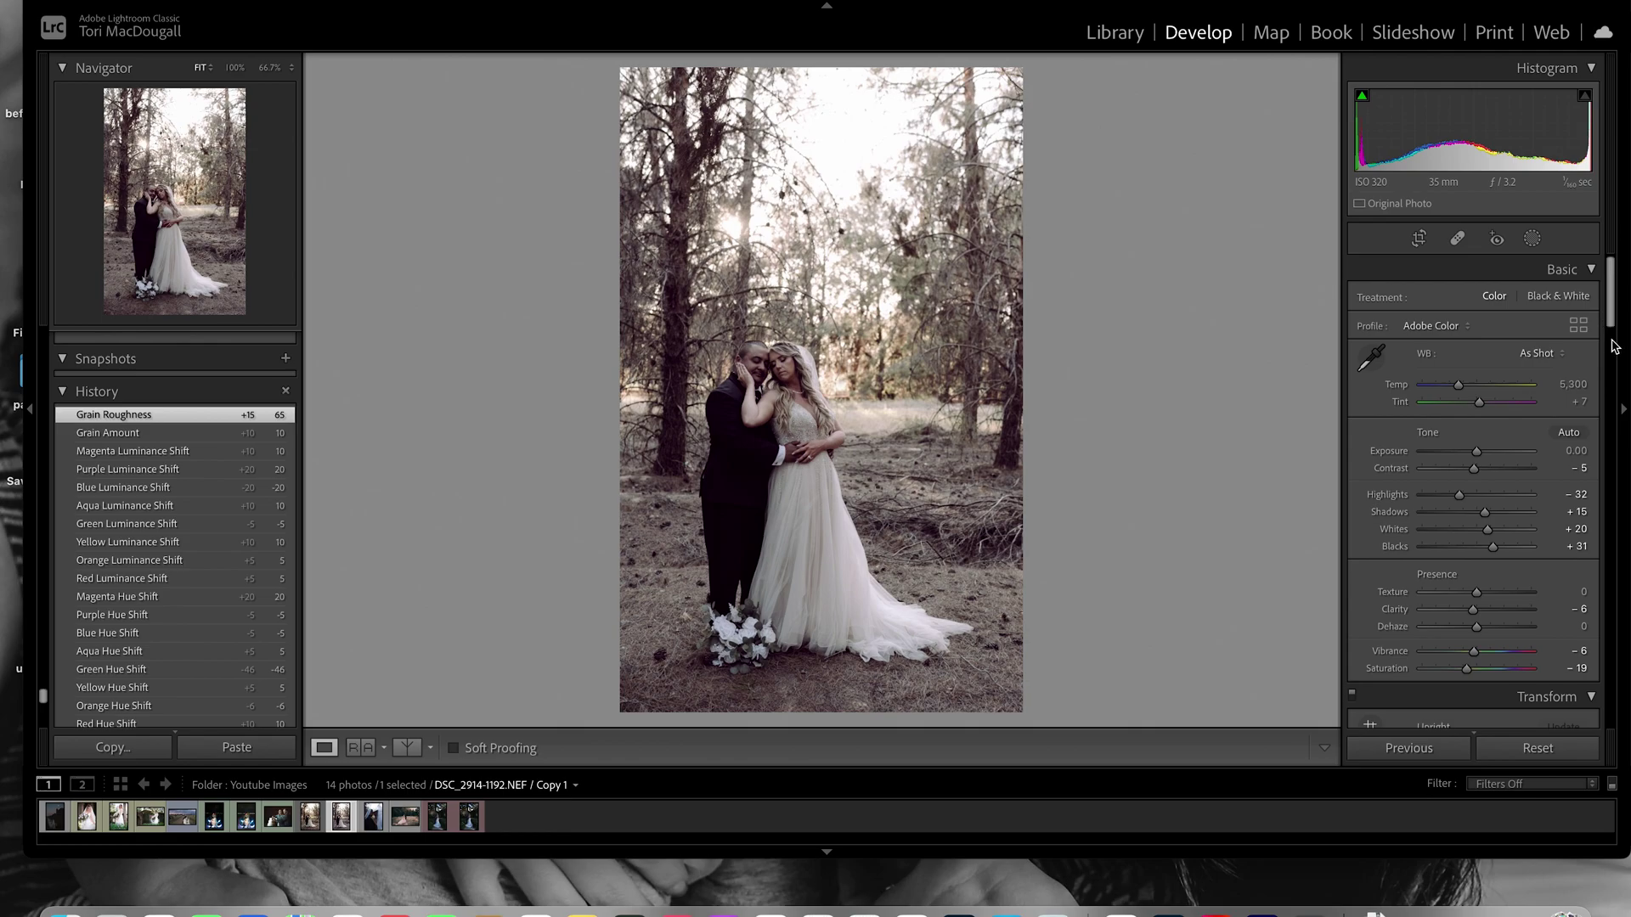
{"action": "left_click_drag", "start_coordinate": [1458, 385], "coordinate": [1469, 389]}
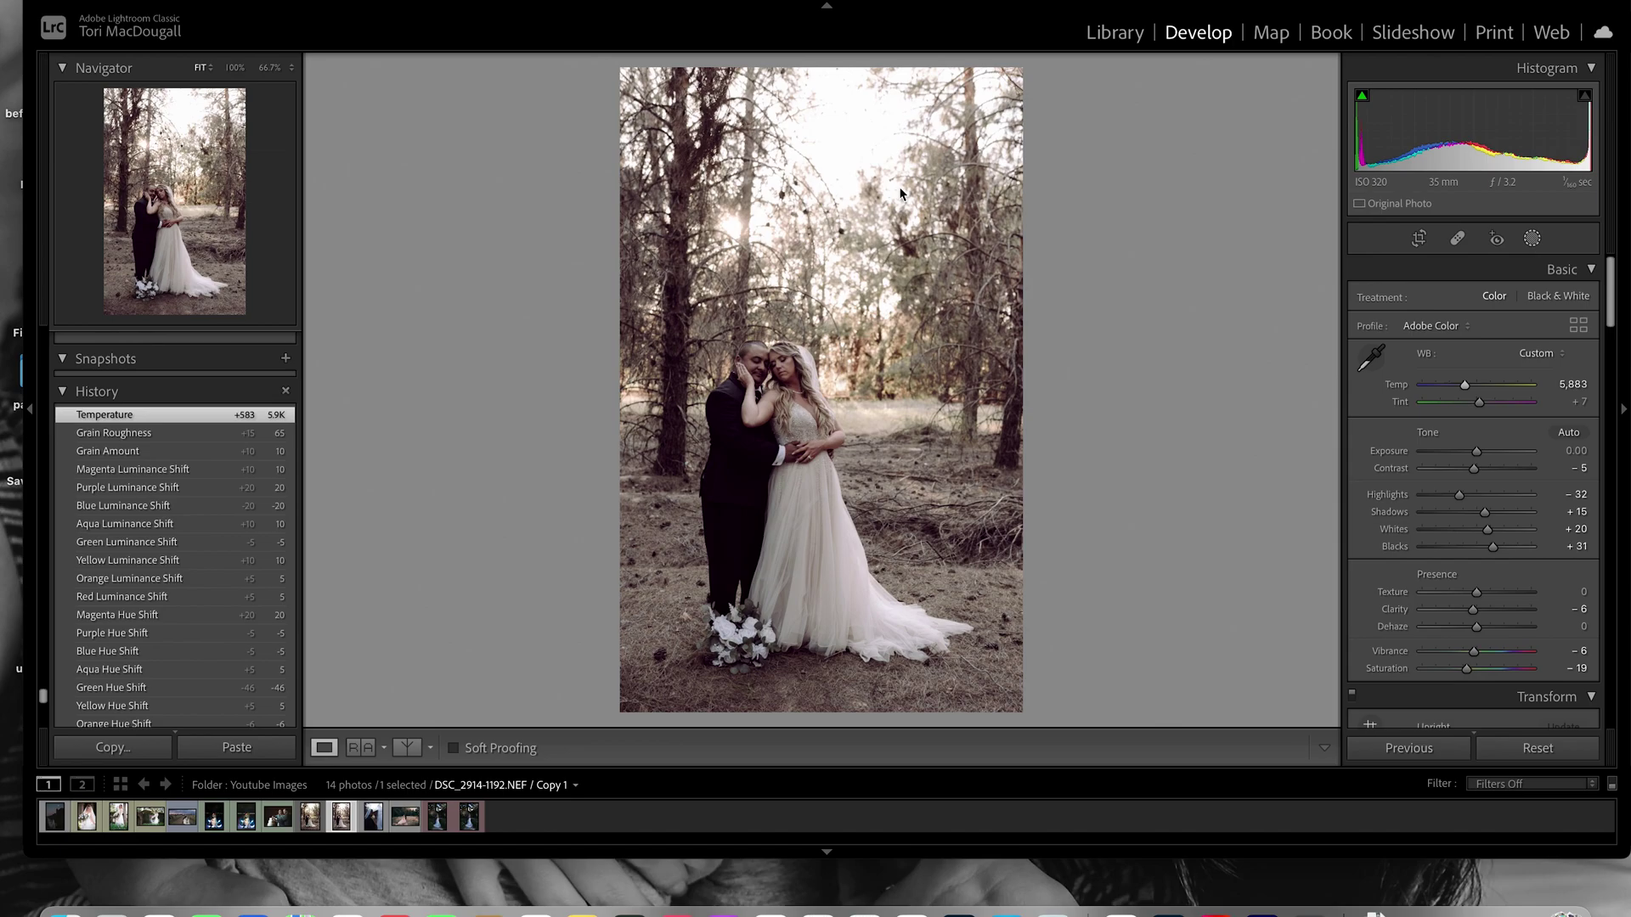
- Add a brush mask over the sun glow between the trees, with exposure 0.80 and temperature 45
{"action": "left_click", "coordinate": [1531, 240]}
{"action": "left_click", "coordinate": [1399, 357]}
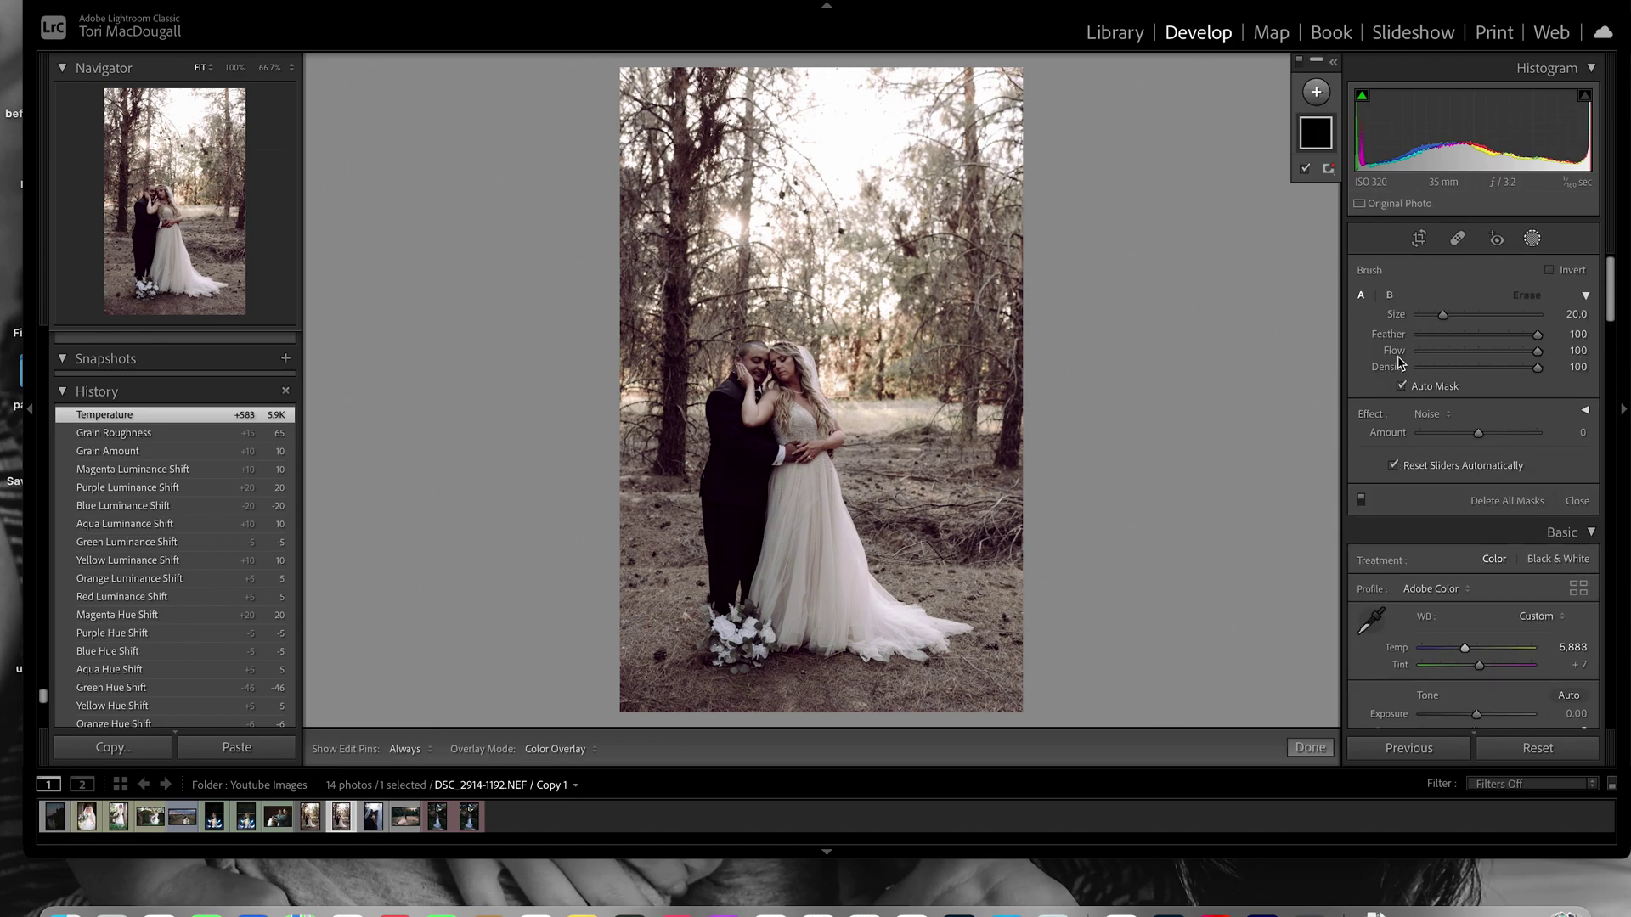
{"action": "left_click", "coordinate": [1585, 410]}
{"action": "left_click_drag", "start_coordinate": [761, 235], "coordinate": [730, 223]}
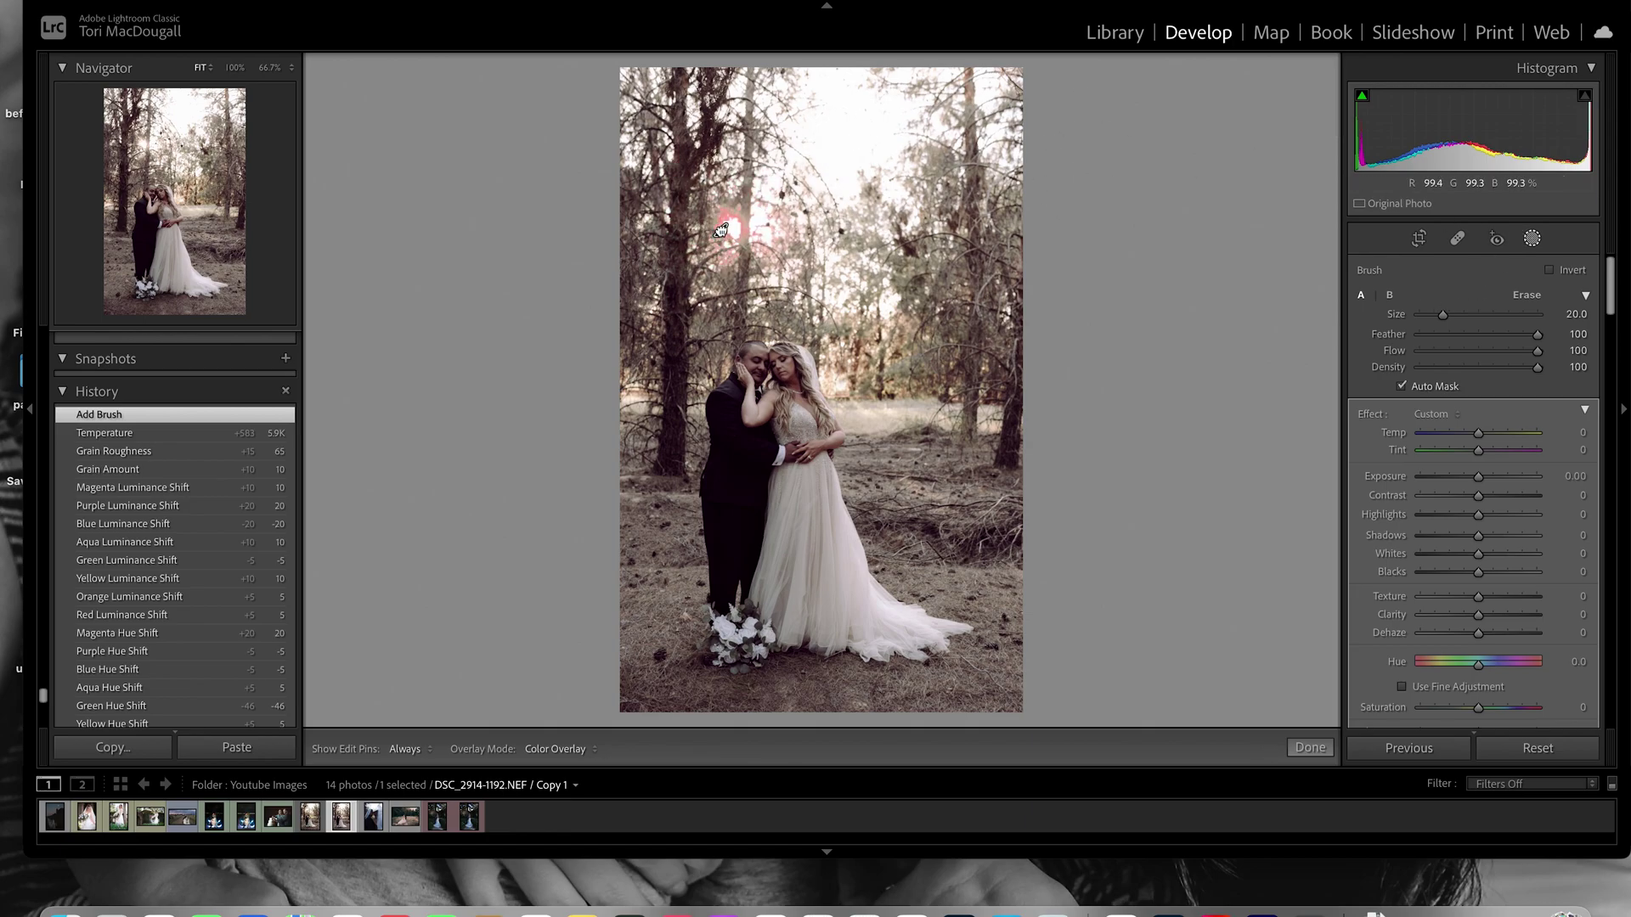
{"action": "left_click_drag", "start_coordinate": [710, 231], "coordinate": [717, 230]}
{"action": "mouse_move", "coordinate": [1485, 483]}
{"action": "left_mouse_down"}
{"action": "mouse_move", "coordinate": [1490, 433]}
{"action": "mouse_move", "coordinate": [1506, 434]}
{"action": "left_mouse_up"}
{"action": "scroll", "coordinate": [720, 229], "scroll_direction": "up", "scroll_amount": 1}
{"action": "mouse_move", "coordinate": [721, 229]}
{"action": "left_mouse_down"}
{"action": "mouse_move", "coordinate": [715, 209]}
{"action": "mouse_move", "coordinate": [735, 212]}
{"action": "left_mouse_up"}
{"action": "key", "text": "h"}
{"action": "scroll", "coordinate": [735, 212], "scroll_direction": "down", "scroll_amount": 2}
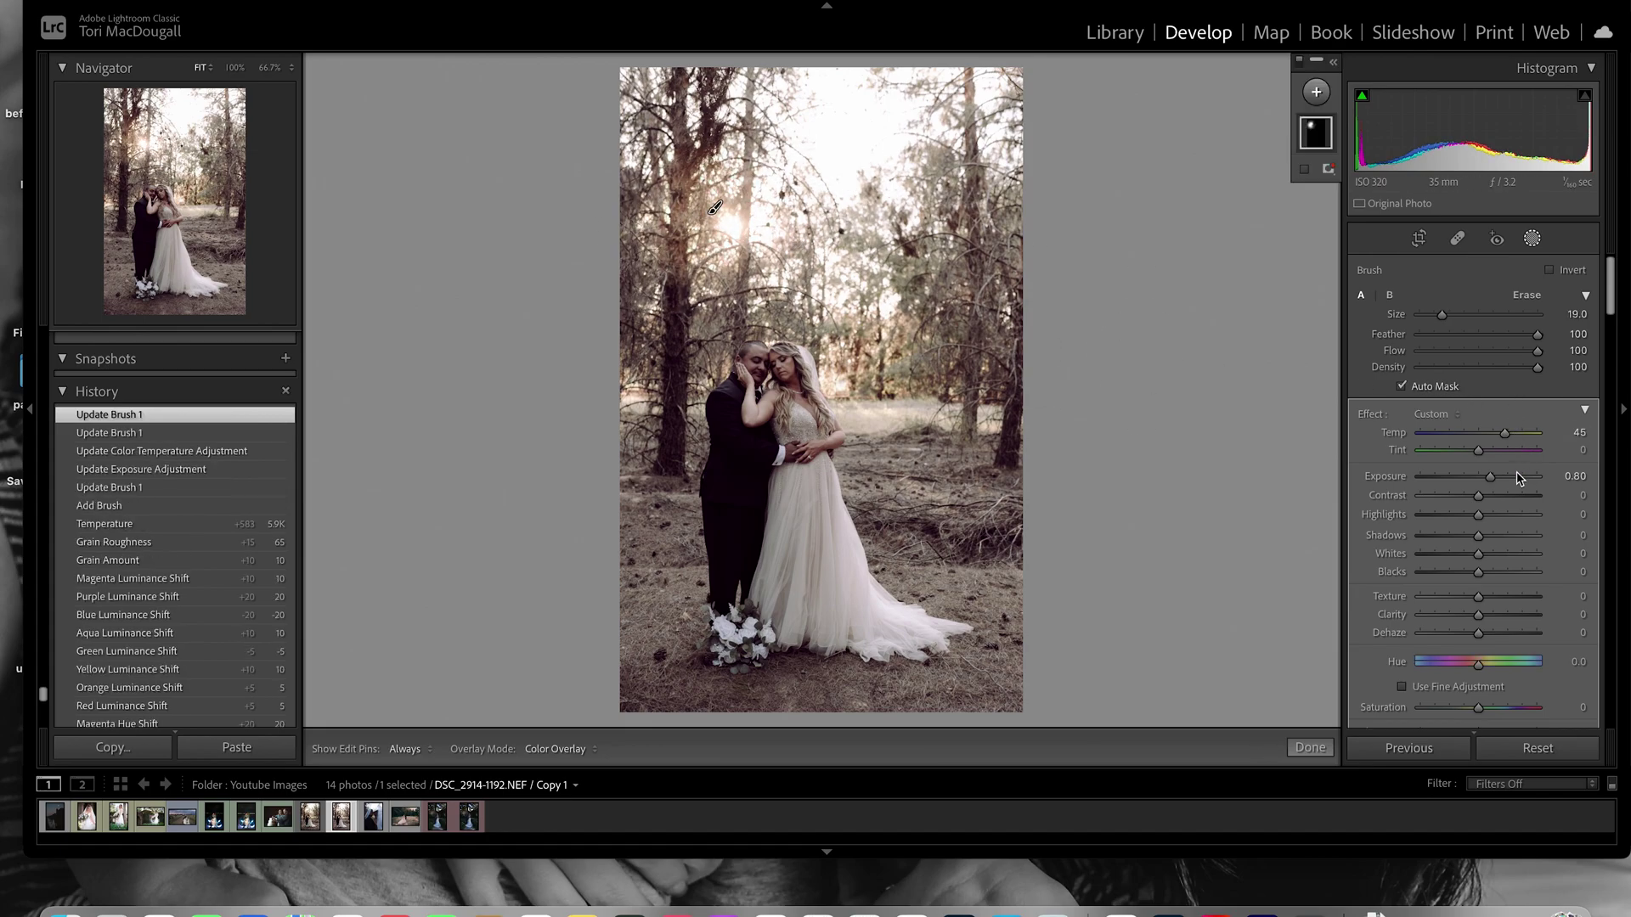
- Soften the sun glow mask with contrast -31, highlights 28, shadows 26, clarity -20 and dehaze -18, and brush more of the glow area
{"action": "mouse_move", "coordinate": [1477, 499]}
{"action": "left_mouse_down"}
{"action": "mouse_move", "coordinate": [1497, 499]}
{"action": "mouse_move", "coordinate": [1459, 497]}
{"action": "mouse_move", "coordinate": [1499, 515]}
{"action": "mouse_move", "coordinate": [1479, 537]}
{"action": "mouse_move", "coordinate": [1494, 542]}
{"action": "left_mouse_up"}
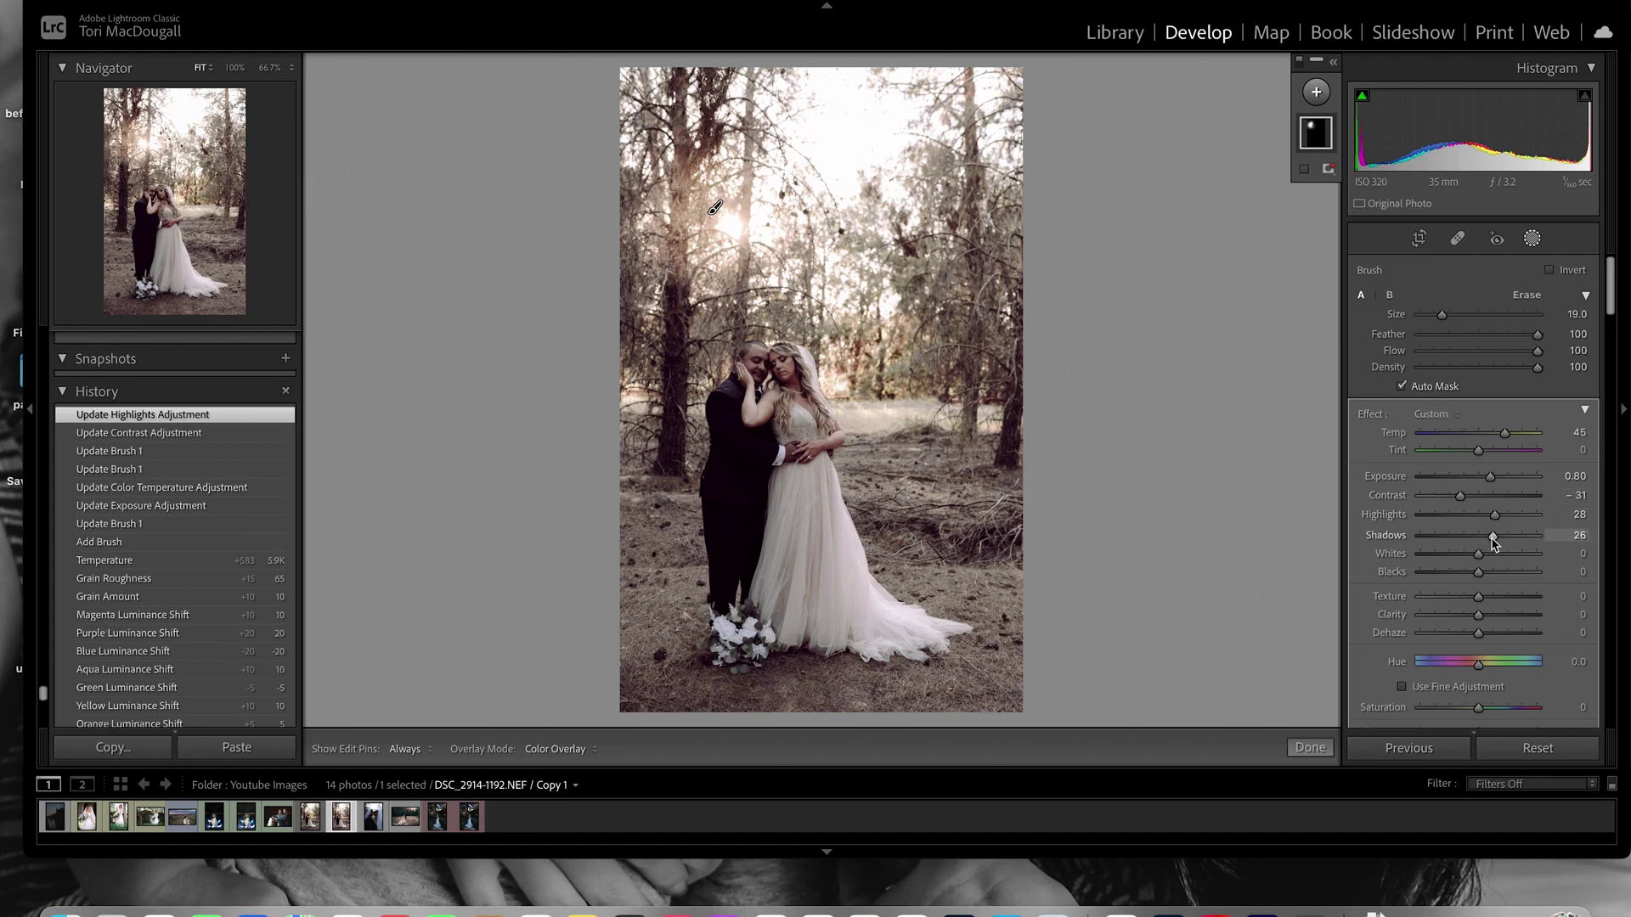
{"action": "left_click_drag", "start_coordinate": [715, 208], "coordinate": [729, 214]}
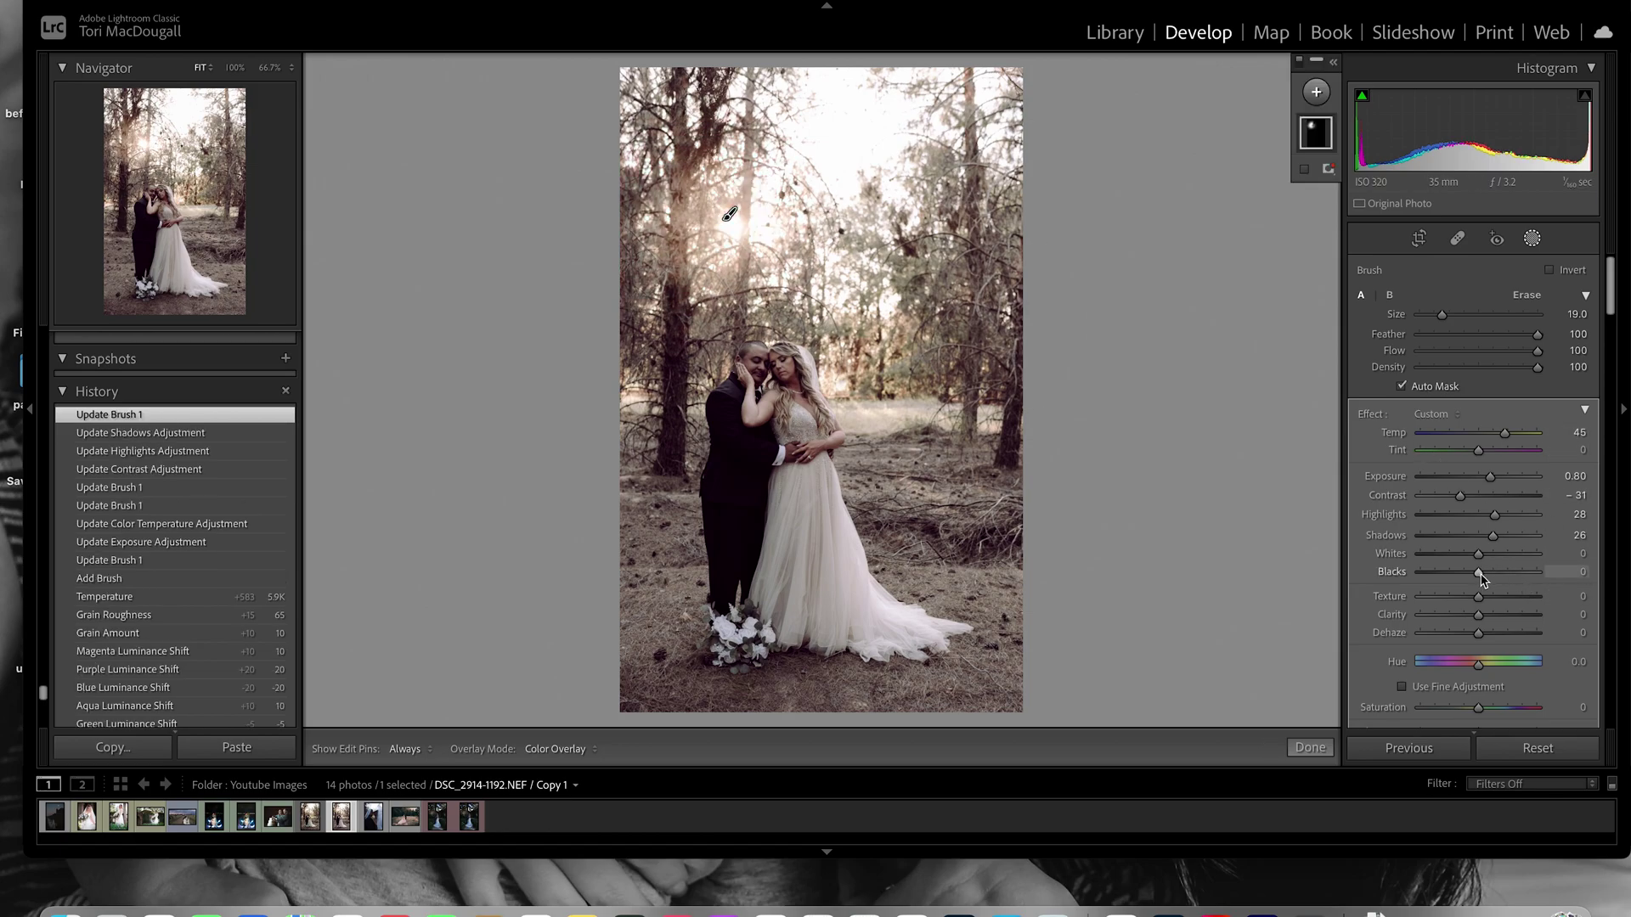
{"action": "left_click_drag", "start_coordinate": [1481, 619], "coordinate": [1470, 639]}
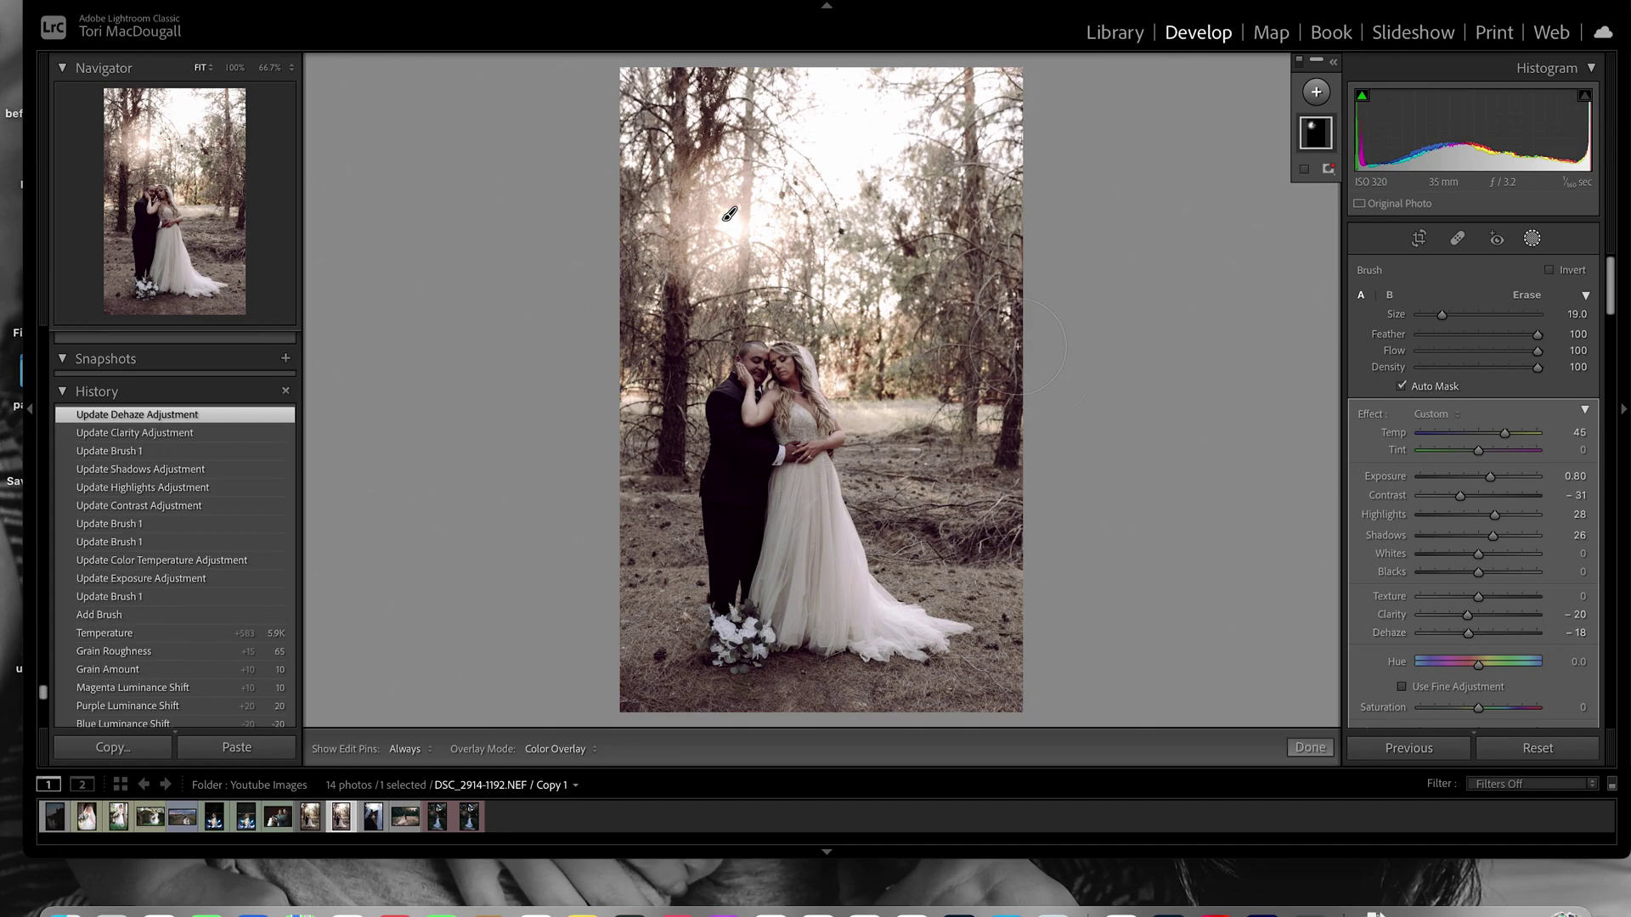
{"action": "left_click", "coordinate": [736, 211]}
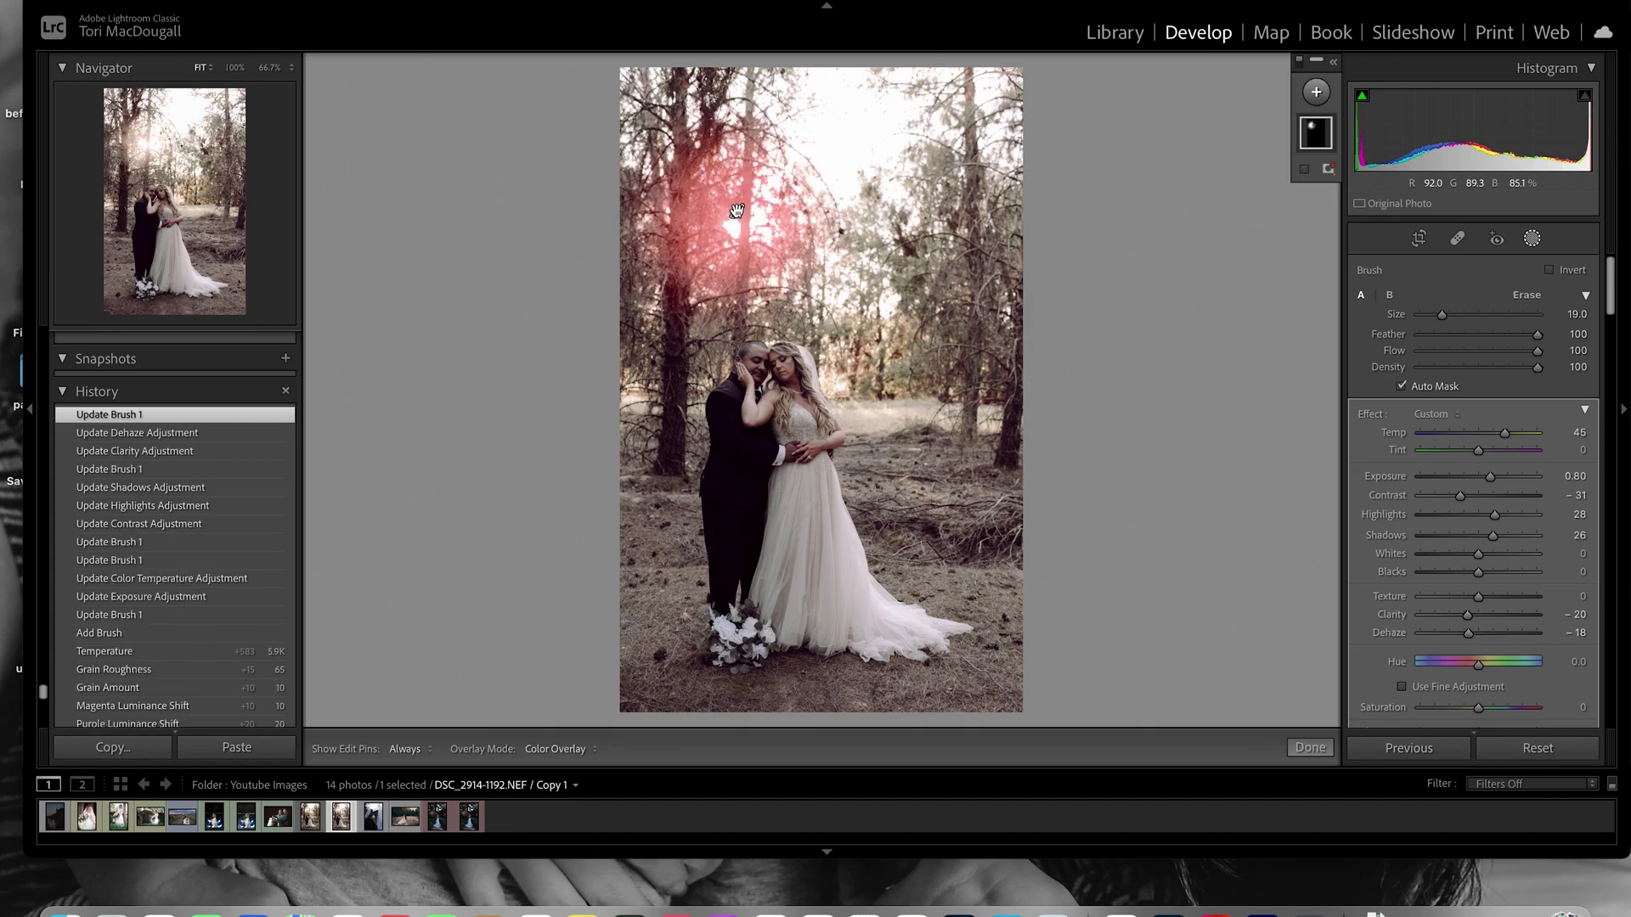
- Erase part of the glow mask from the tree trunk beside the sun with a size 5 eraser, and finish the mask
{"action": "key", "text": "alt"}
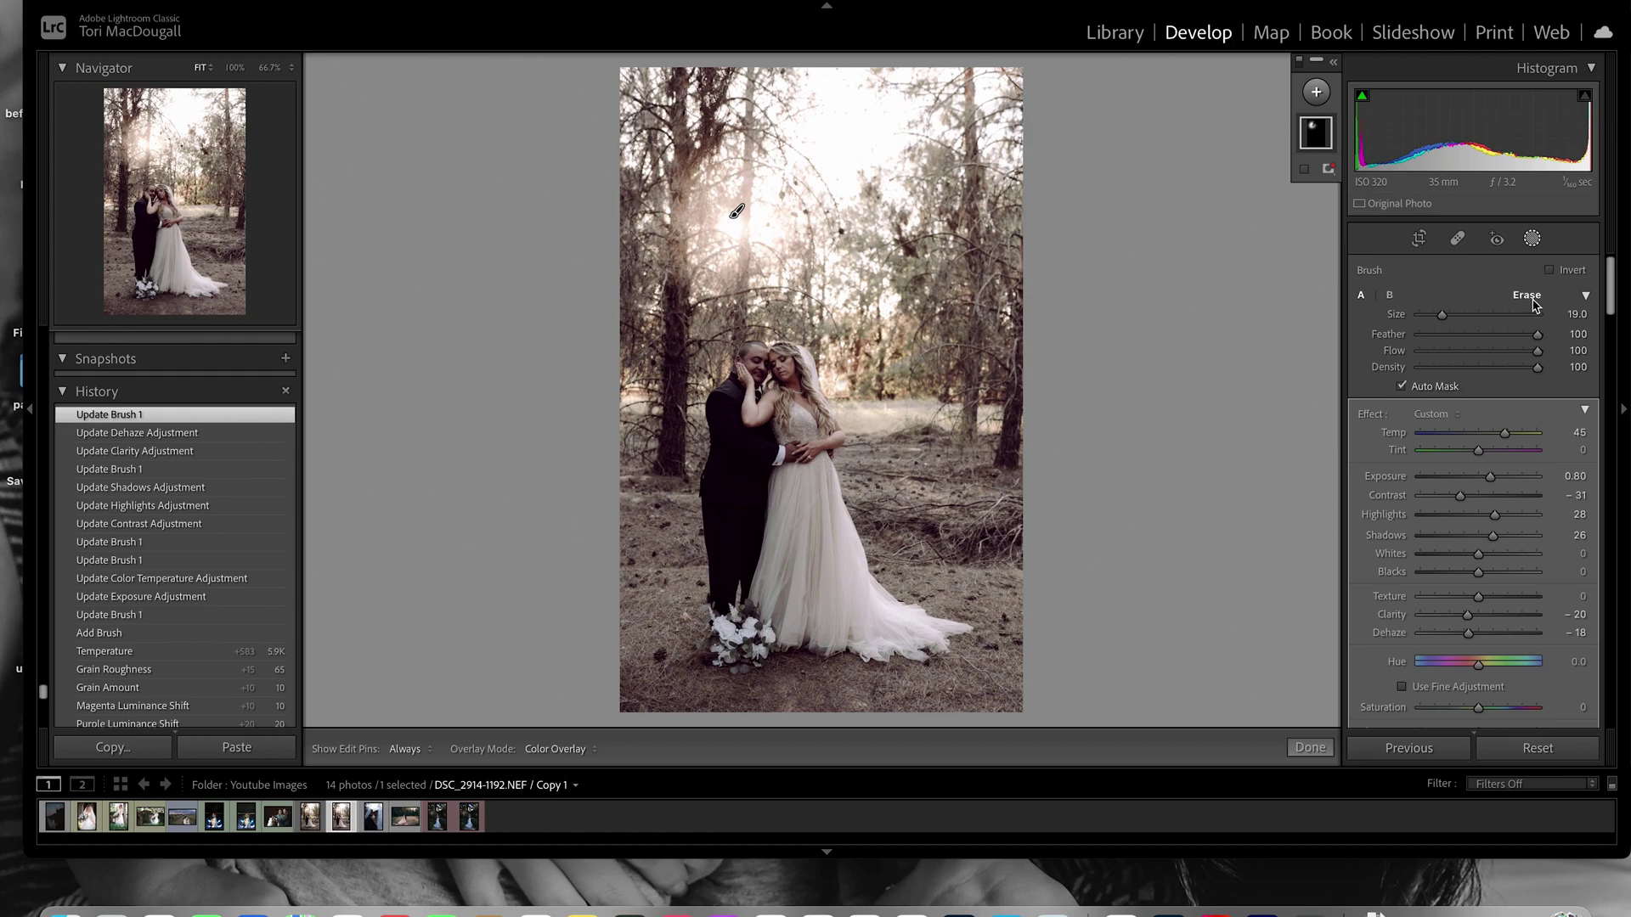
{"action": "scroll", "coordinate": [736, 211], "scroll_direction": "down", "scroll_amount": 4}
{"action": "key", "text": "h"}
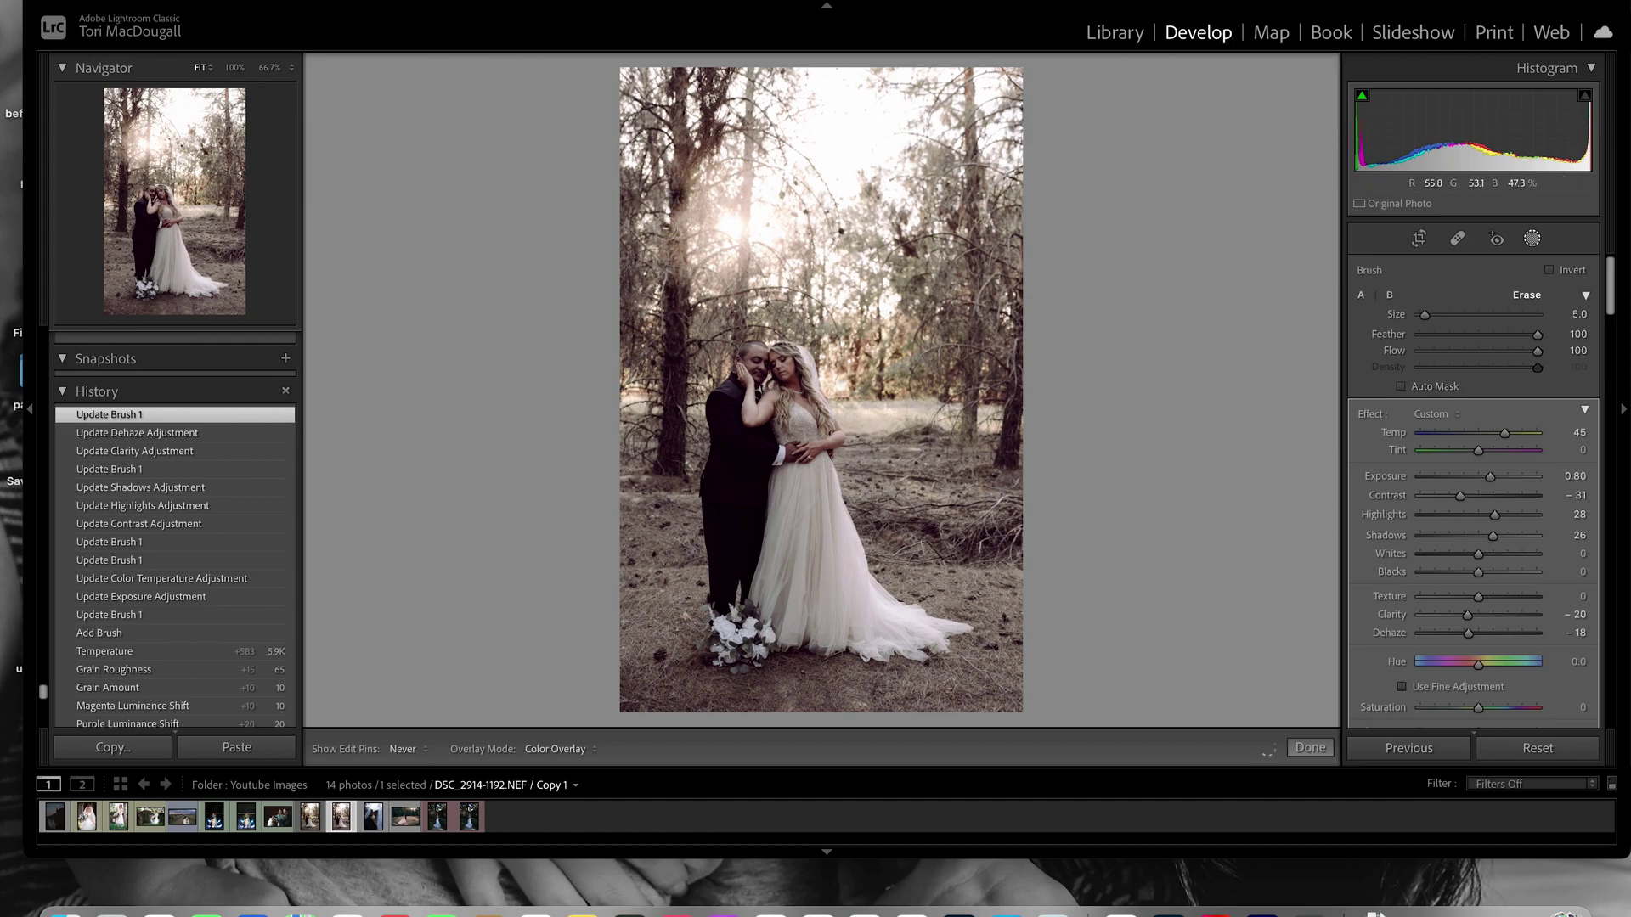
{"action": "left_click_drag", "start_coordinate": [673, 212], "coordinate": [671, 239]}
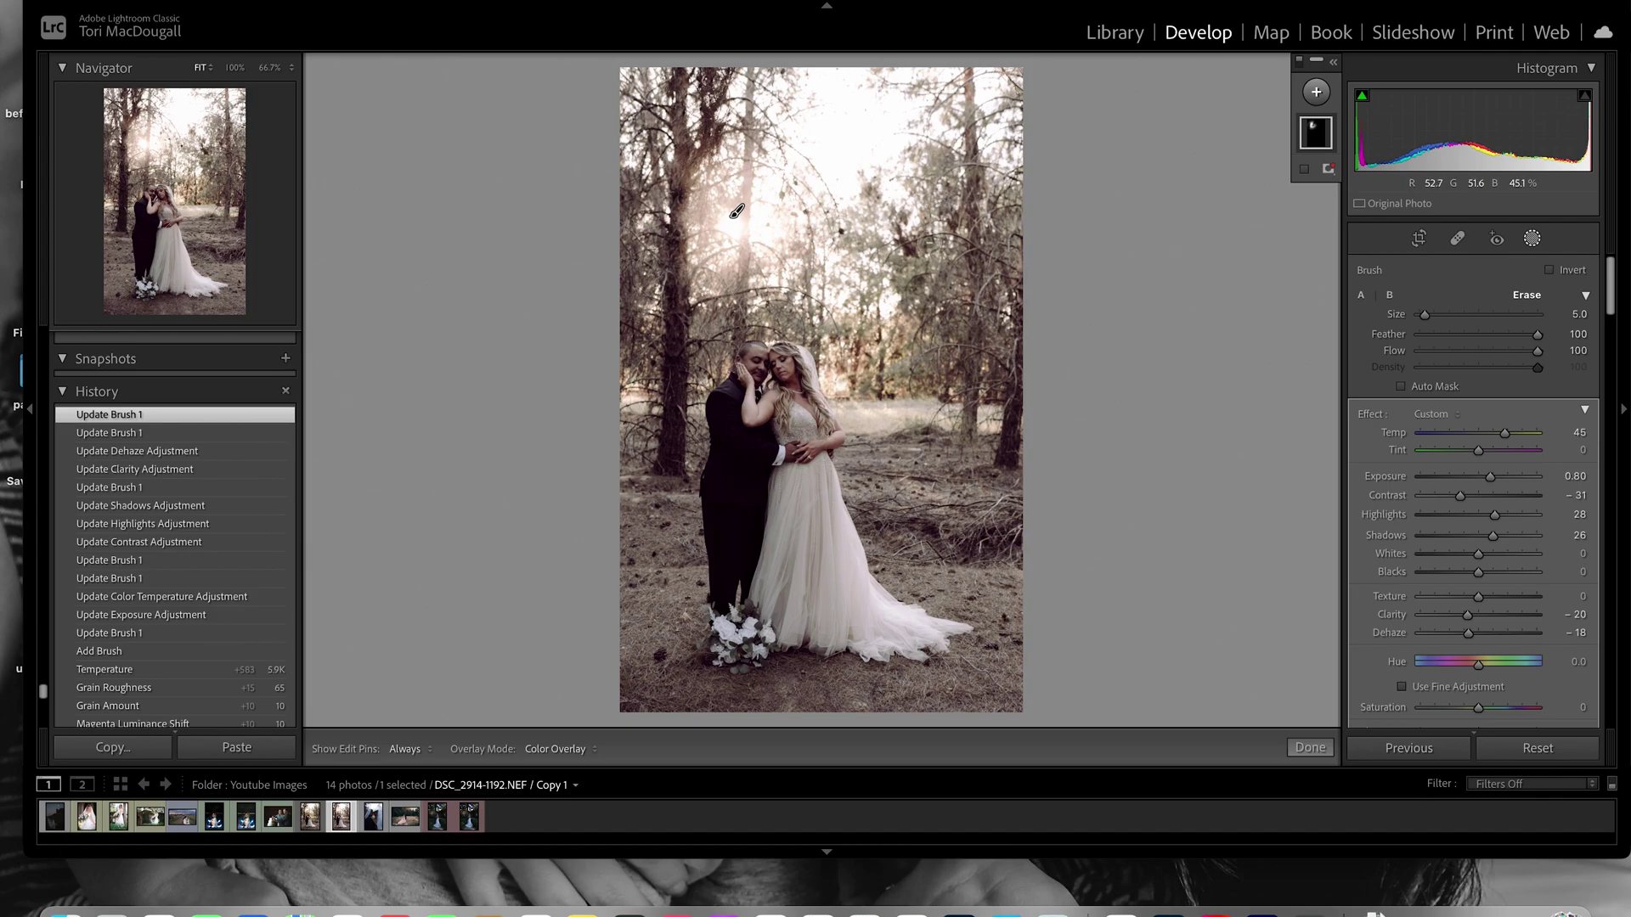
{"action": "left_click", "coordinate": [1310, 747]}
- Create a second brush mask with clarity 13 and paint it over the bouquet and the wedding dress
{"action": "left_click", "coordinate": [1532, 238]}
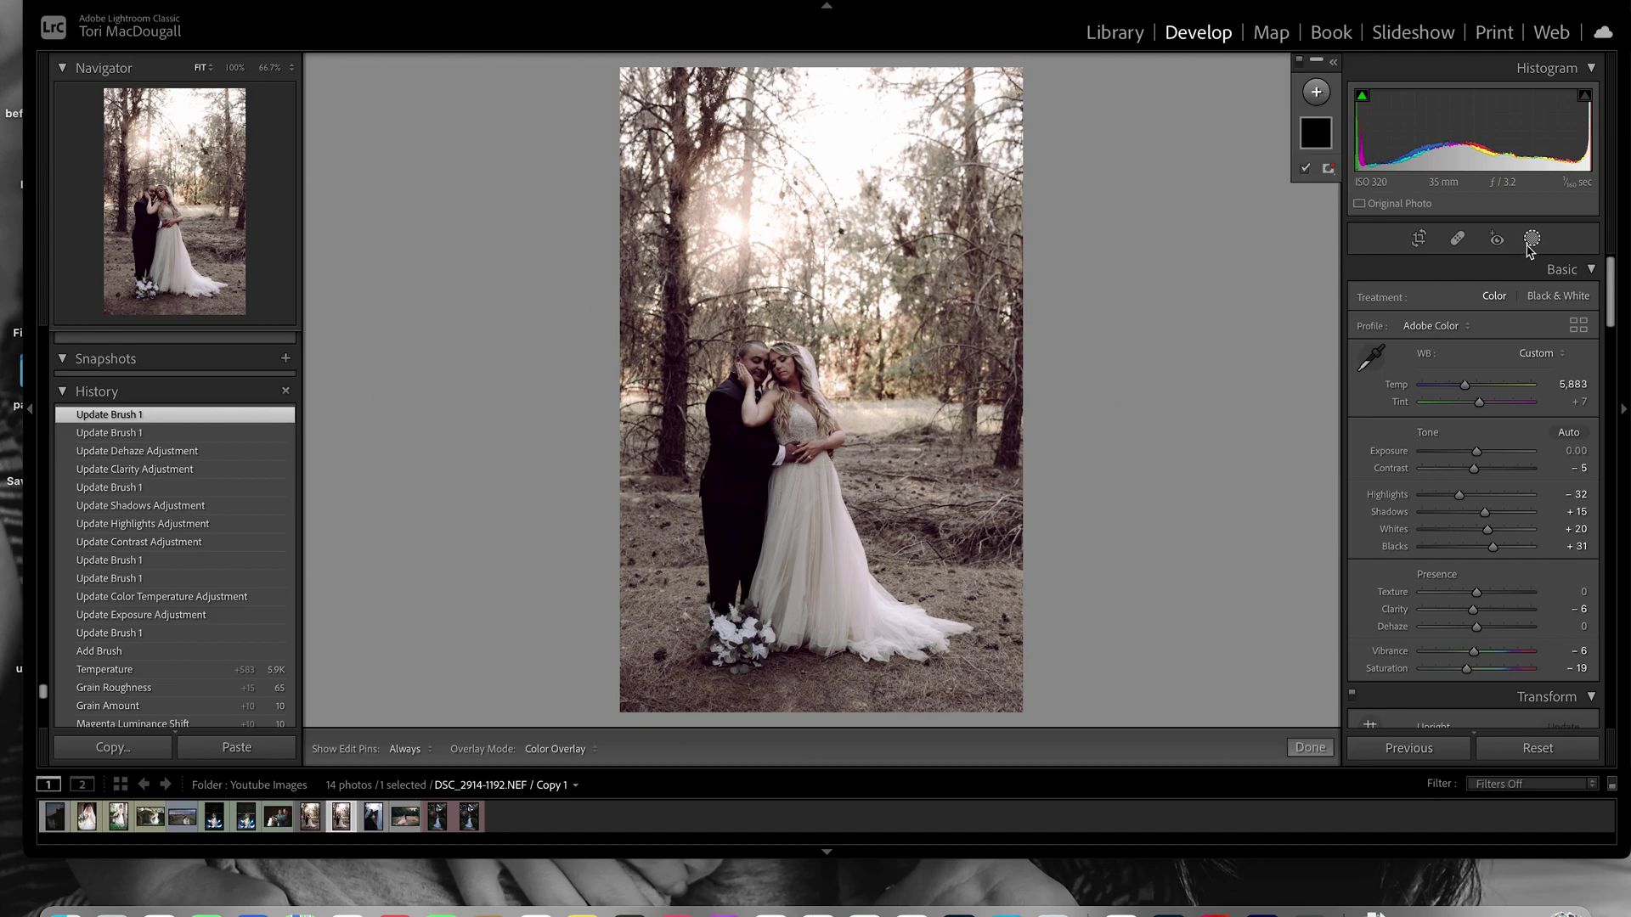
{"action": "left_click", "coordinate": [1316, 91]}
{"action": "left_click", "coordinate": [1329, 185]}
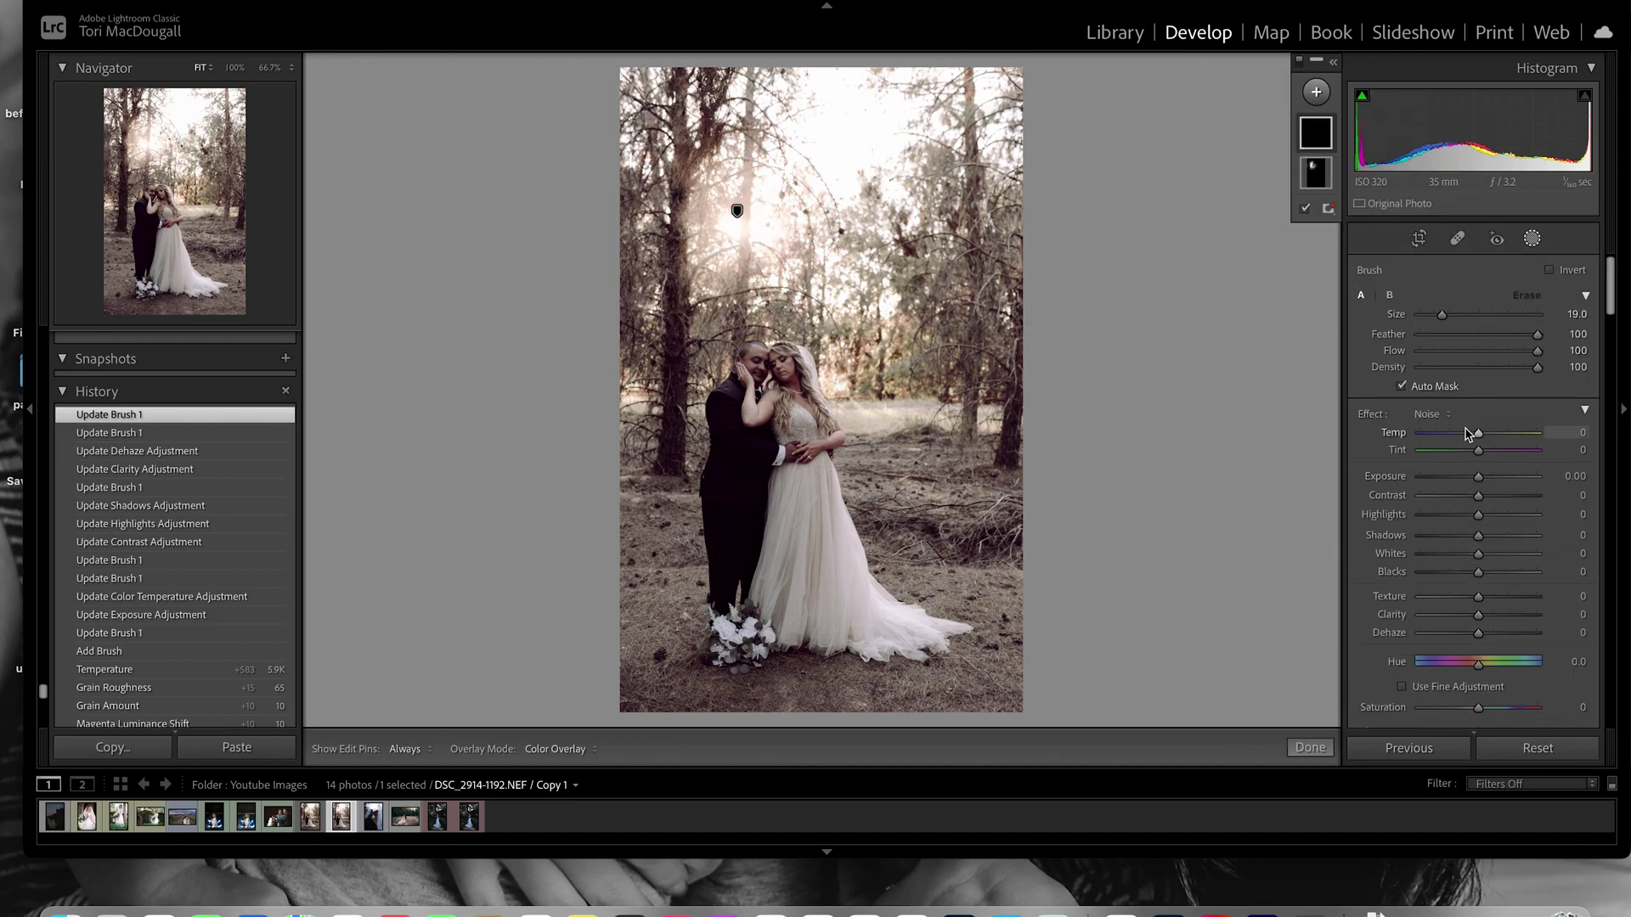
{"action": "left_click_drag", "start_coordinate": [1478, 615], "coordinate": [1485, 615]}
{"action": "left_click_drag", "start_coordinate": [747, 643], "coordinate": [732, 646]}
{"action": "mouse_move", "coordinate": [793, 550]}
{"action": "left_mouse_down"}
{"action": "mouse_move", "coordinate": [796, 575]}
{"action": "mouse_move", "coordinate": [780, 569]}
{"action": "mouse_move", "coordinate": [874, 625]}
{"action": "left_mouse_up"}
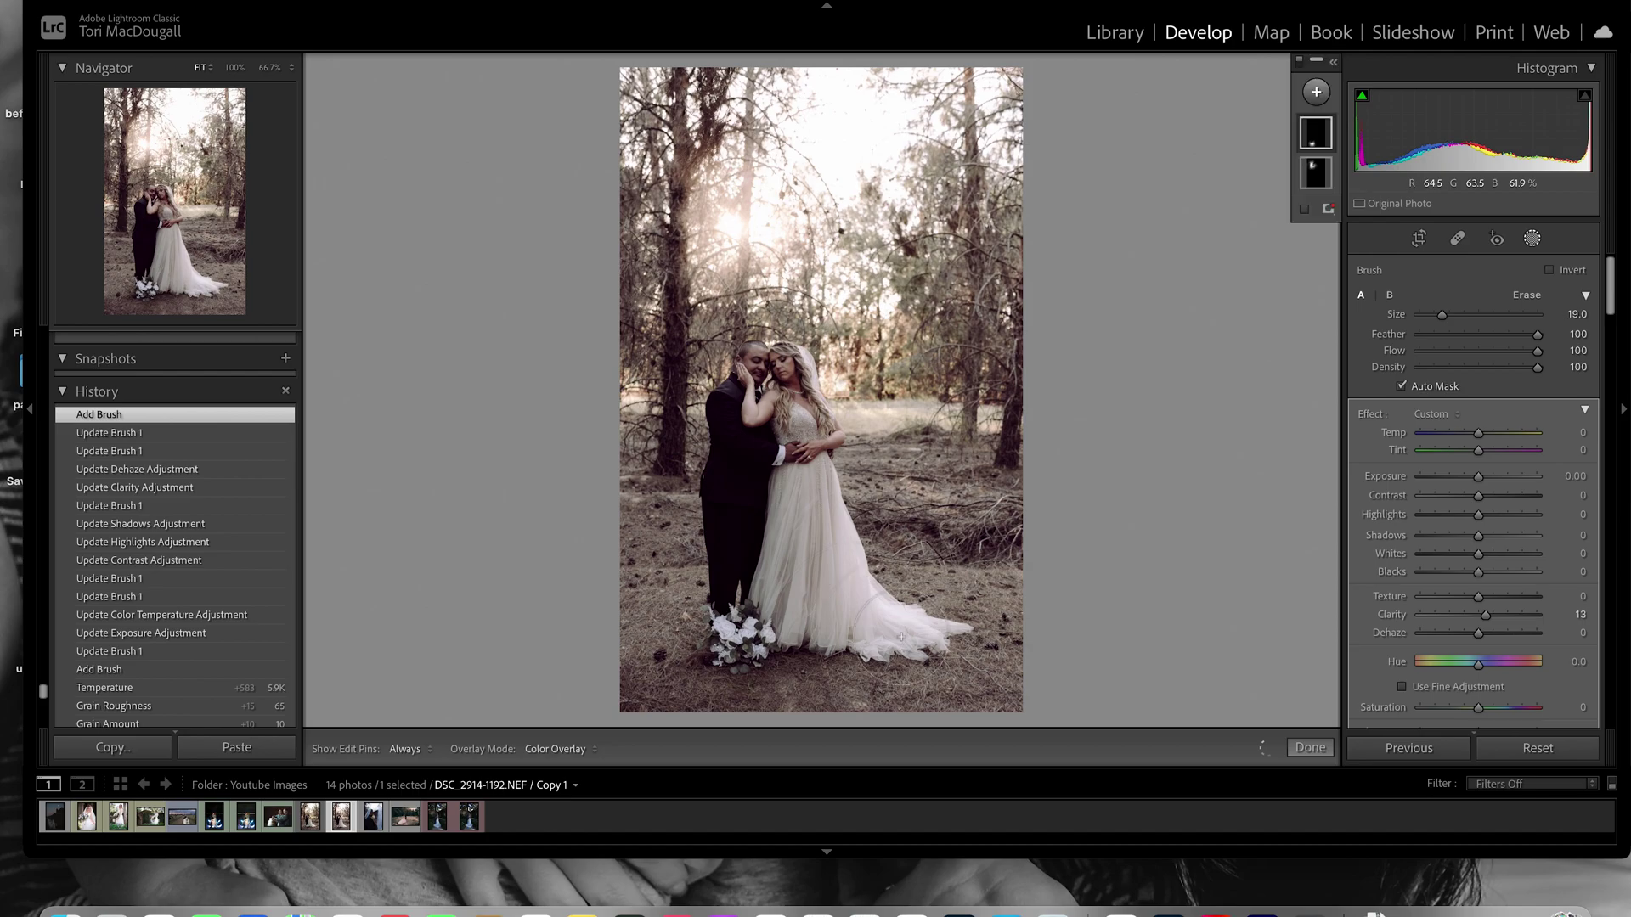
- Extend the clarity mask over the fallen branches and the tree trunks on both sides using smaller brush sizes, and finish masking
{"action": "scroll", "coordinate": [964, 535], "scroll_direction": "down", "scroll_amount": 3}
{"action": "mouse_move", "coordinate": [963, 536]}
{"action": "left_mouse_down"}
{"action": "mouse_move", "coordinate": [1015, 545]}
{"action": "mouse_move", "coordinate": [893, 526]}
{"action": "mouse_move", "coordinate": [1015, 537]}
{"action": "left_mouse_up"}
{"action": "scroll", "coordinate": [934, 531], "scroll_direction": "down", "scroll_amount": 3}
{"action": "mouse_move", "coordinate": [1035, 468]}
{"action": "left_mouse_down"}
{"action": "mouse_move", "coordinate": [1008, 445]}
{"action": "mouse_move", "coordinate": [1004, 335]}
{"action": "left_mouse_up"}
{"action": "scroll", "coordinate": [658, 320], "scroll_direction": "down", "scroll_amount": 3}
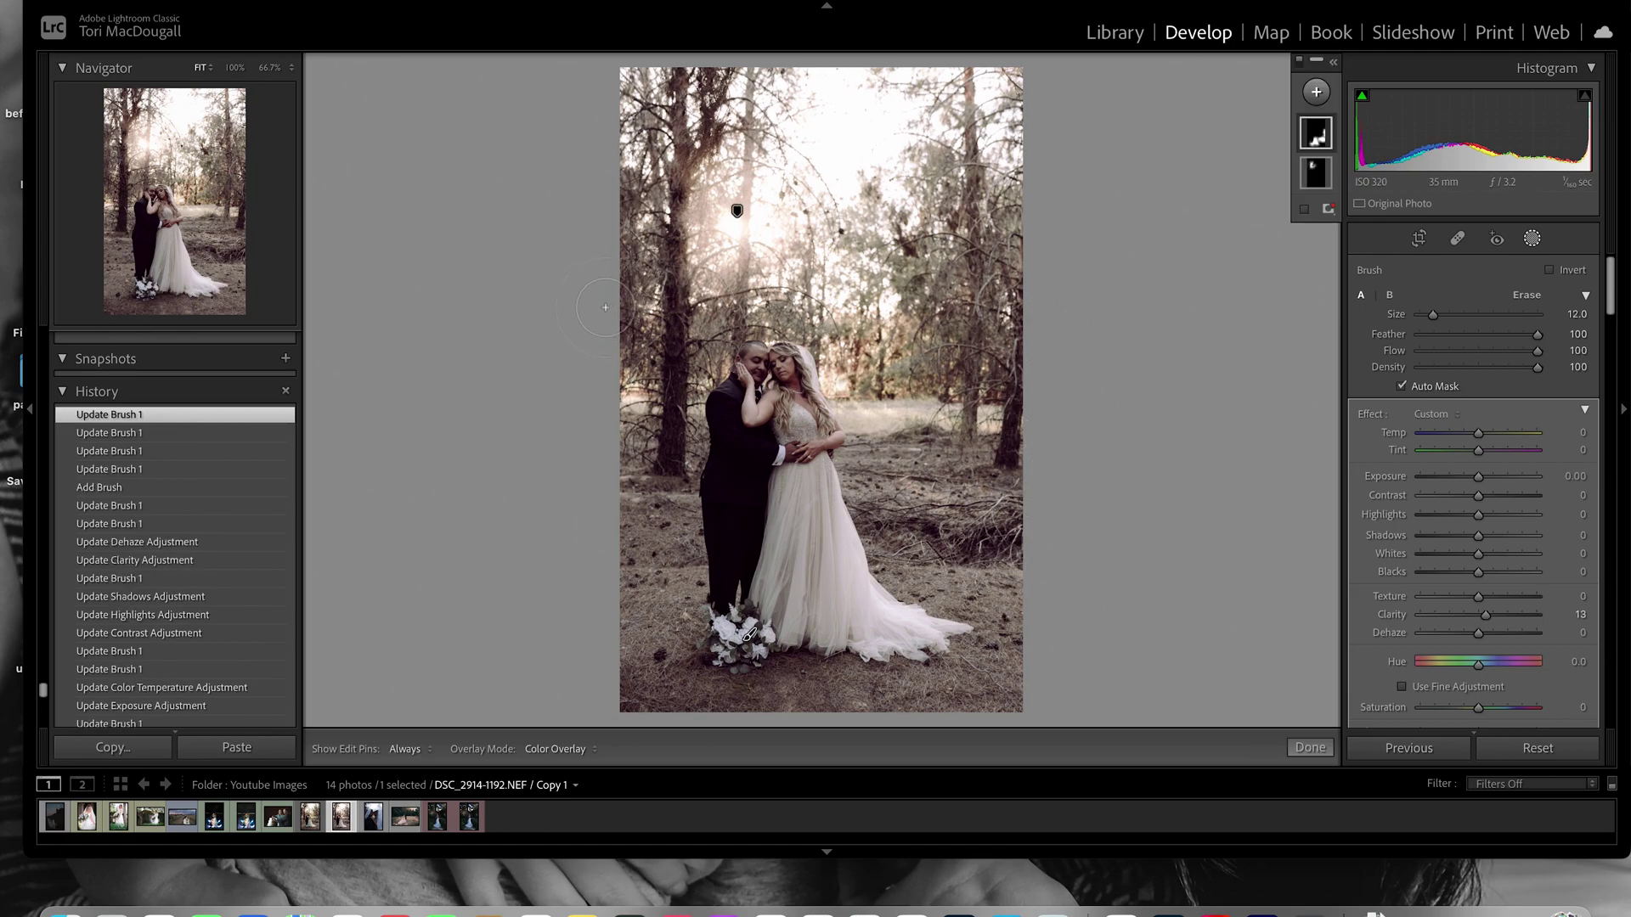
{"action": "key", "text": "h"}
{"action": "left_click_drag", "start_coordinate": [652, 451], "coordinate": [665, 268]}
{"action": "key", "text": "h"}
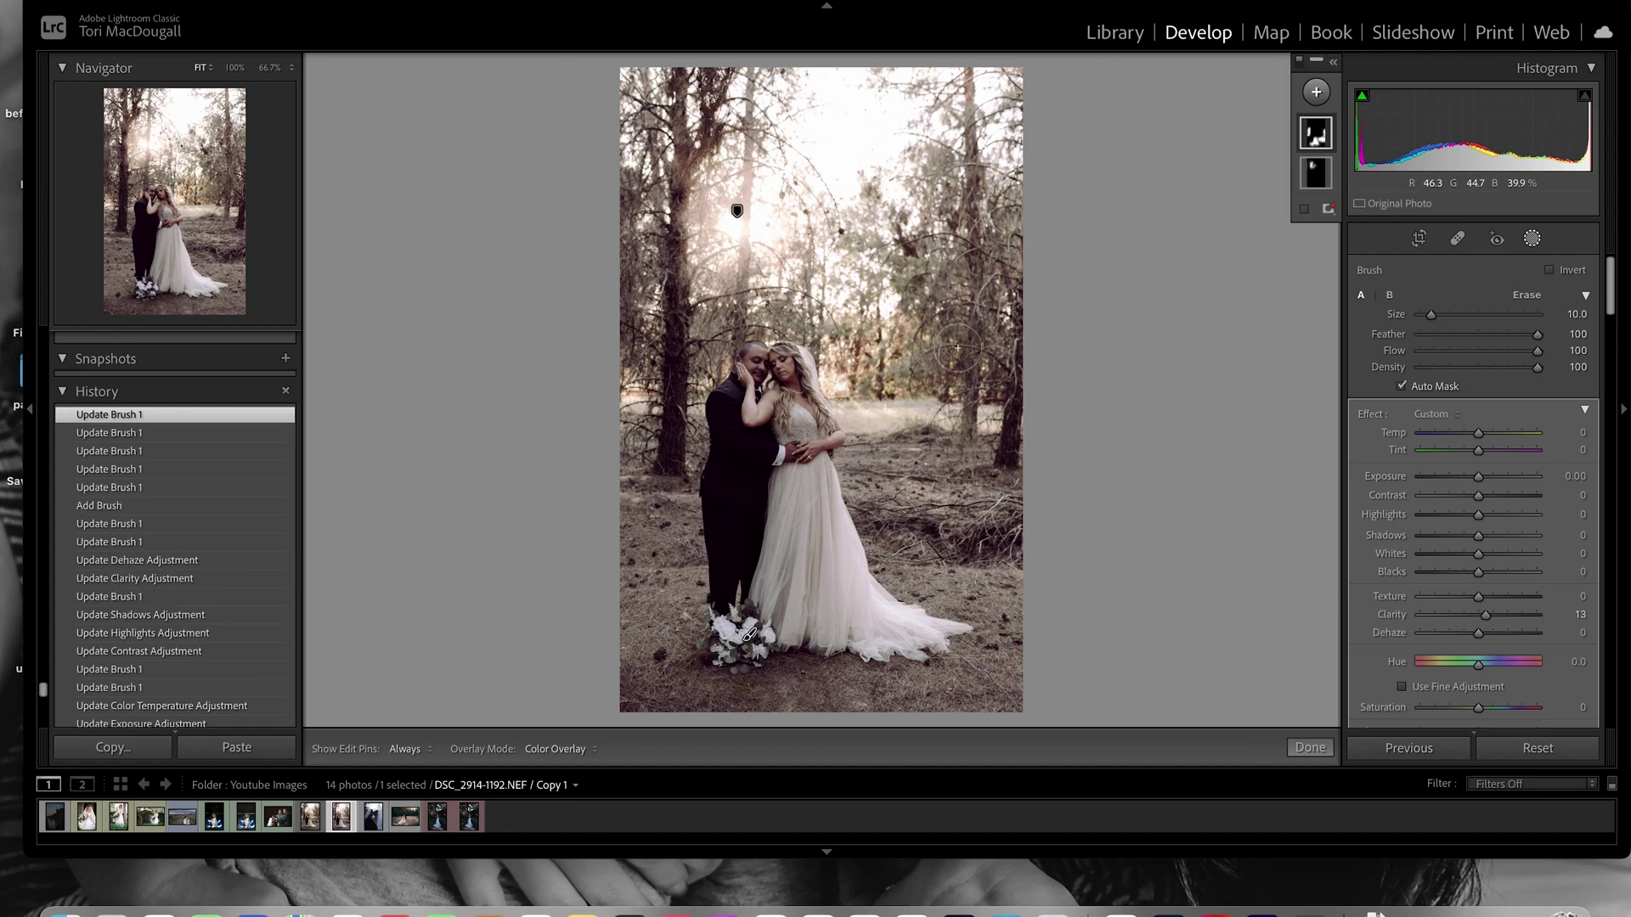
{"action": "left_click", "coordinate": [1309, 748]}
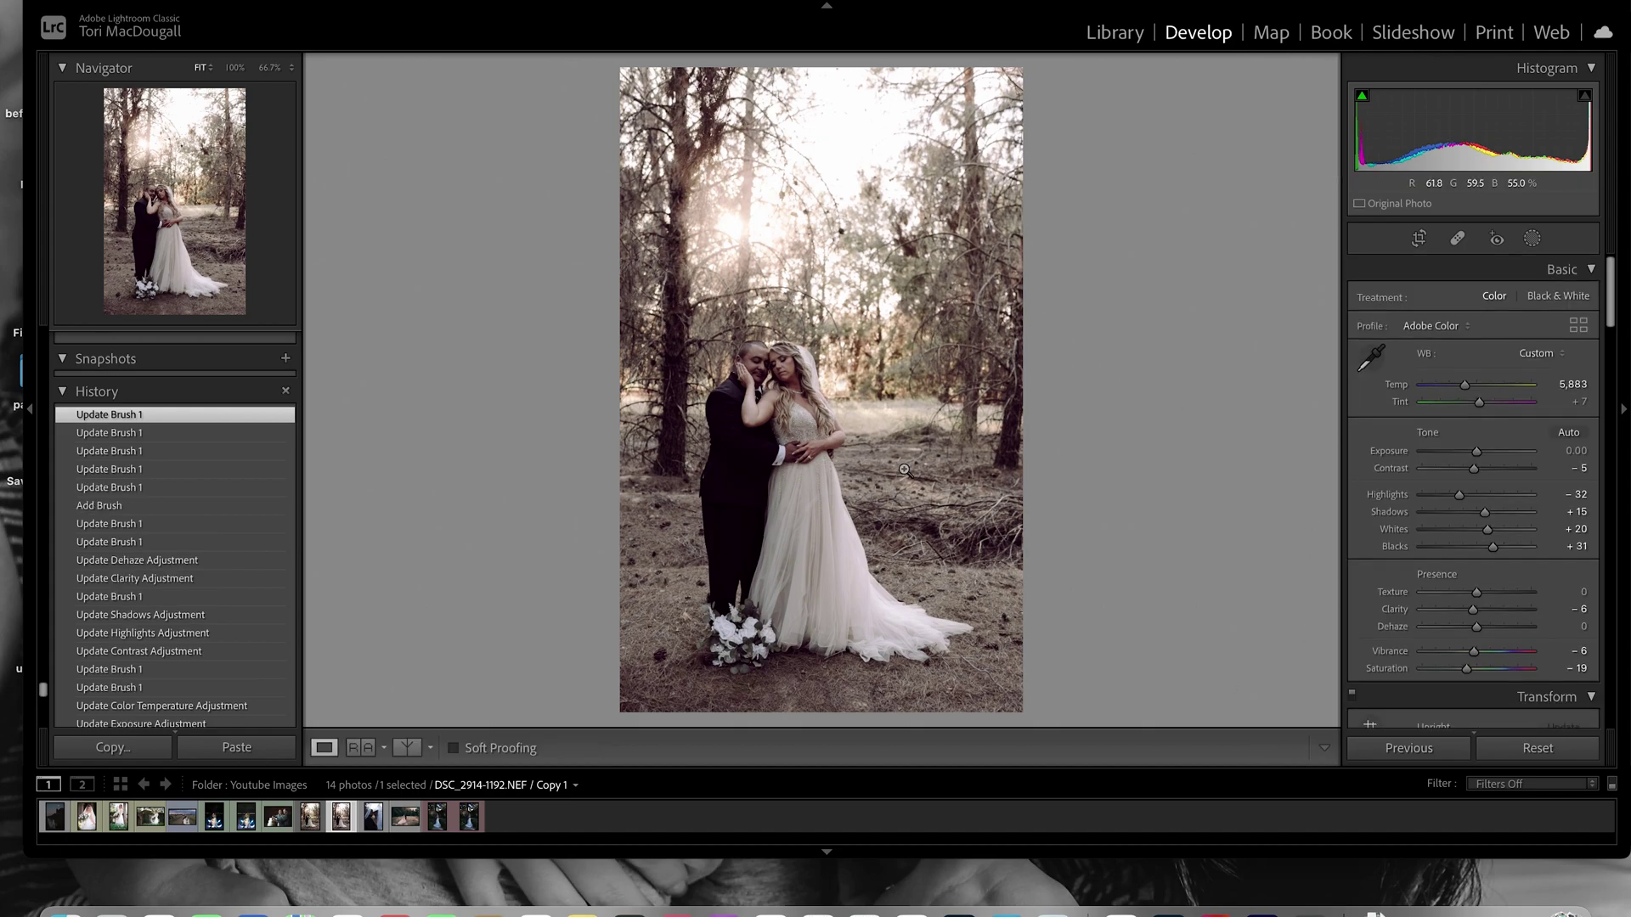
- Zoom in on the couple and start a third brush mask using the Luxe Portrait - Skin Softener effect
{"action": "left_click", "coordinate": [793, 403]}
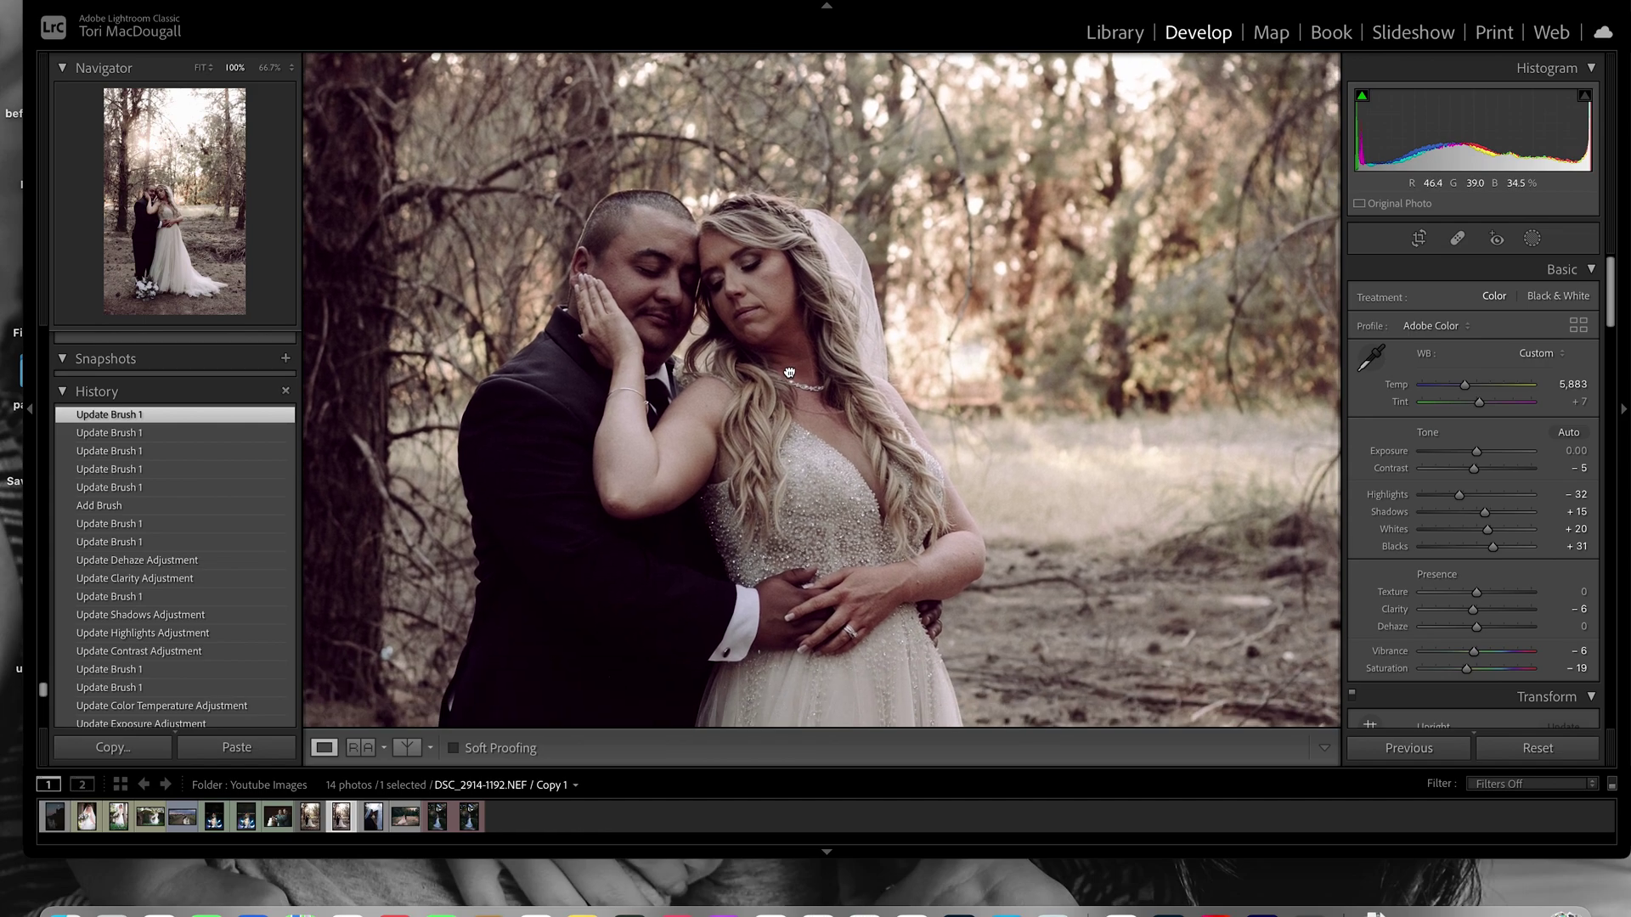
{"action": "left_click", "coordinate": [1534, 241]}
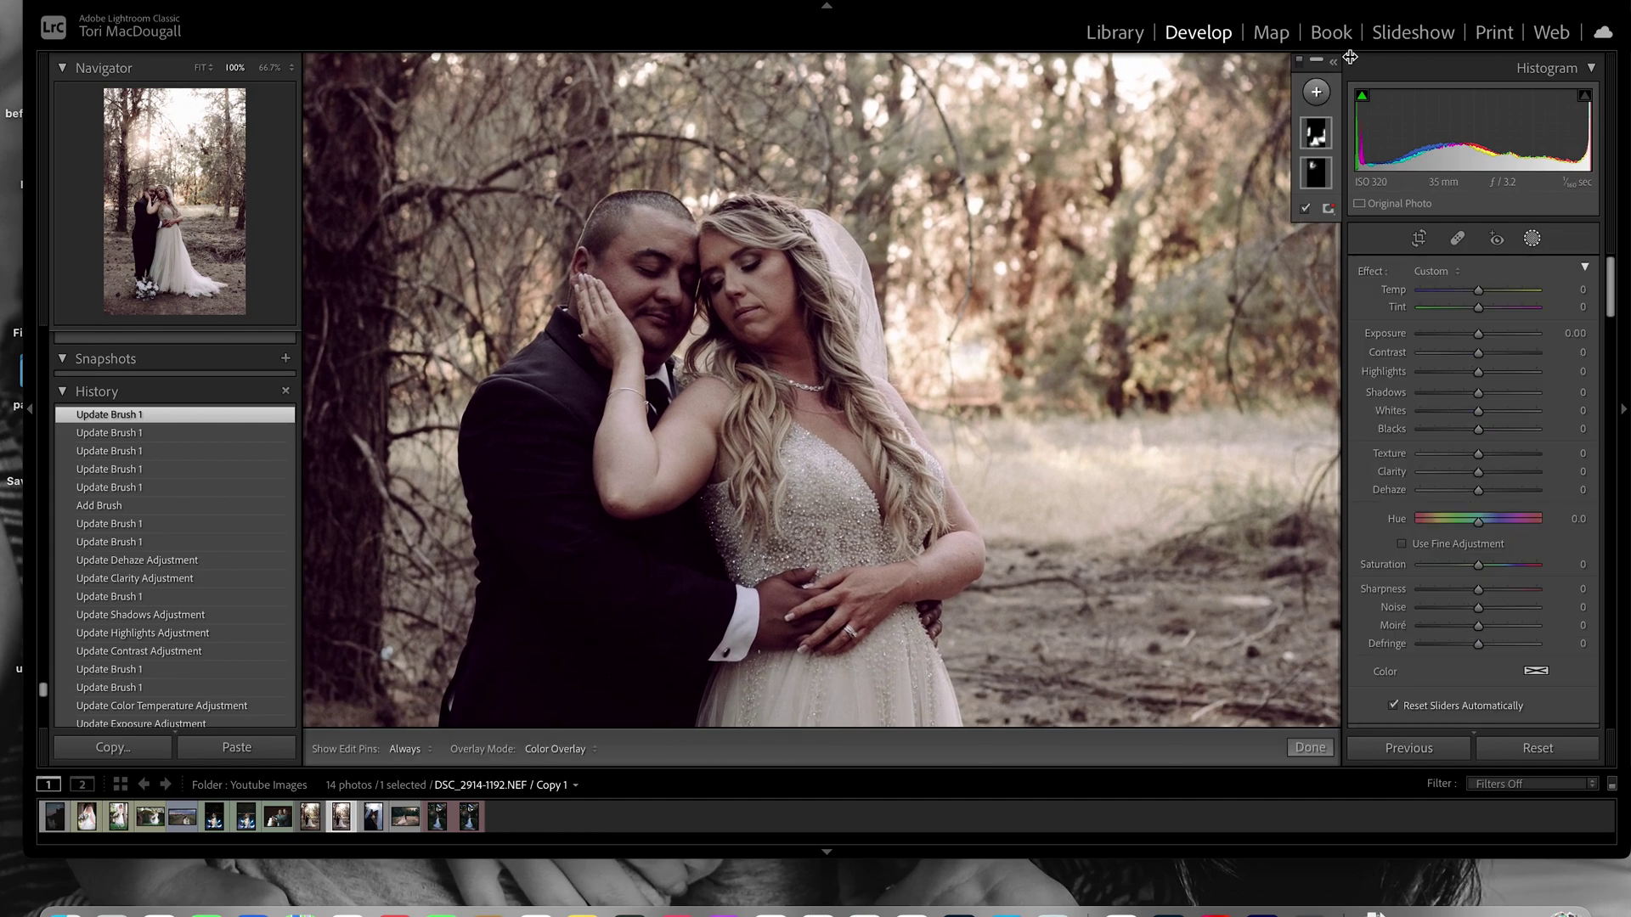
{"action": "key", "text": "k"}
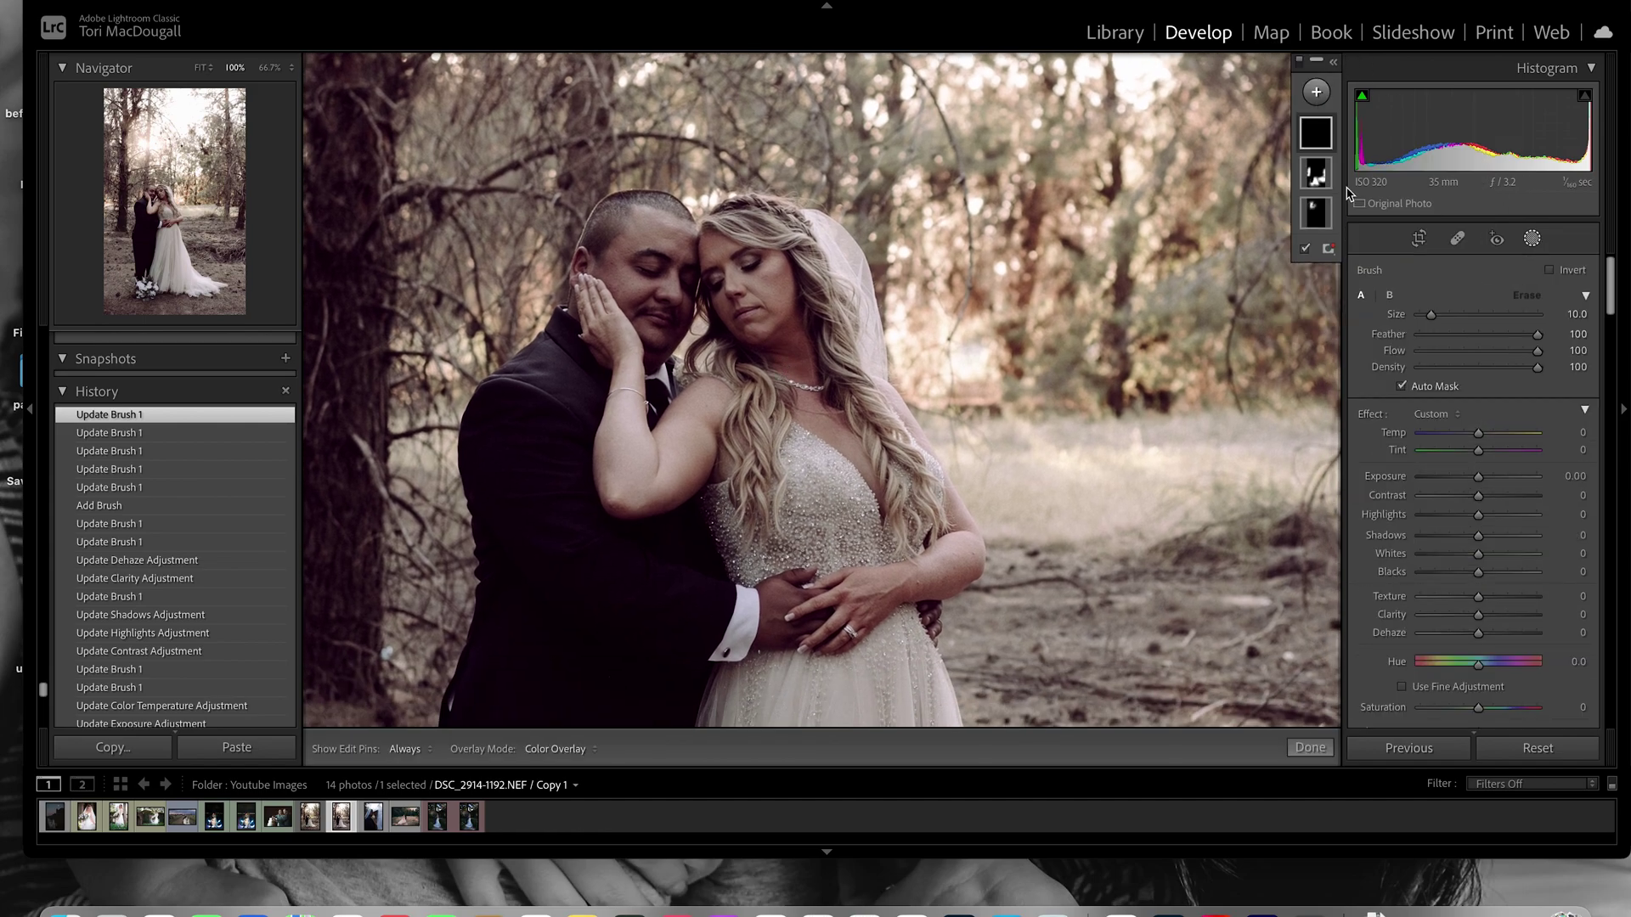
{"action": "left_click", "coordinate": [1448, 416]}
{"action": "scroll", "coordinate": [1508, 518], "scroll_direction": "down", "scroll_amount": 5}
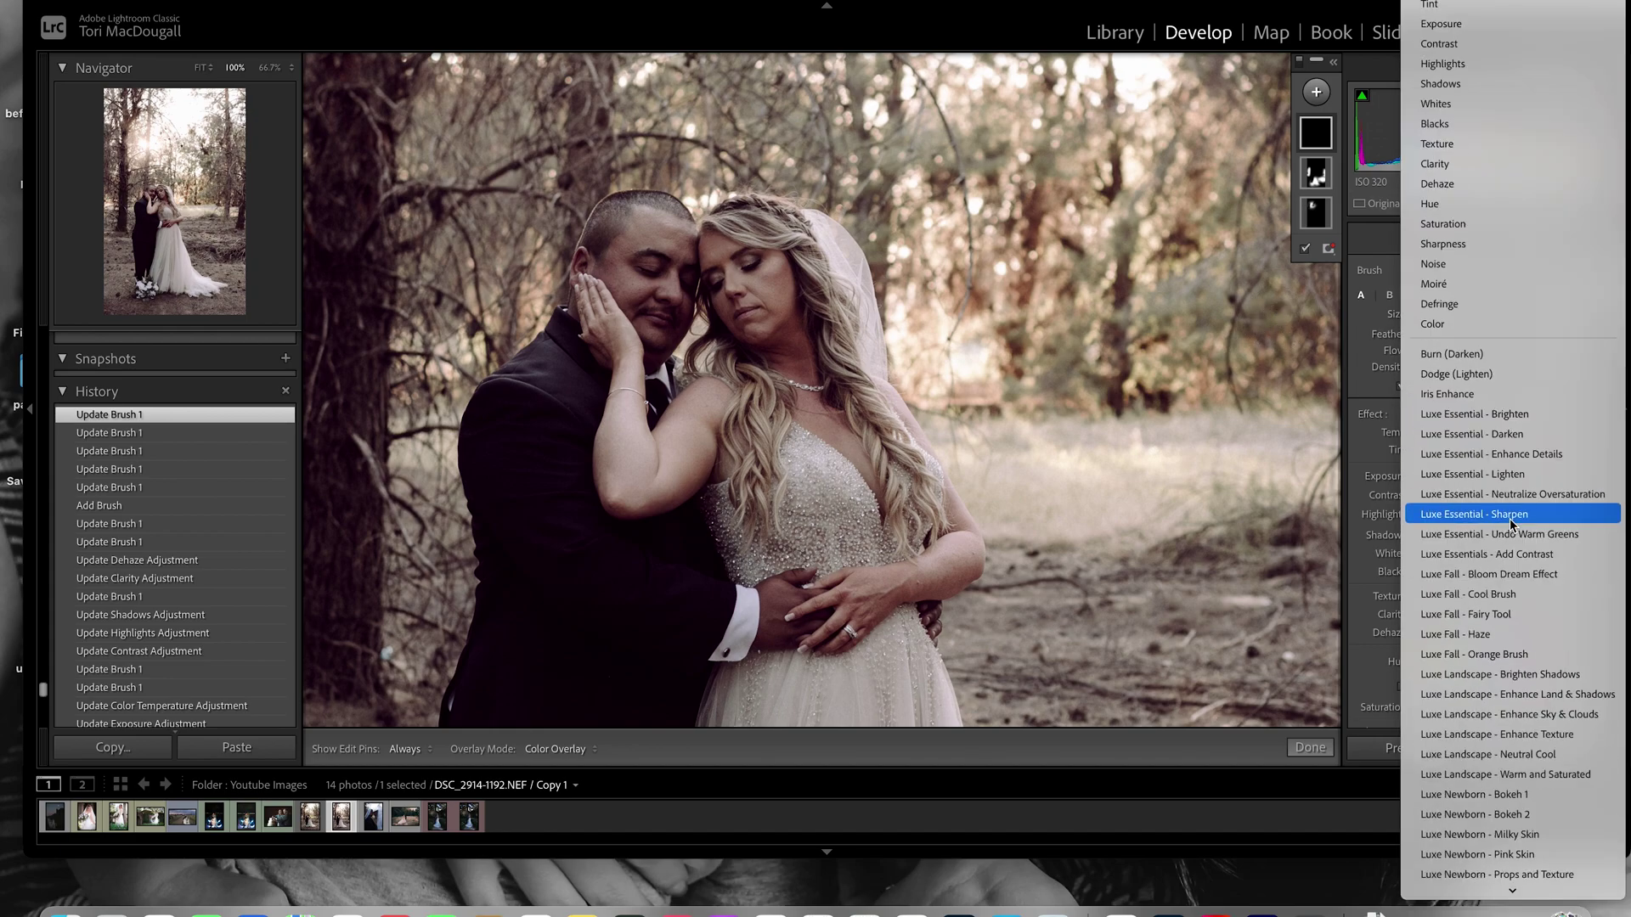
{"action": "scroll", "coordinate": [1510, 524], "scroll_direction": "down", "scroll_amount": 2}
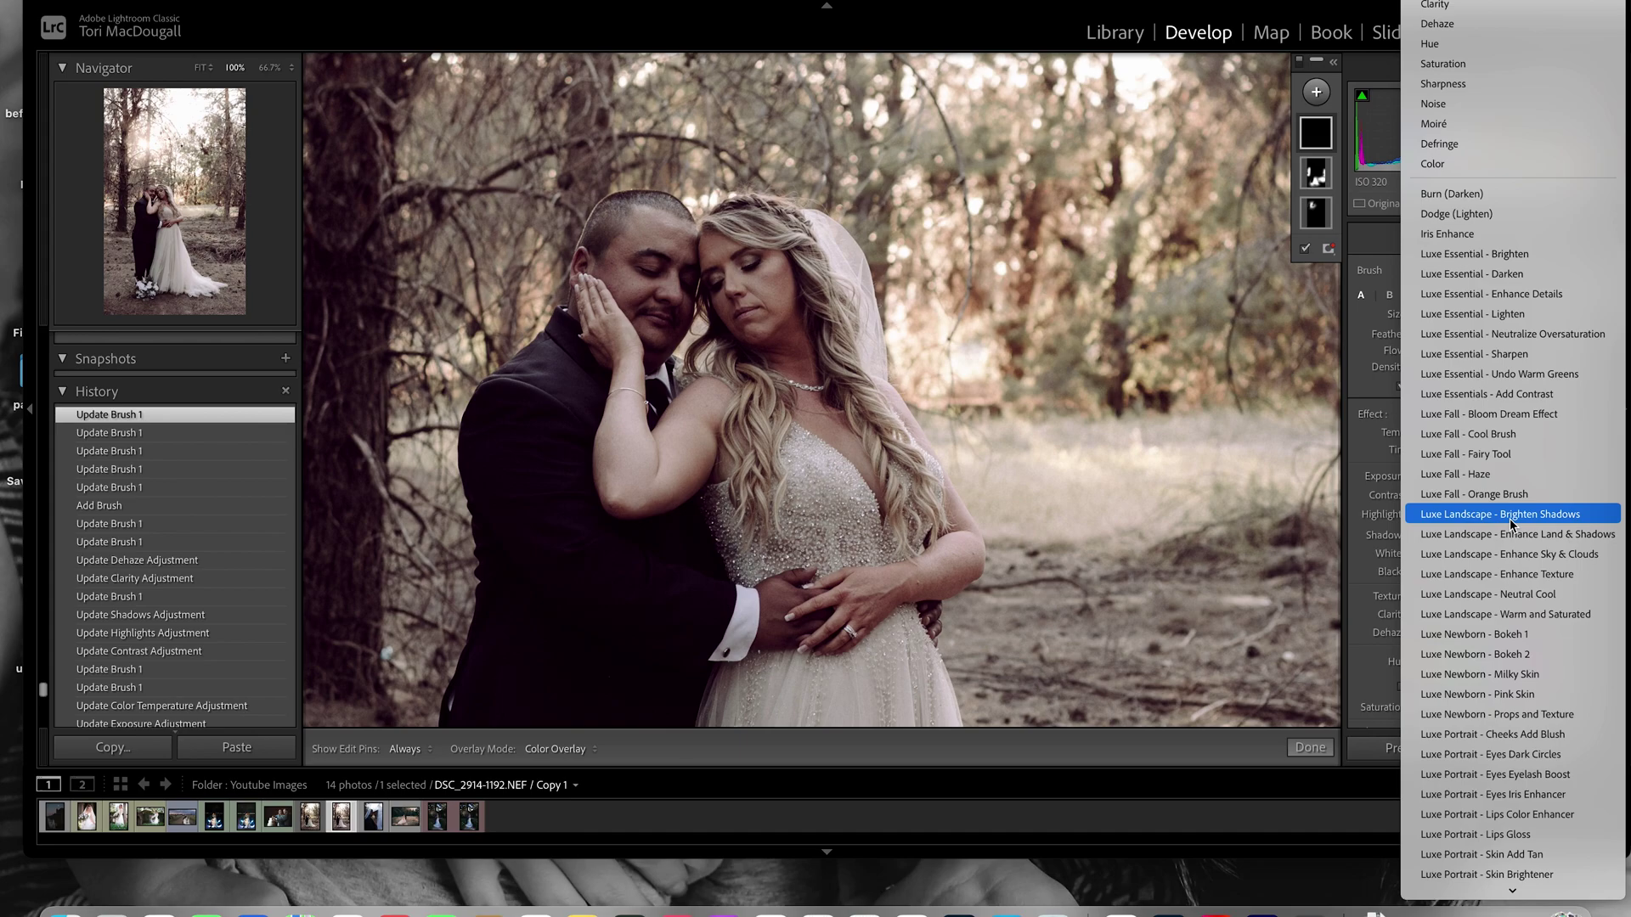
{"action": "scroll", "coordinate": [1510, 524], "scroll_direction": "down", "scroll_amount": 1}
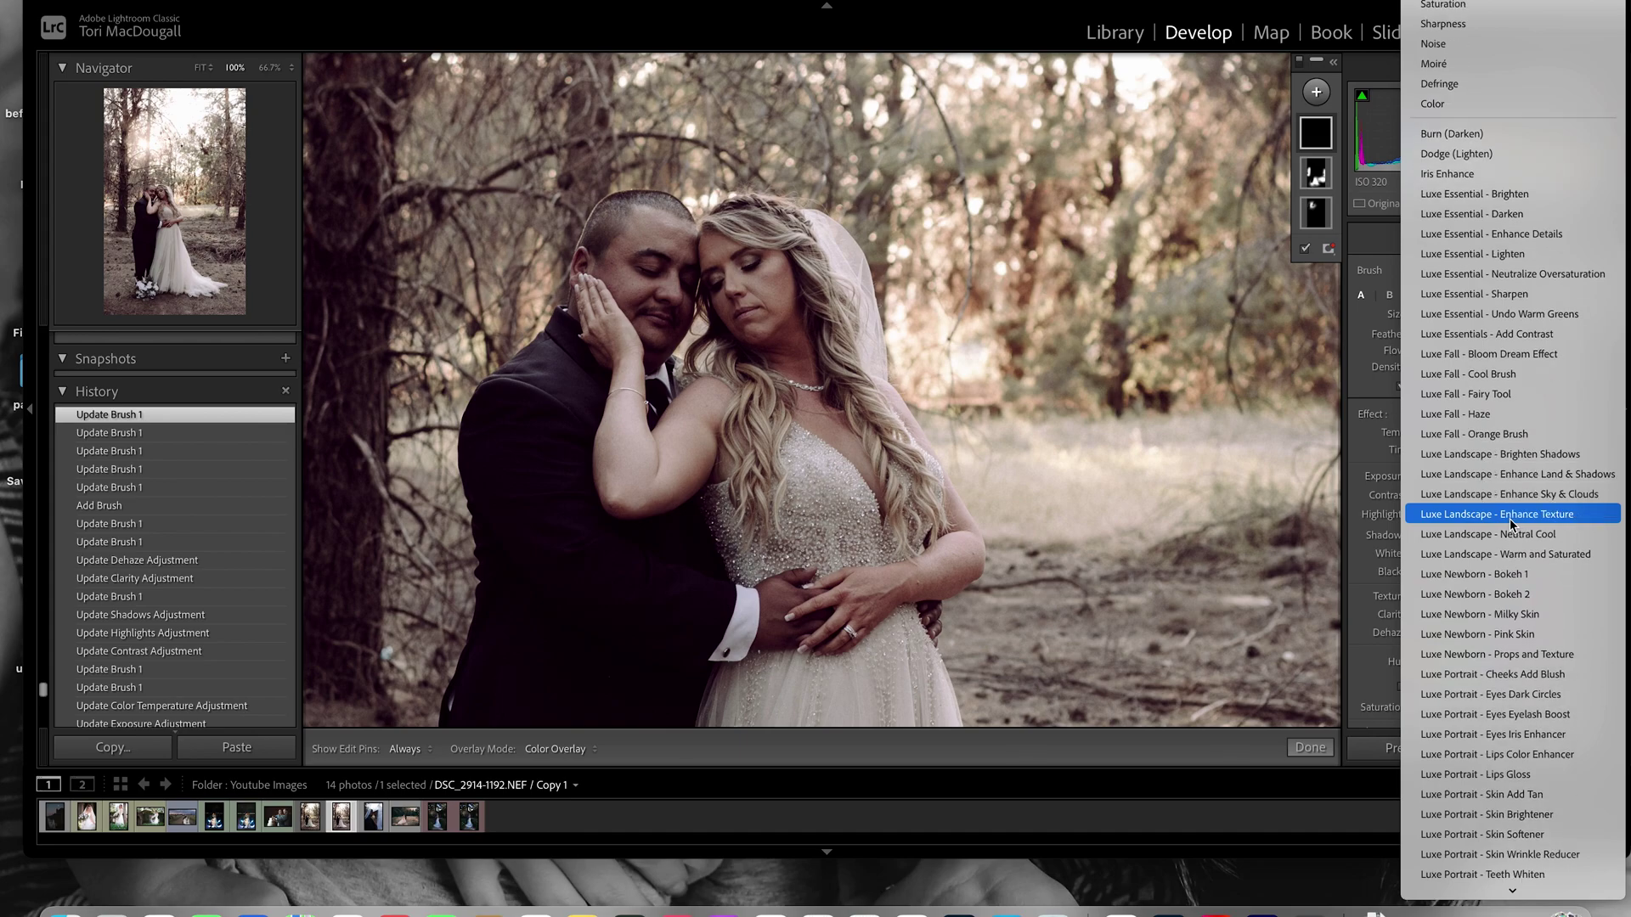
{"action": "scroll", "coordinate": [1510, 524], "scroll_direction": "down", "scroll_amount": 2}
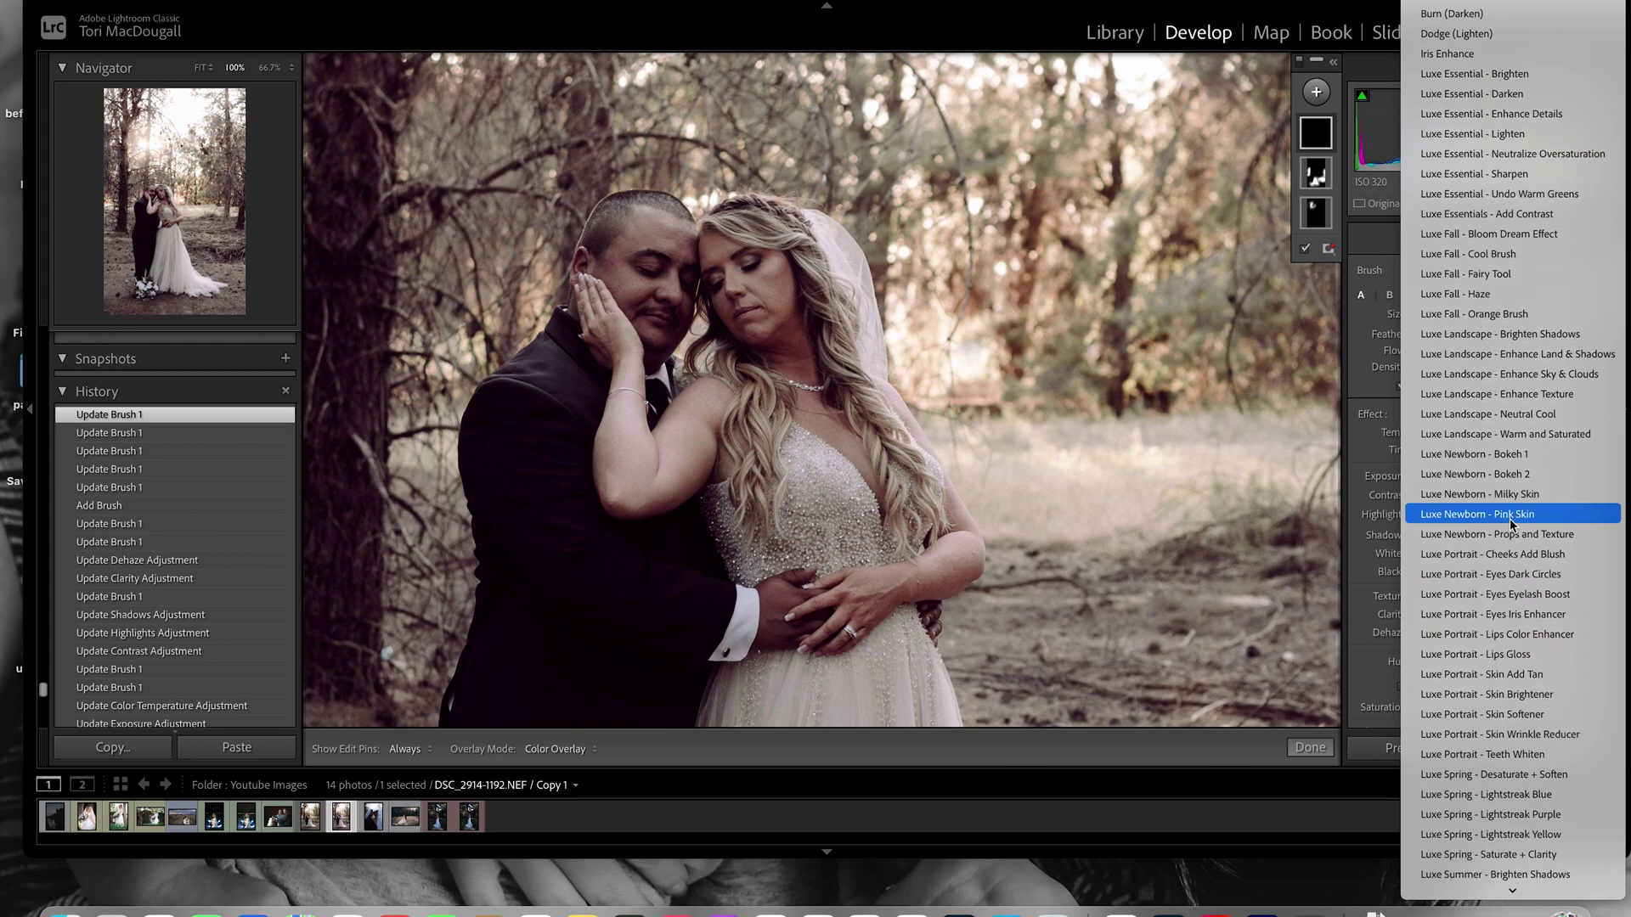
{"action": "left_click", "coordinate": [1511, 715]}
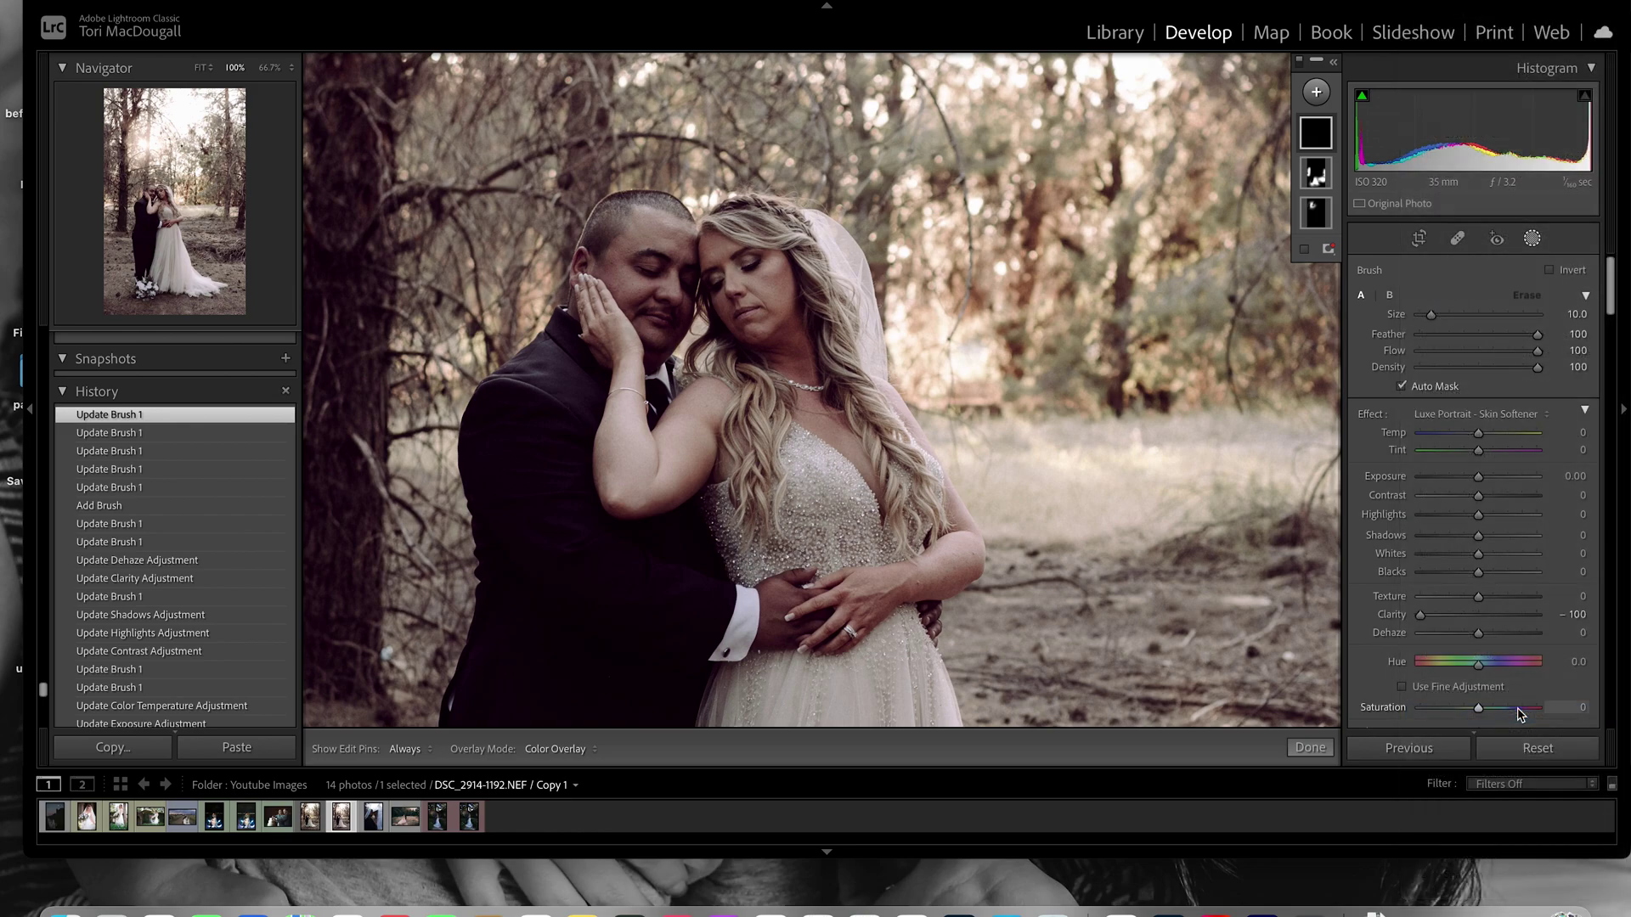
- Reduce the brush size to 2, hide the edit pins, and paint the skin softener over the bride's face
{"action": "key", "text": "bracketleft"}
{"action": "key", "text": "bracketleft"}
{"action": "key", "text": "bracketleft"}
{"action": "key", "text": "bracketleft"}
{"action": "key", "text": "bracketleft"}
{"action": "key", "text": "bracketleft"}
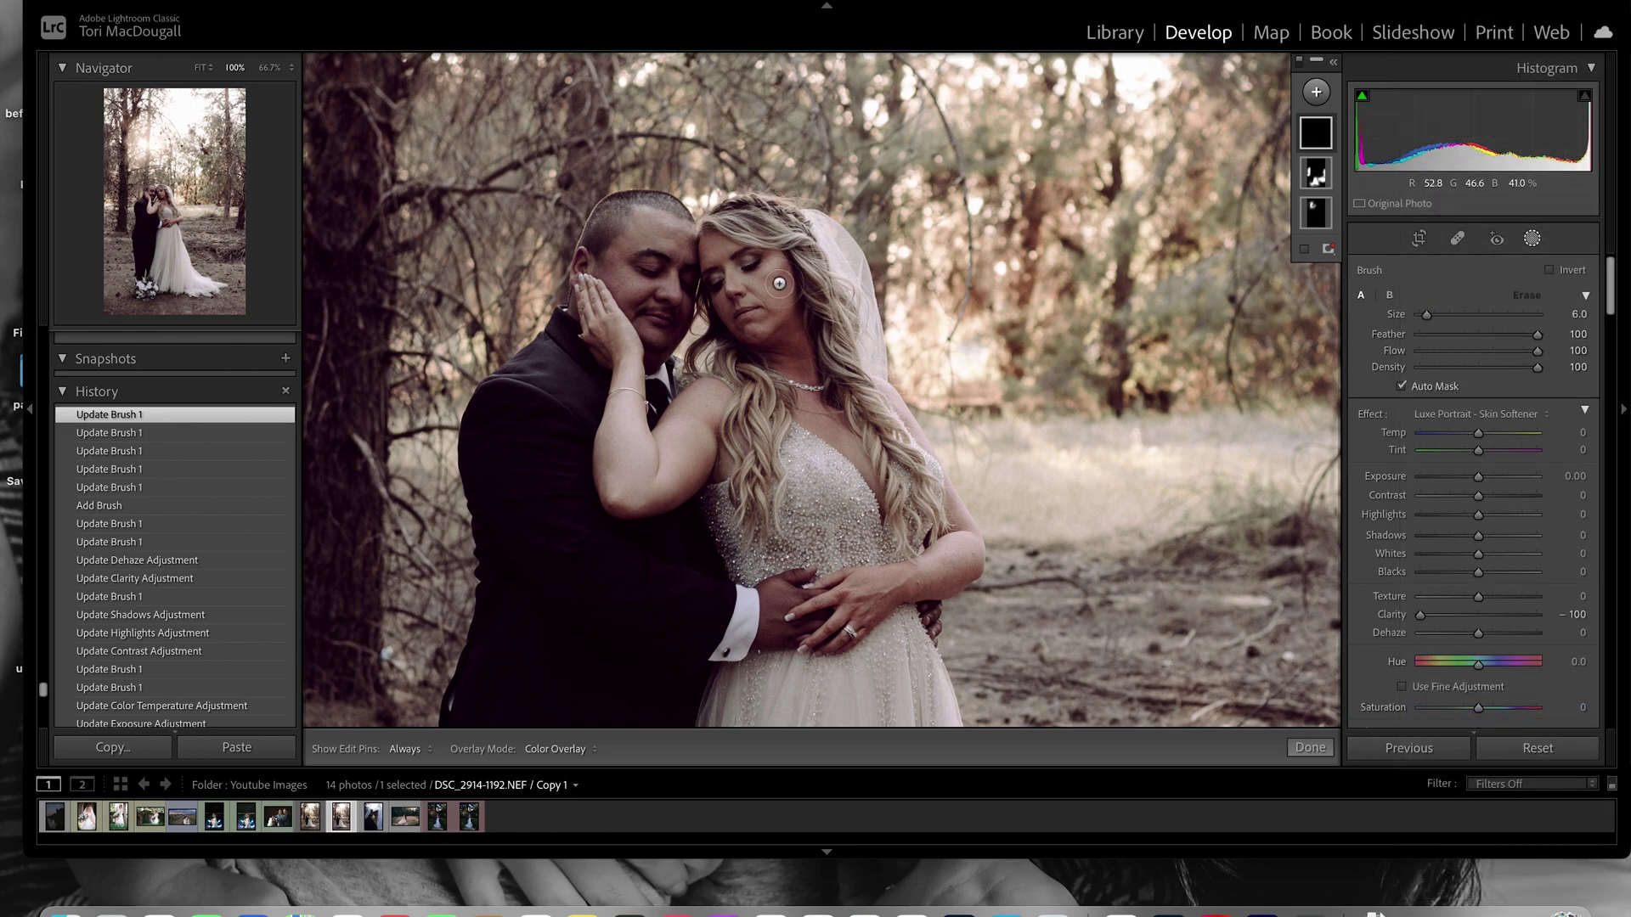
{"action": "key", "text": "bracketleft"}
{"action": "key", "text": "bracketleft"}
{"action": "left_click", "coordinate": [1588, 412]}
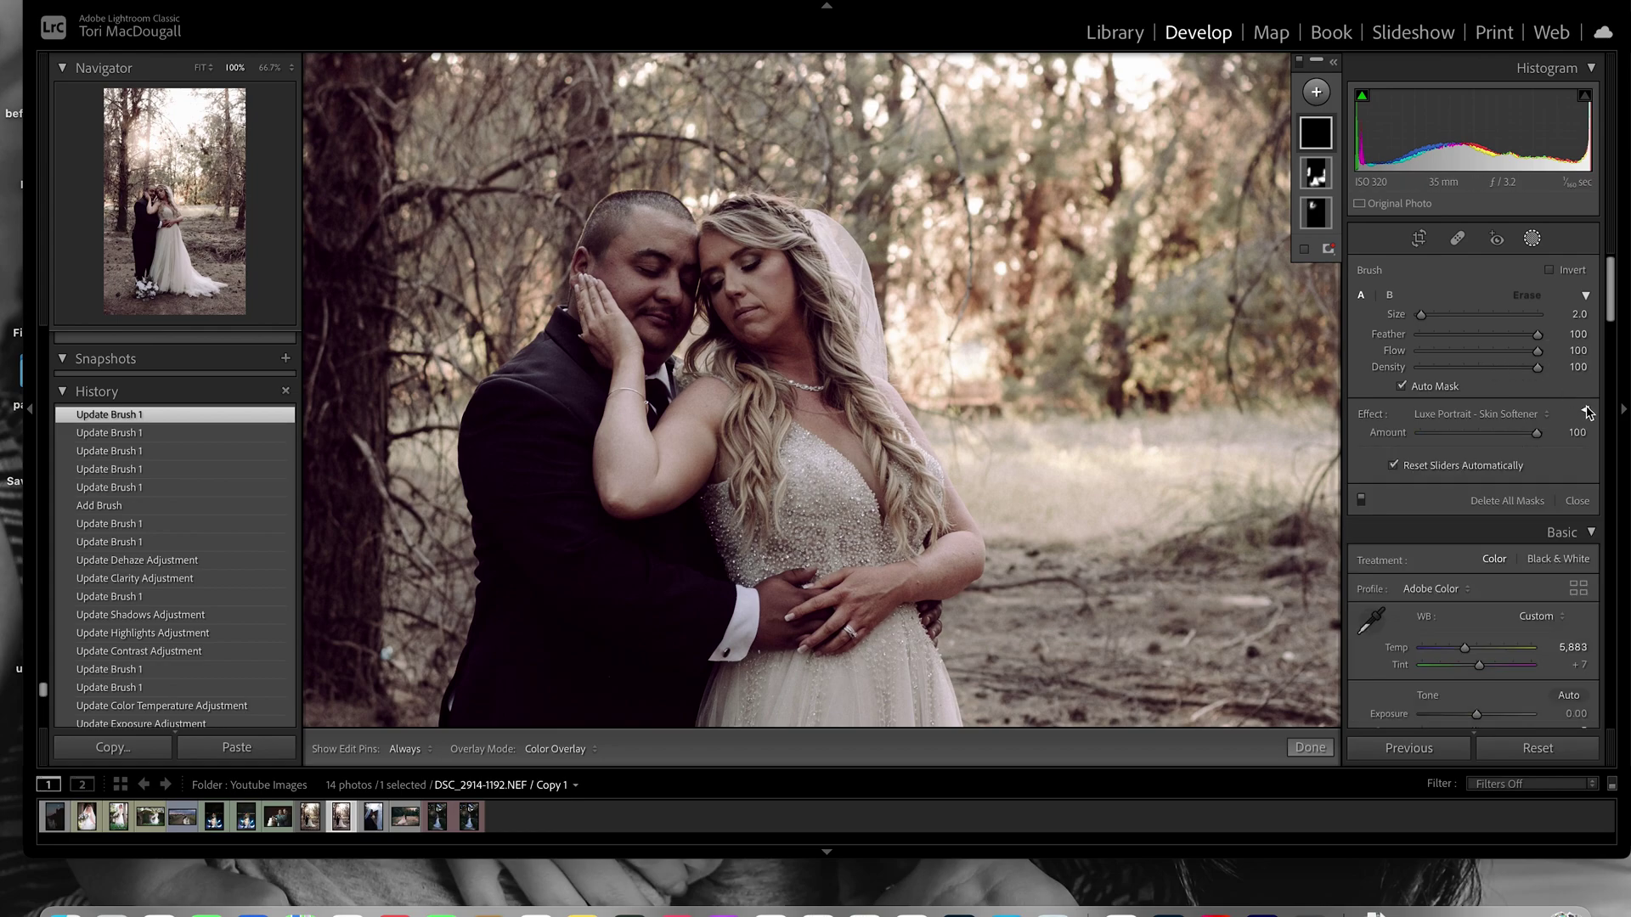
{"action": "key", "text": "h"}
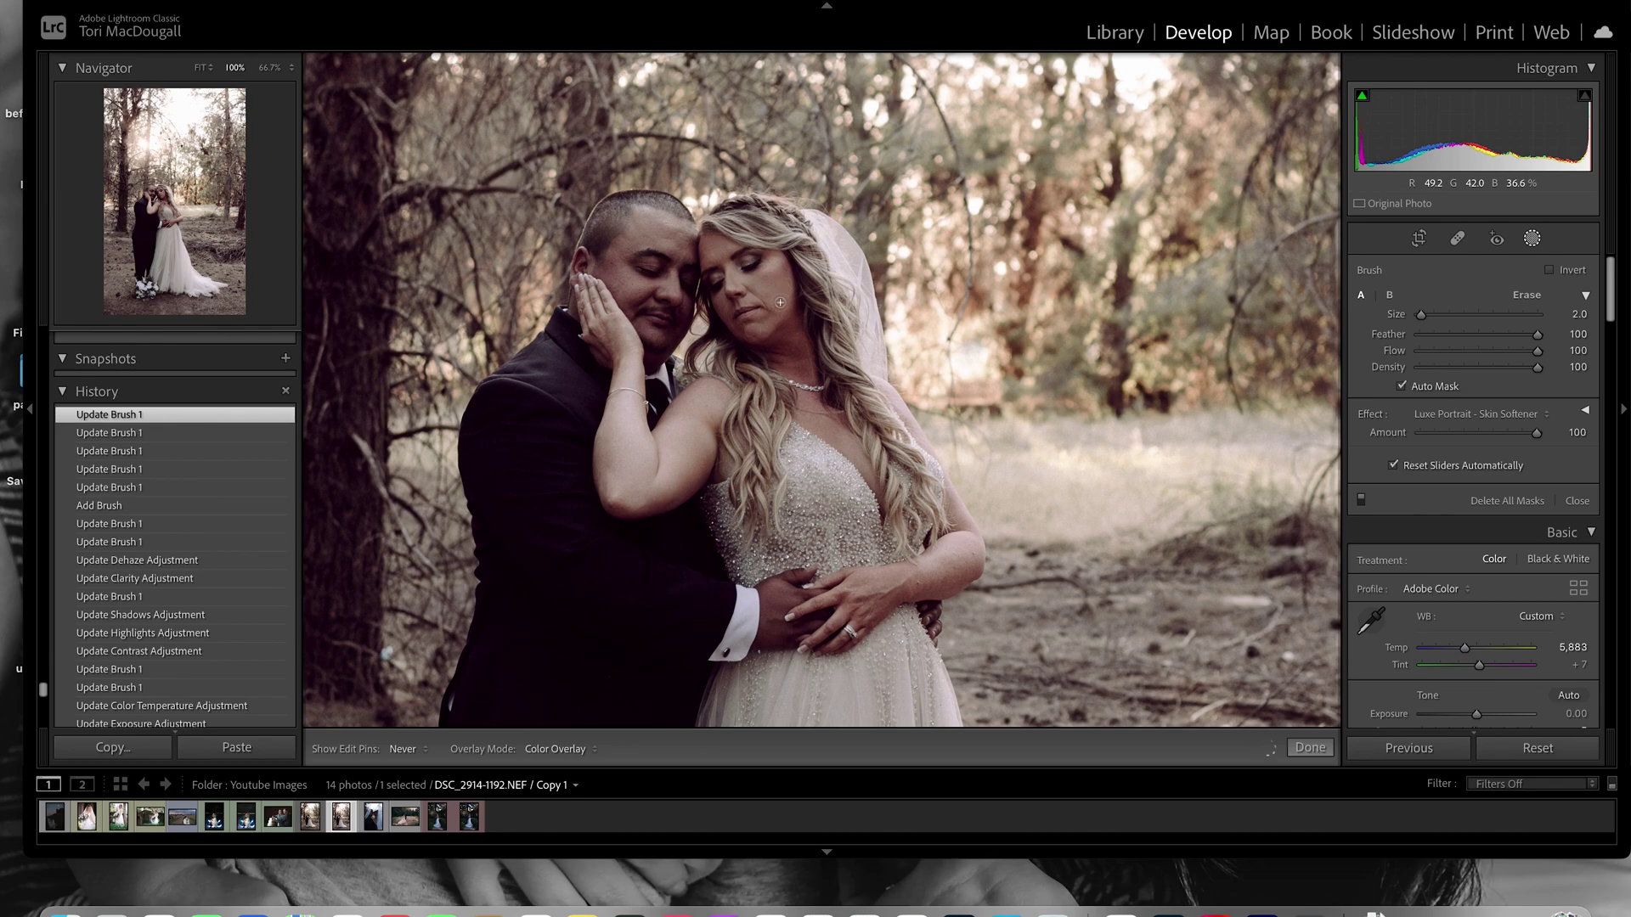
{"action": "left_click", "coordinate": [762, 284]}
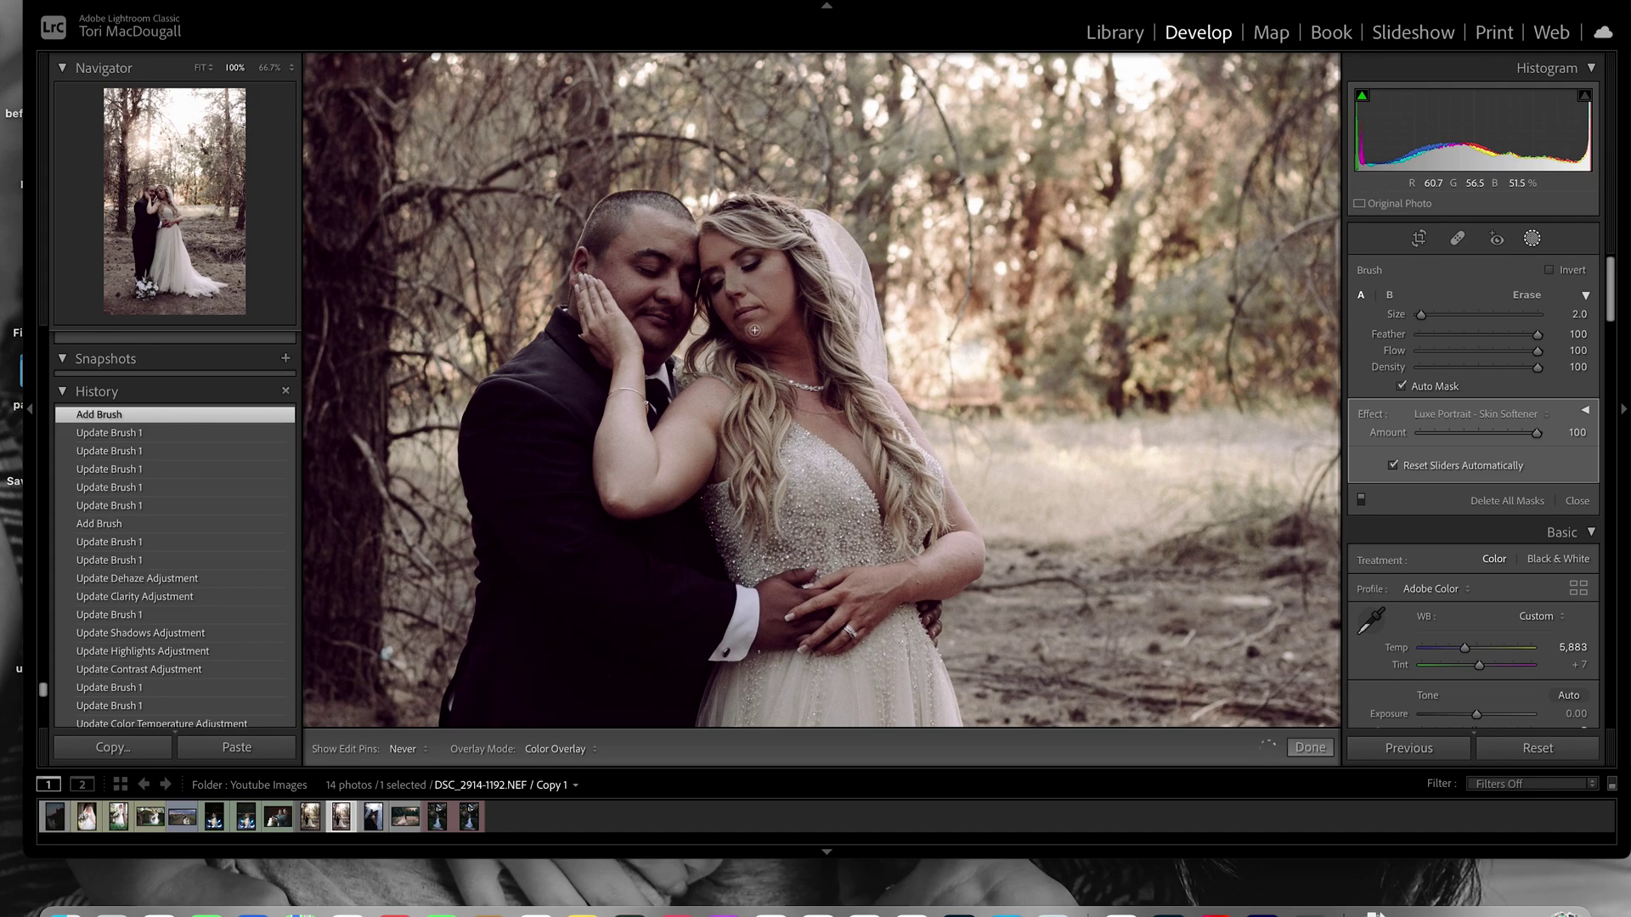
{"action": "left_click", "coordinate": [727, 306]}
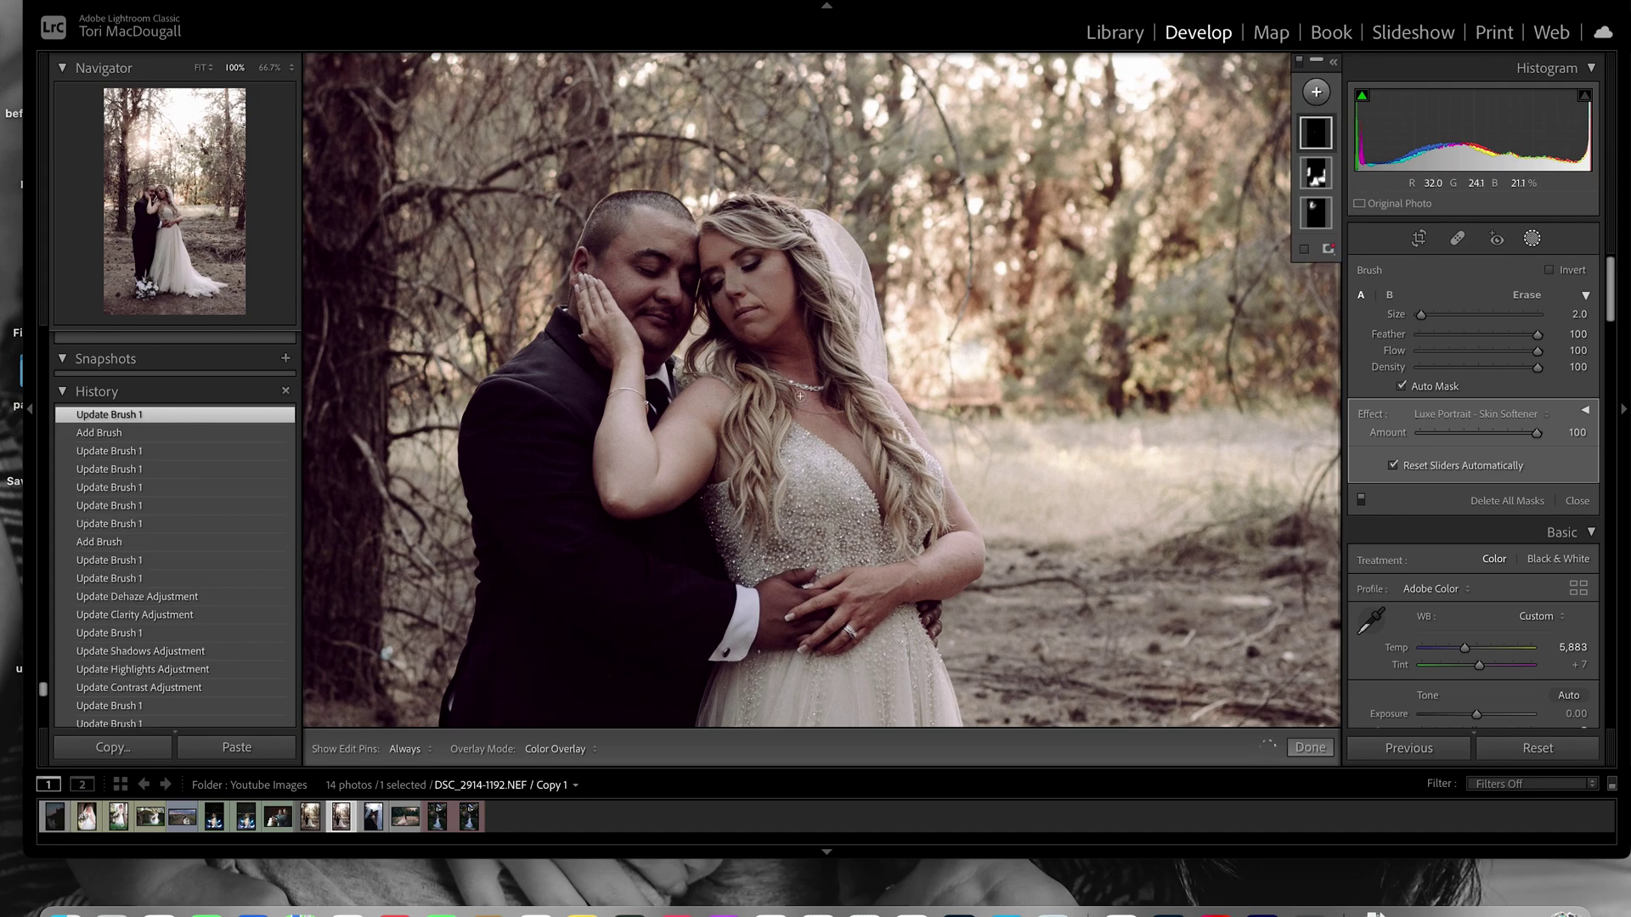
- Paint the skin softener over the bride's arms with a size 5 brush, finish masking, and return to the full-photo view
{"action": "key", "text": "h"}
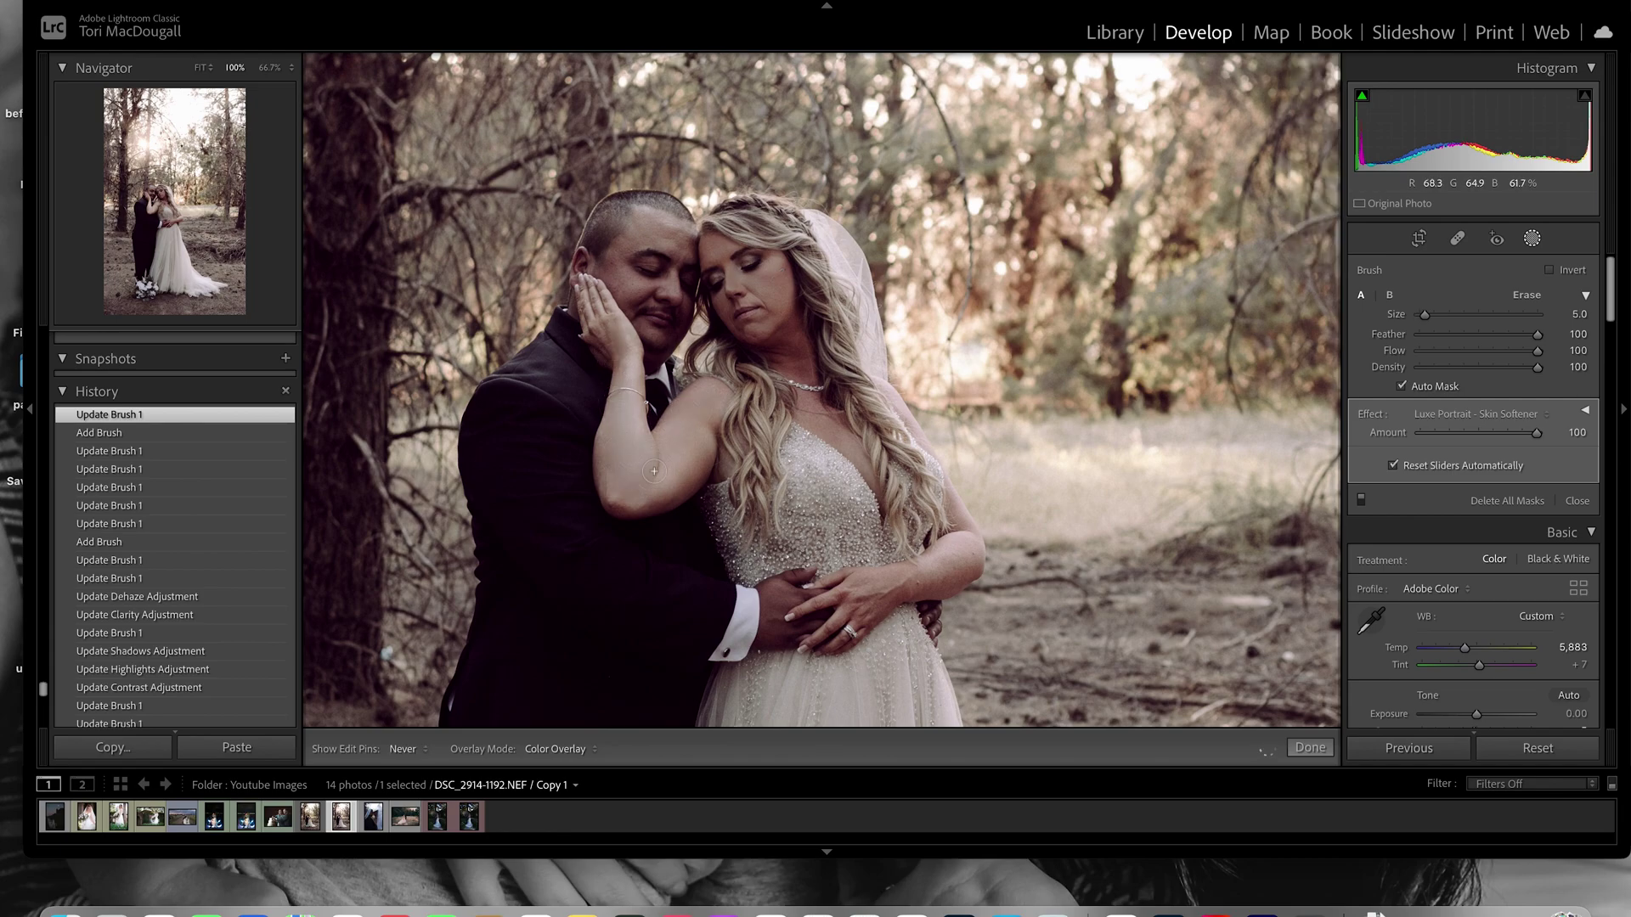
{"action": "mouse_move", "coordinate": [667, 467]}
{"action": "left_mouse_down"}
{"action": "mouse_move", "coordinate": [715, 526]}
{"action": "mouse_move", "coordinate": [620, 500]}
{"action": "mouse_move", "coordinate": [736, 513]}
{"action": "mouse_move", "coordinate": [918, 583]}
{"action": "left_mouse_up"}
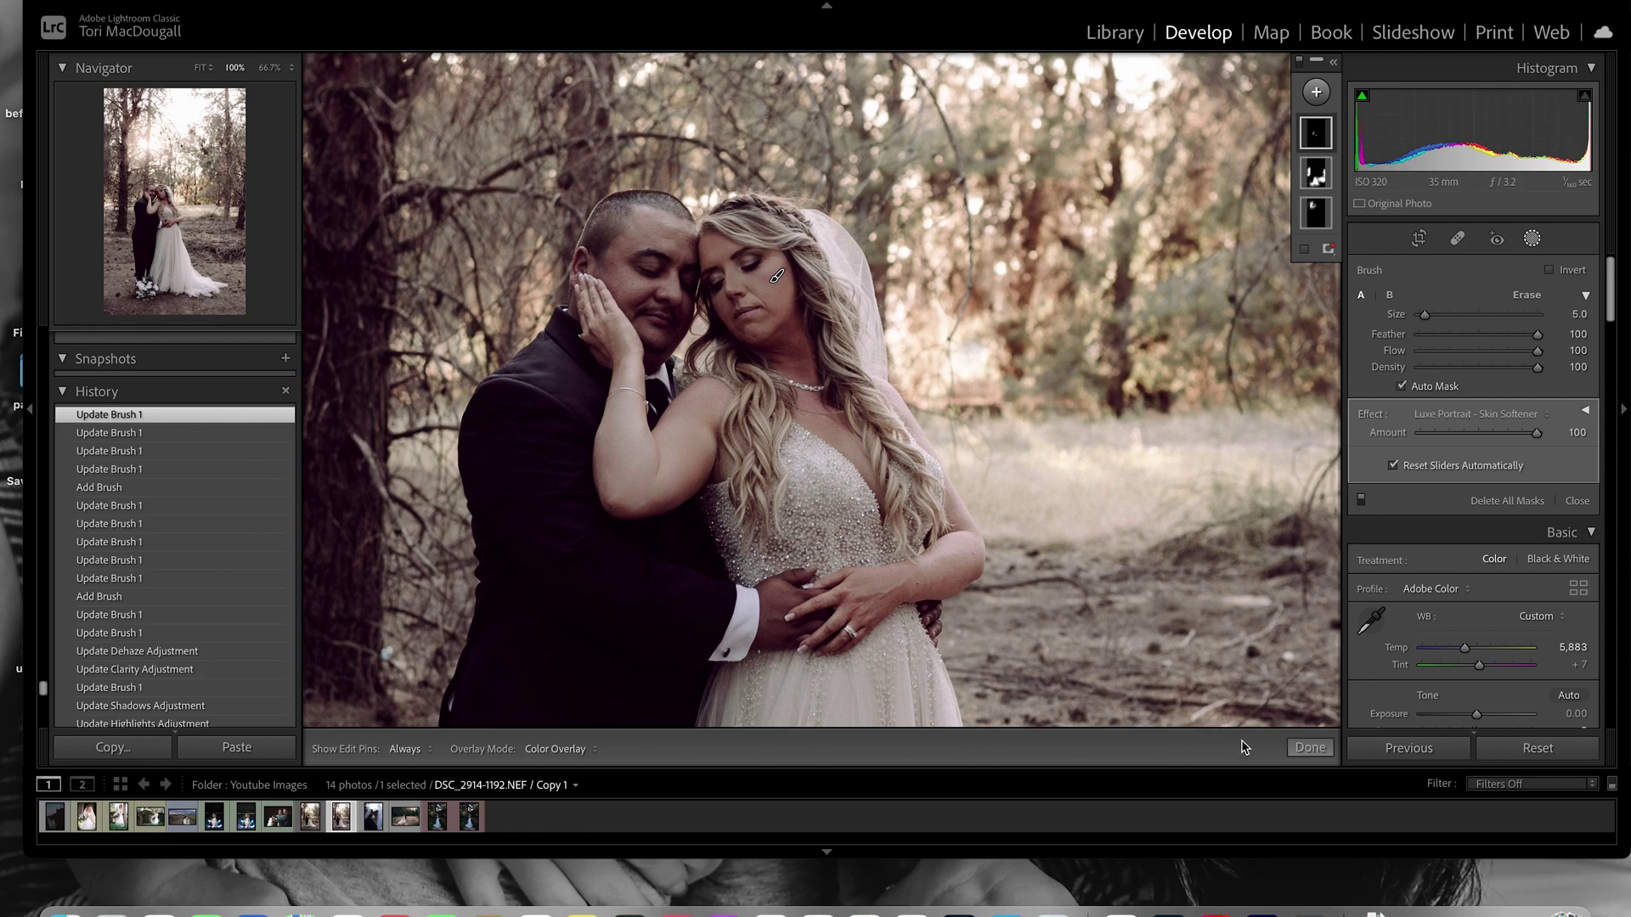
{"action": "left_click", "coordinate": [1310, 747]}
{"action": "left_click", "coordinate": [1054, 498]}
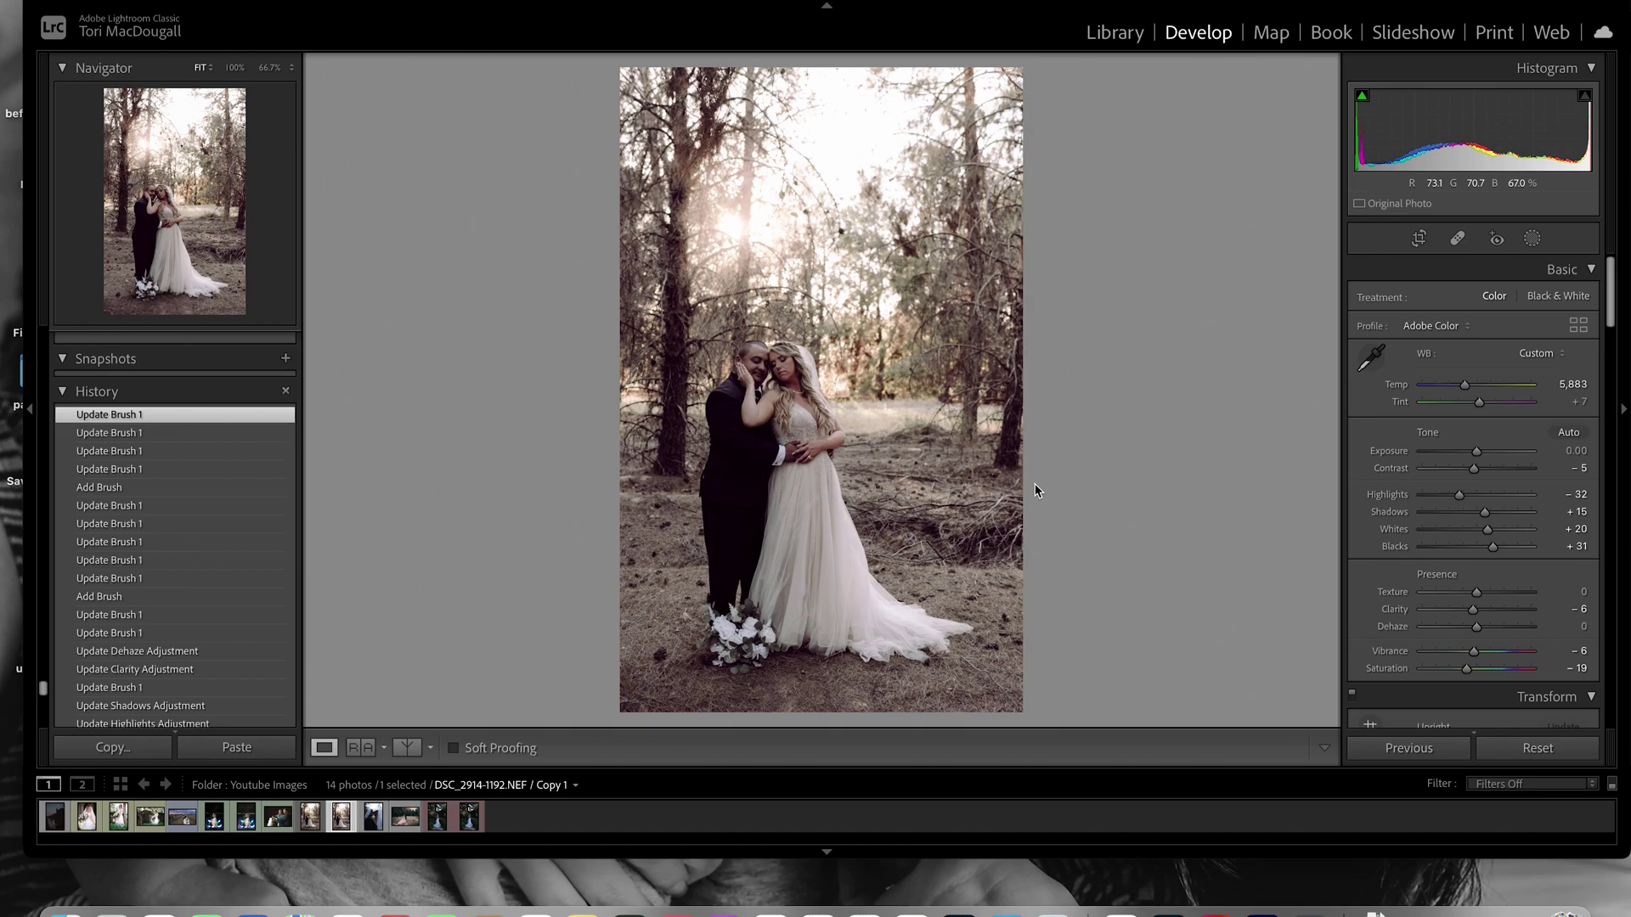
- Add a radial gradient mask with feather 51 centred on the couple, its outer ellipse reaching slightly beyond the photo's side edge
{"action": "left_click", "coordinate": [1532, 239]}
{"action": "left_click", "coordinate": [1316, 91]}
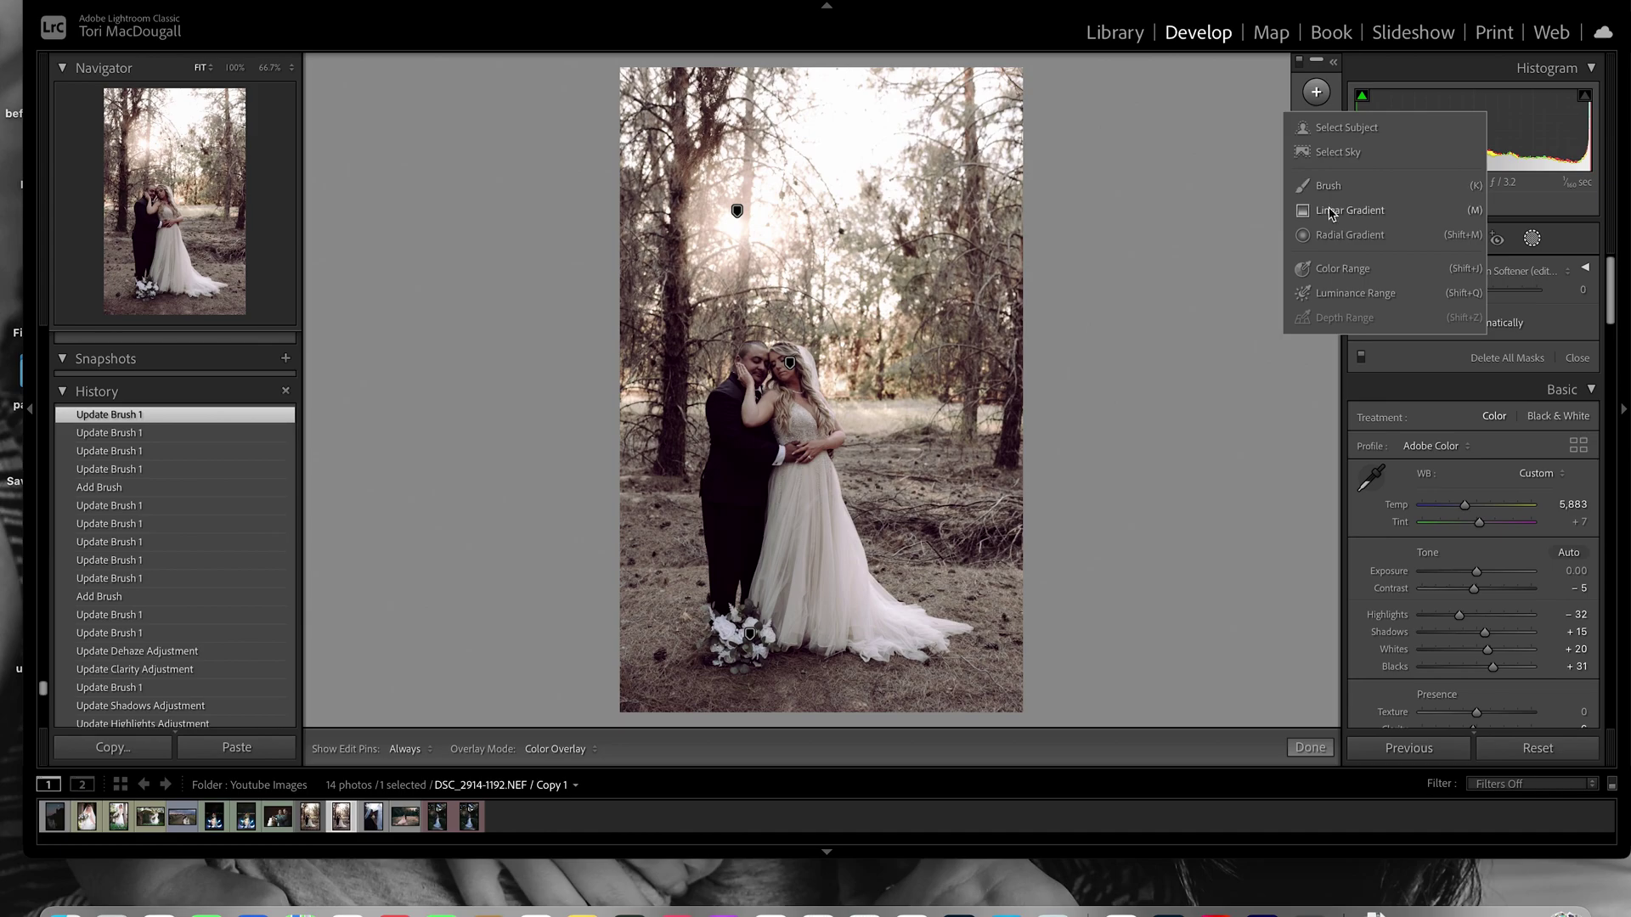
{"action": "left_click", "coordinate": [1336, 236]}
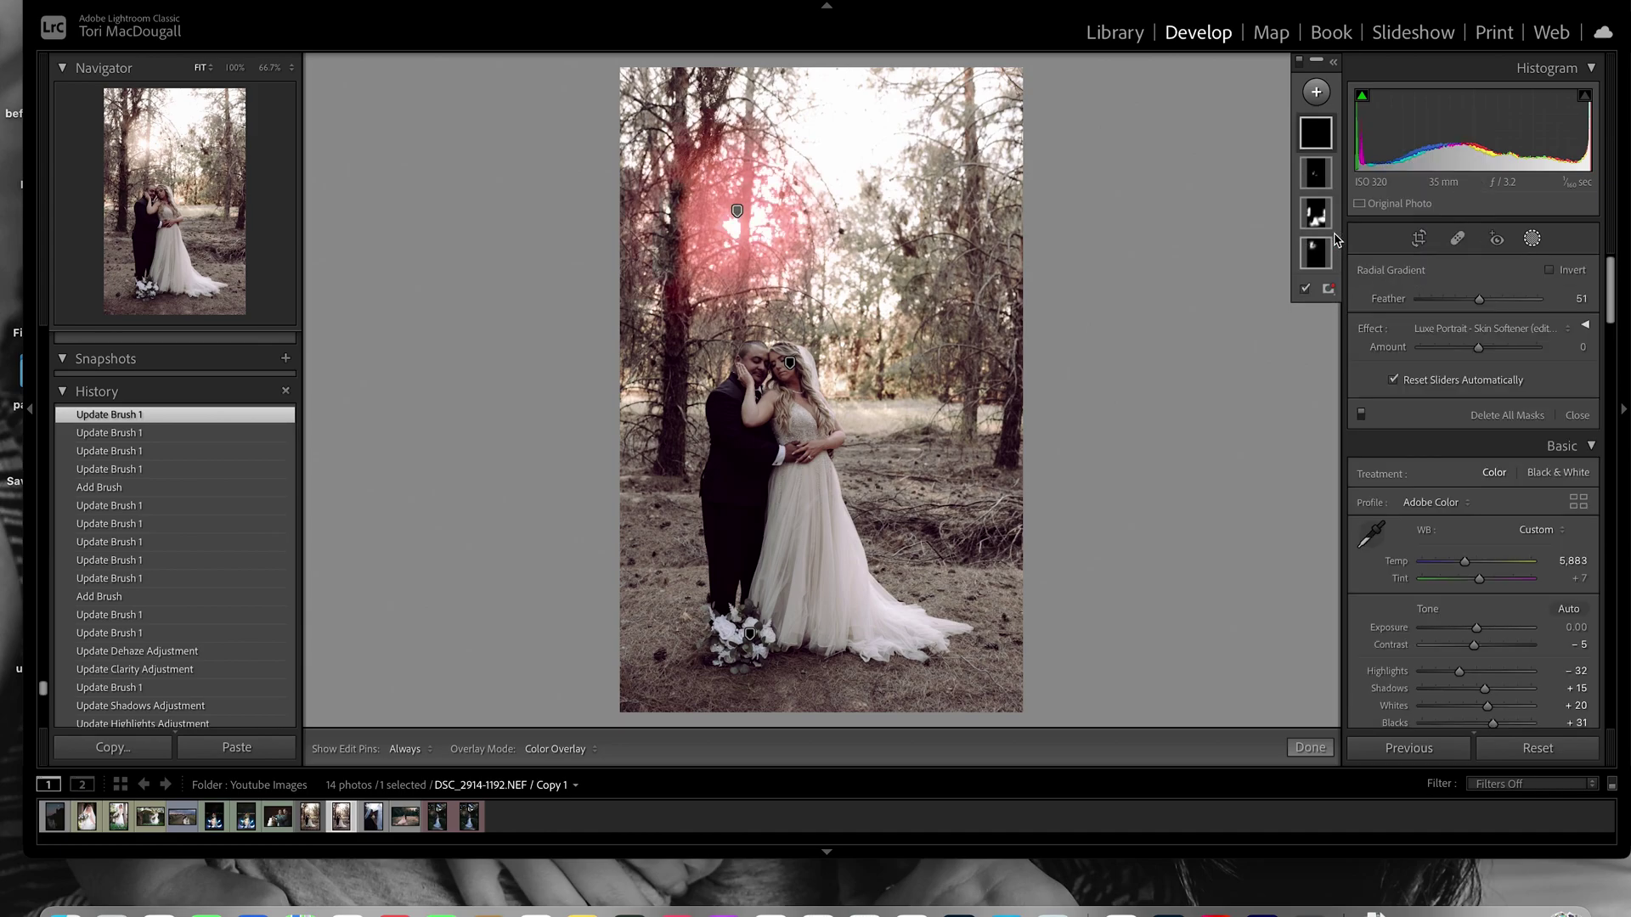
{"action": "left_click_drag", "start_coordinate": [761, 405], "coordinate": [965, 702]}
{"action": "left_click_drag", "start_coordinate": [816, 484], "coordinate": [848, 541]}
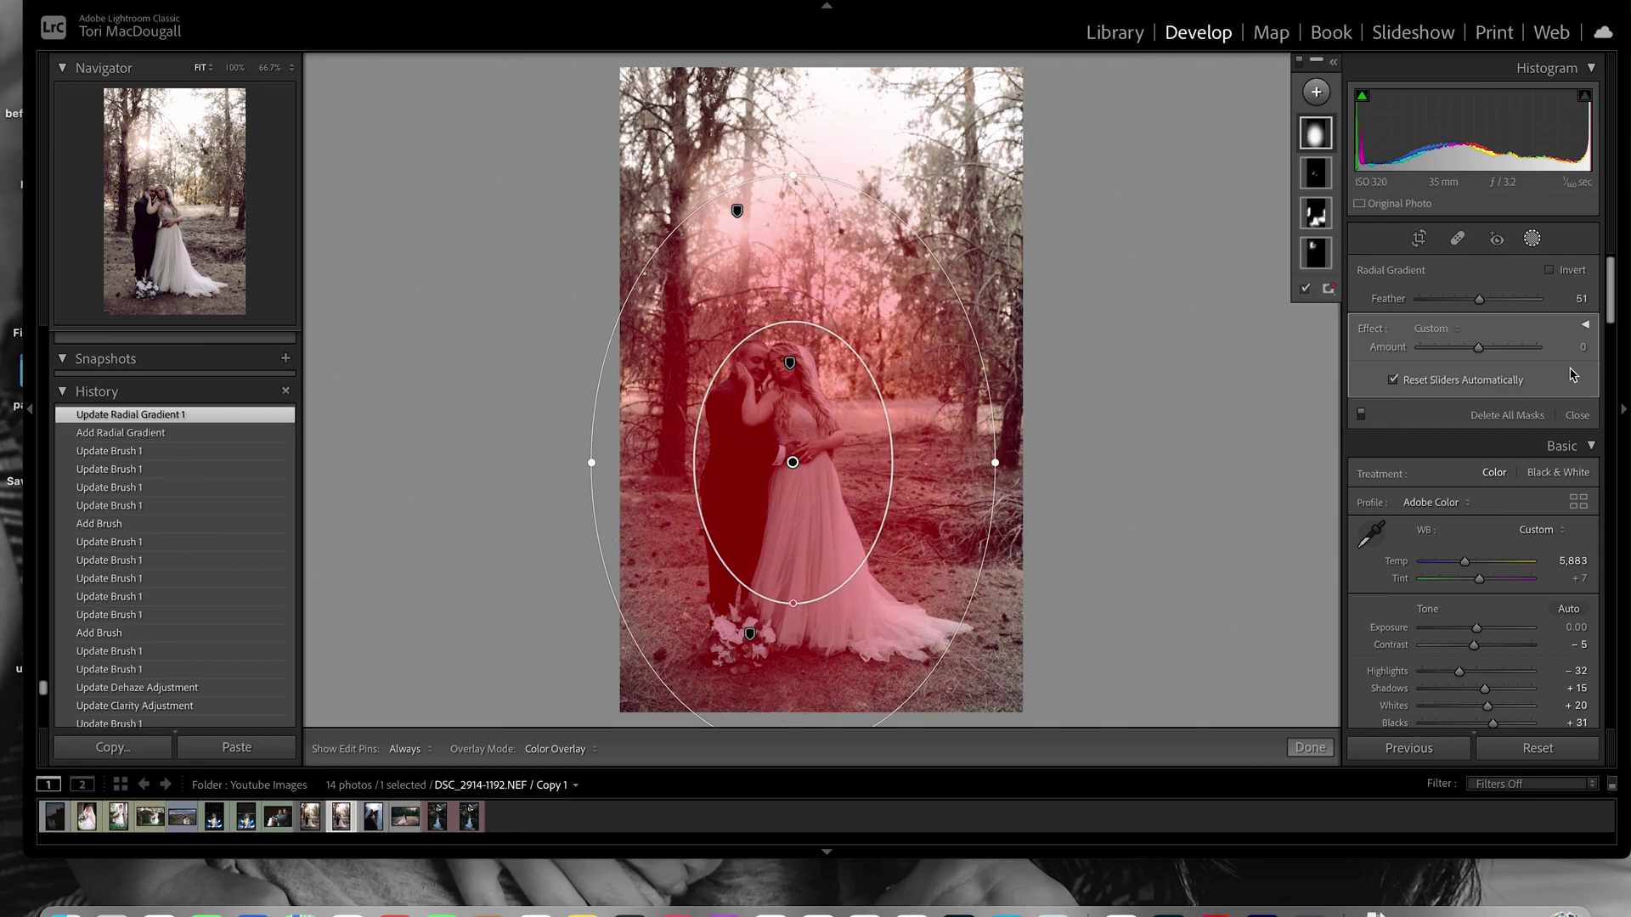
- Set the radial gradient's exposure to 0.18 and saturation to 13, and finish masking
{"action": "left_click", "coordinate": [1588, 327]}
{"action": "left_click_drag", "start_coordinate": [1481, 393], "coordinate": [1478, 400]}
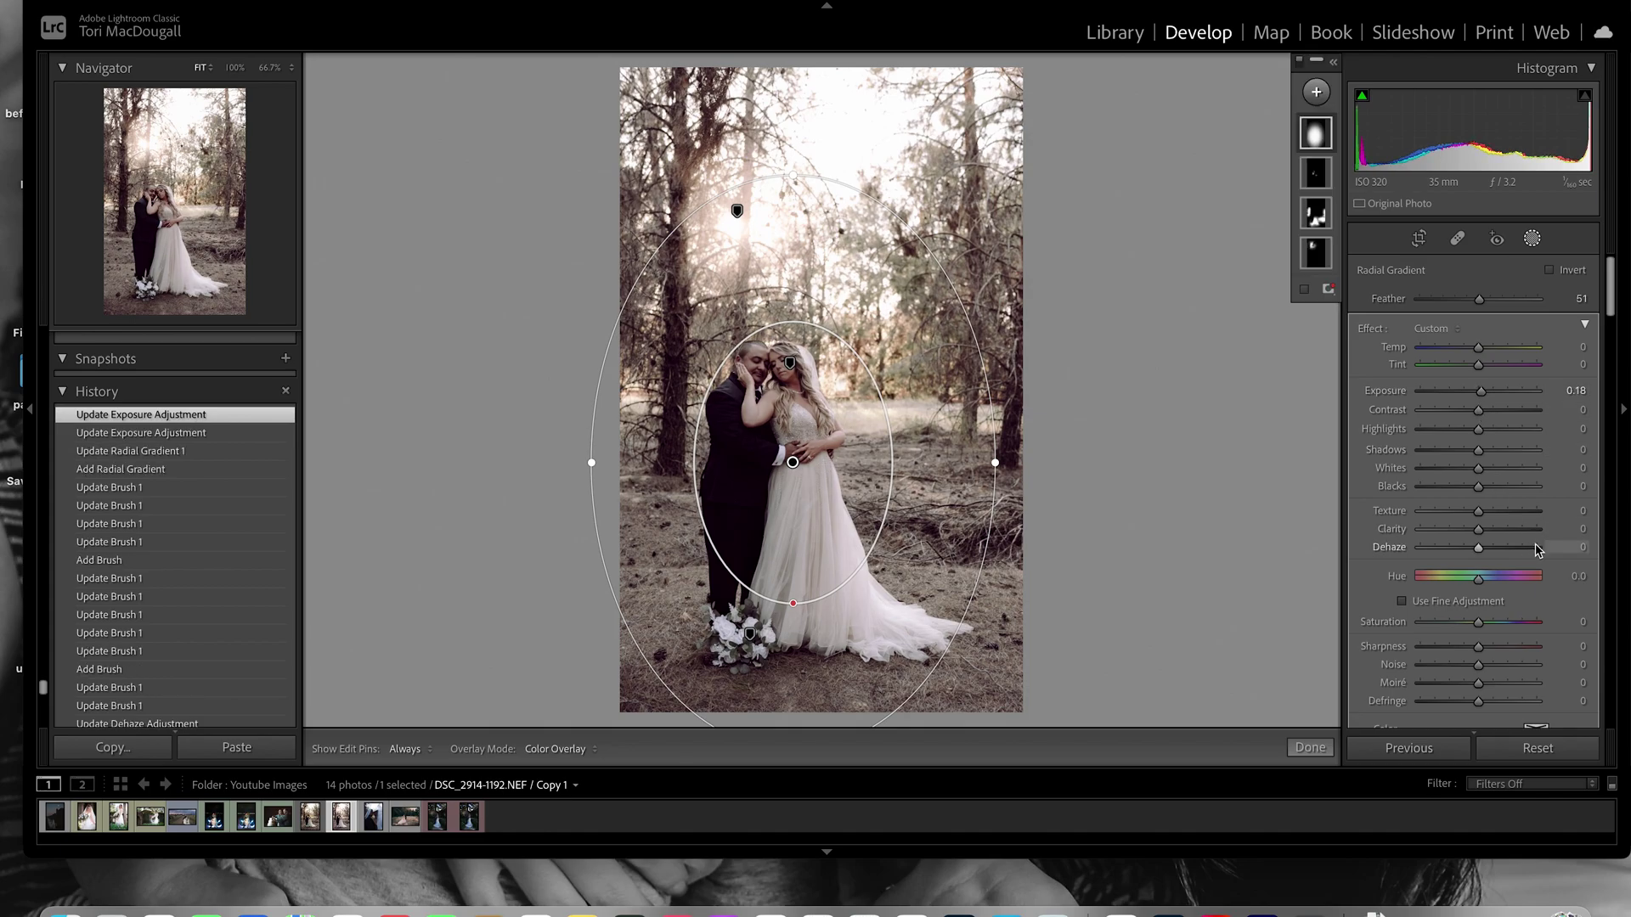
{"action": "left_click_drag", "start_coordinate": [1480, 627], "coordinate": [1486, 627]}
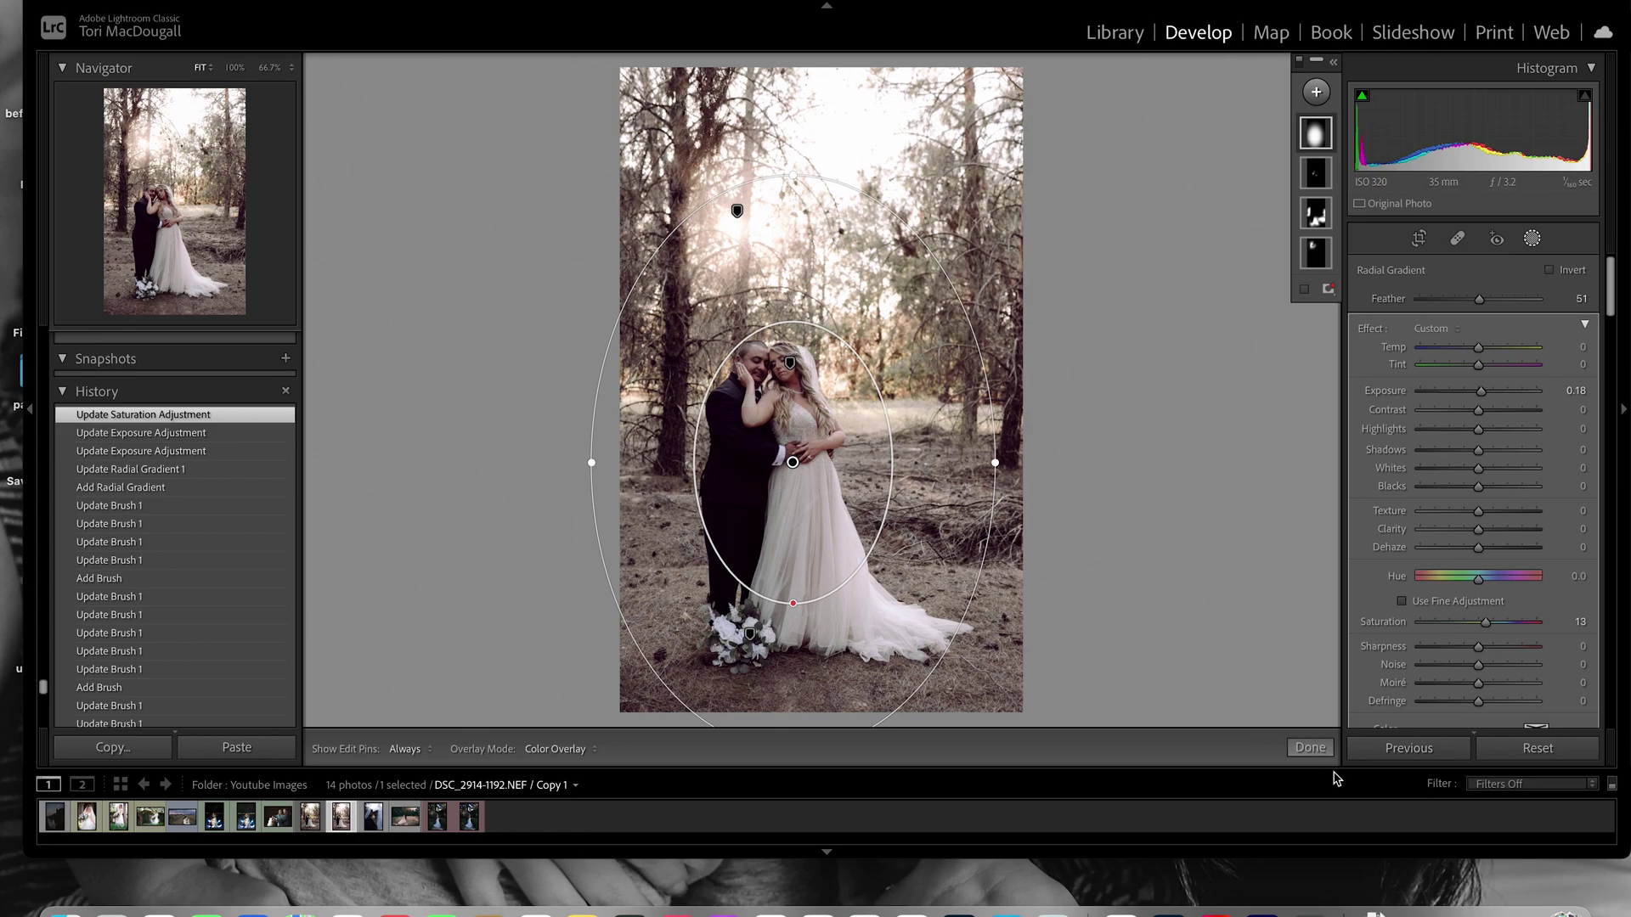
{"action": "left_click", "coordinate": [1318, 749]}
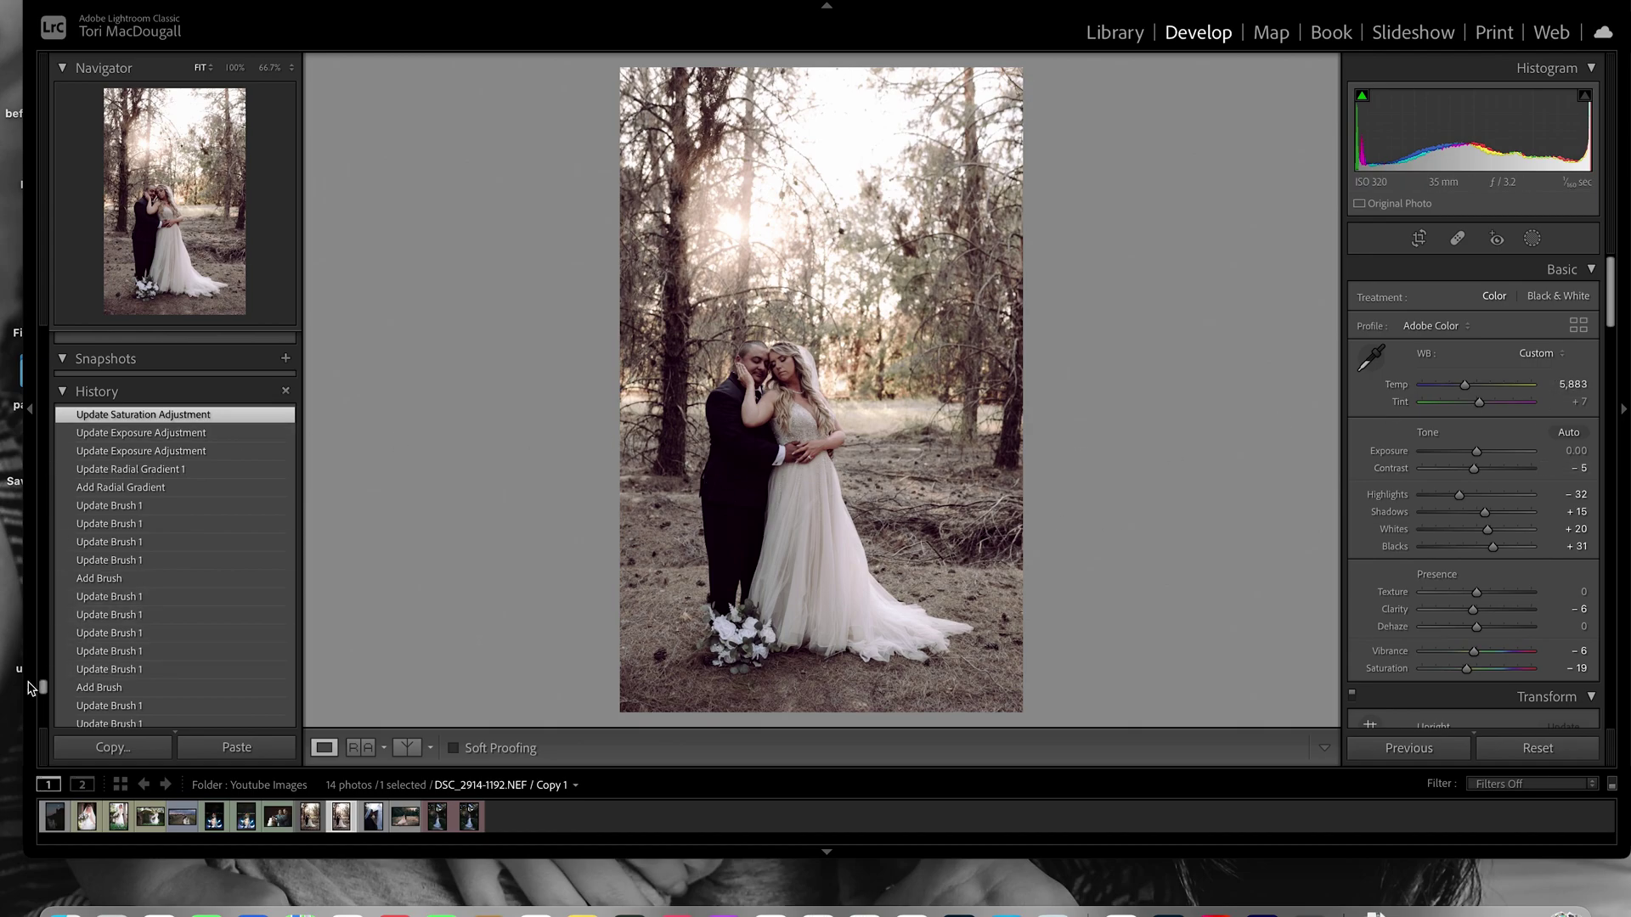
- Start a new develop preset from the current settings, try the name "woods", and cancel without creating it
{"action": "left_click_drag", "start_coordinate": [43, 686], "coordinate": [46, 338]}
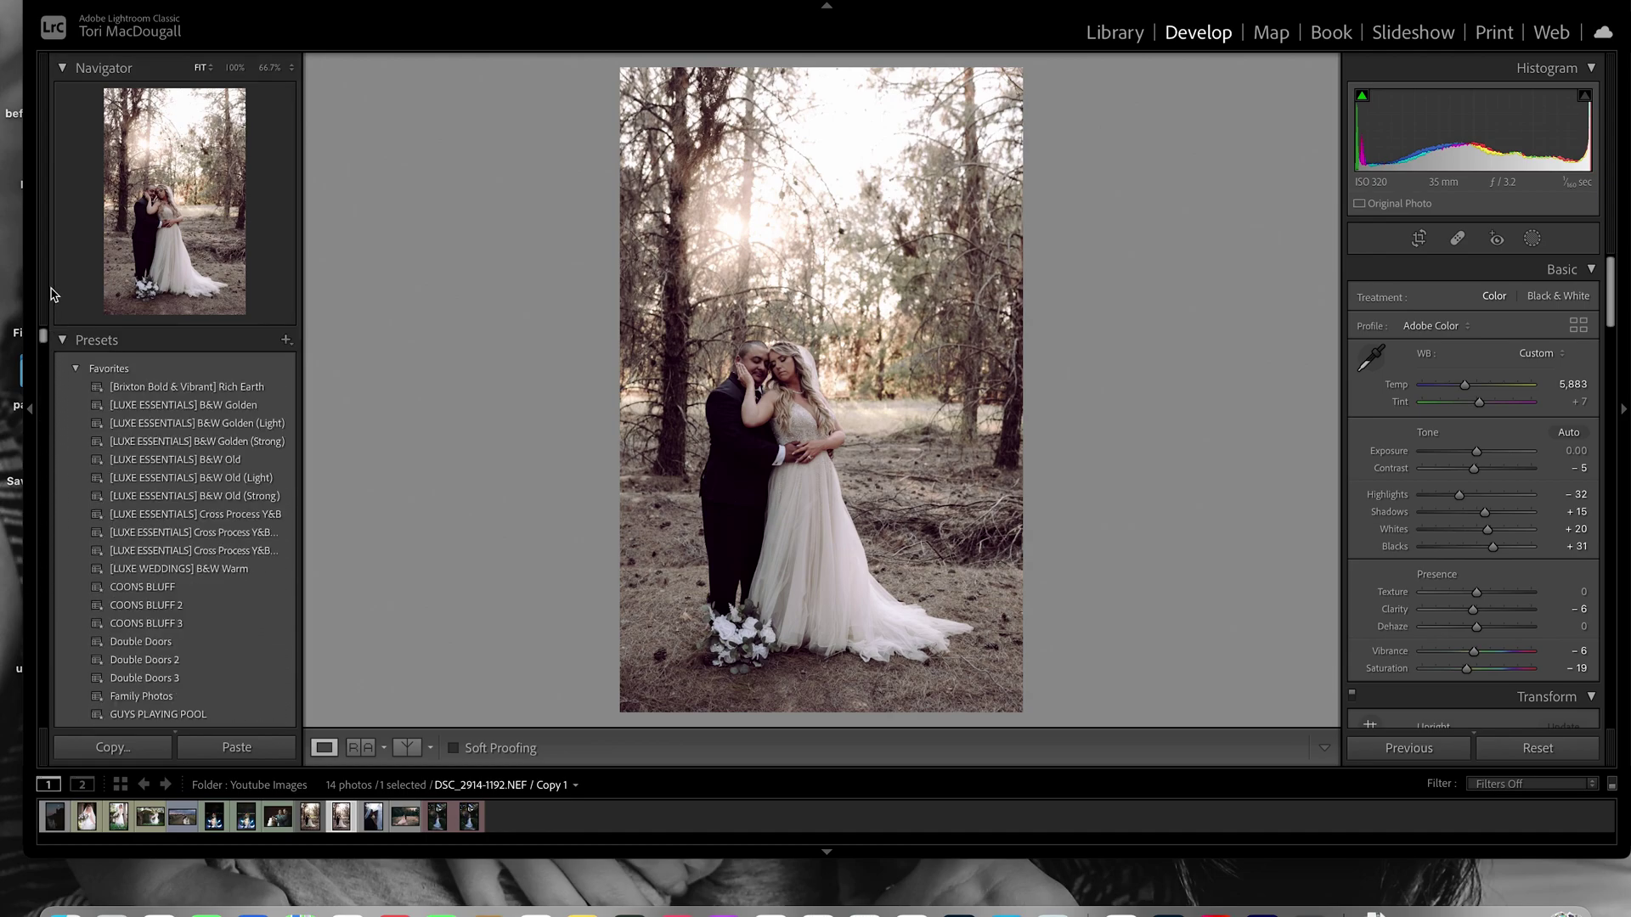
{"action": "left_click", "coordinate": [287, 340]}
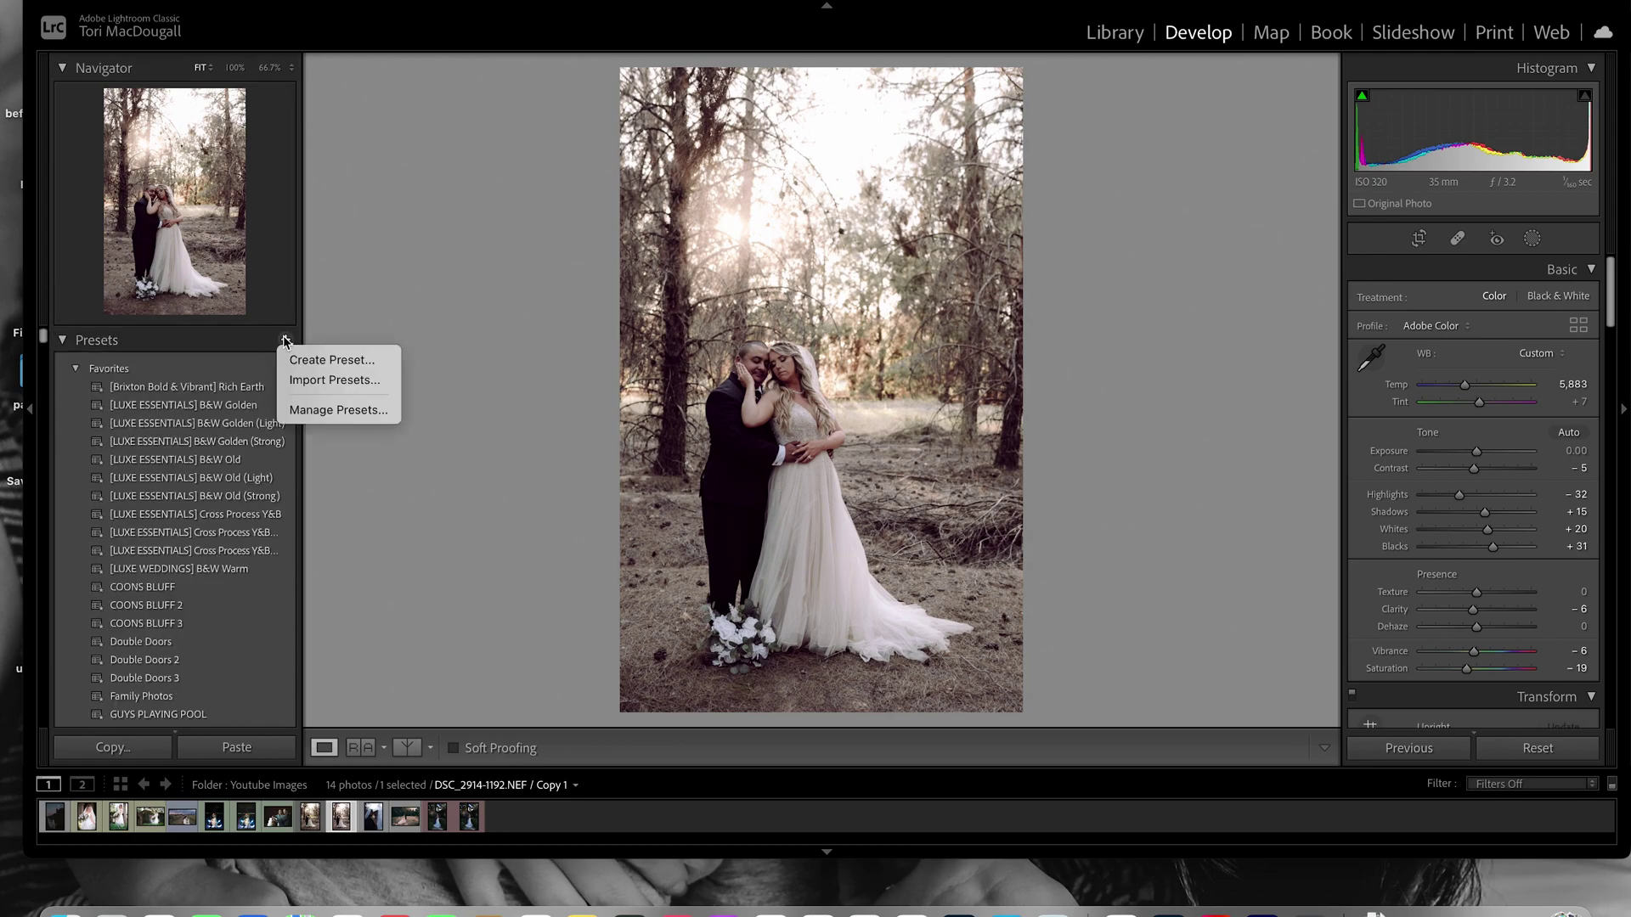
{"action": "left_click", "coordinate": [329, 360]}
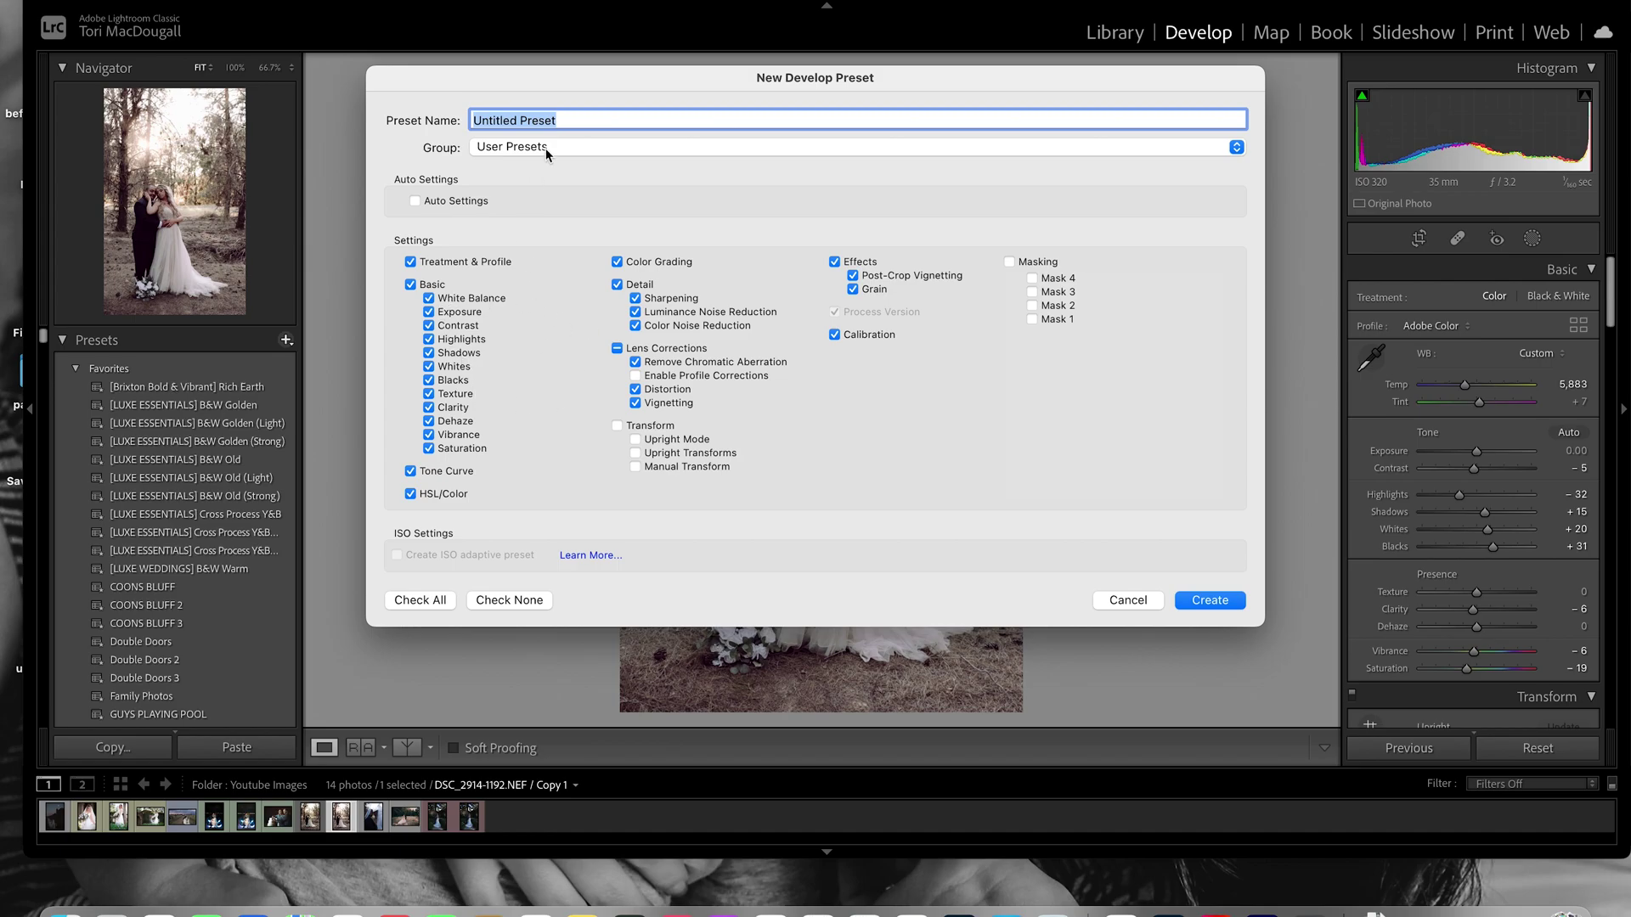
{"action": "key", "text": "BackSpace"}
{"action": "type", "text": "woods"}
{"action": "key", "text": "BackSpace"}
{"action": "key", "text": "BackSpace"}
{"action": "key", "text": "BackSpace"}
{"action": "key", "text": "BackSpace"}
{"action": "left_click", "coordinate": [1119, 603]}
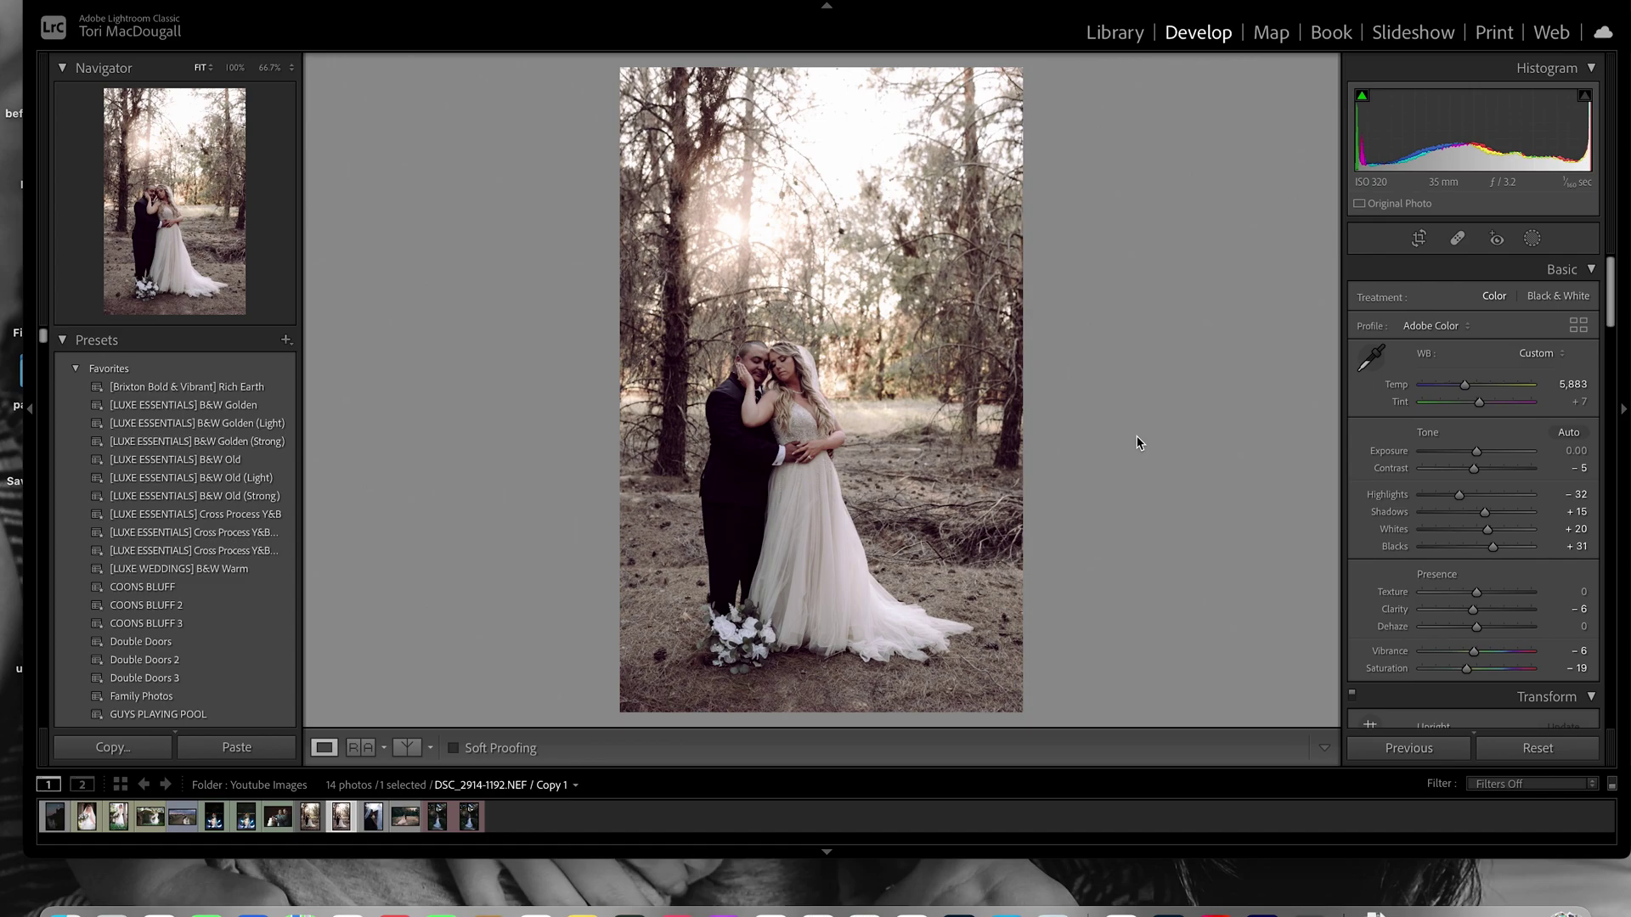
- View the unedited photo from the Reset Settings history state, and restore the latest Update Saturation Adjustment state
{"action": "scroll", "coordinate": [177, 543], "scroll_direction": "down", "scroll_amount": 10}
{"action": "left_click", "coordinate": [177, 579]}
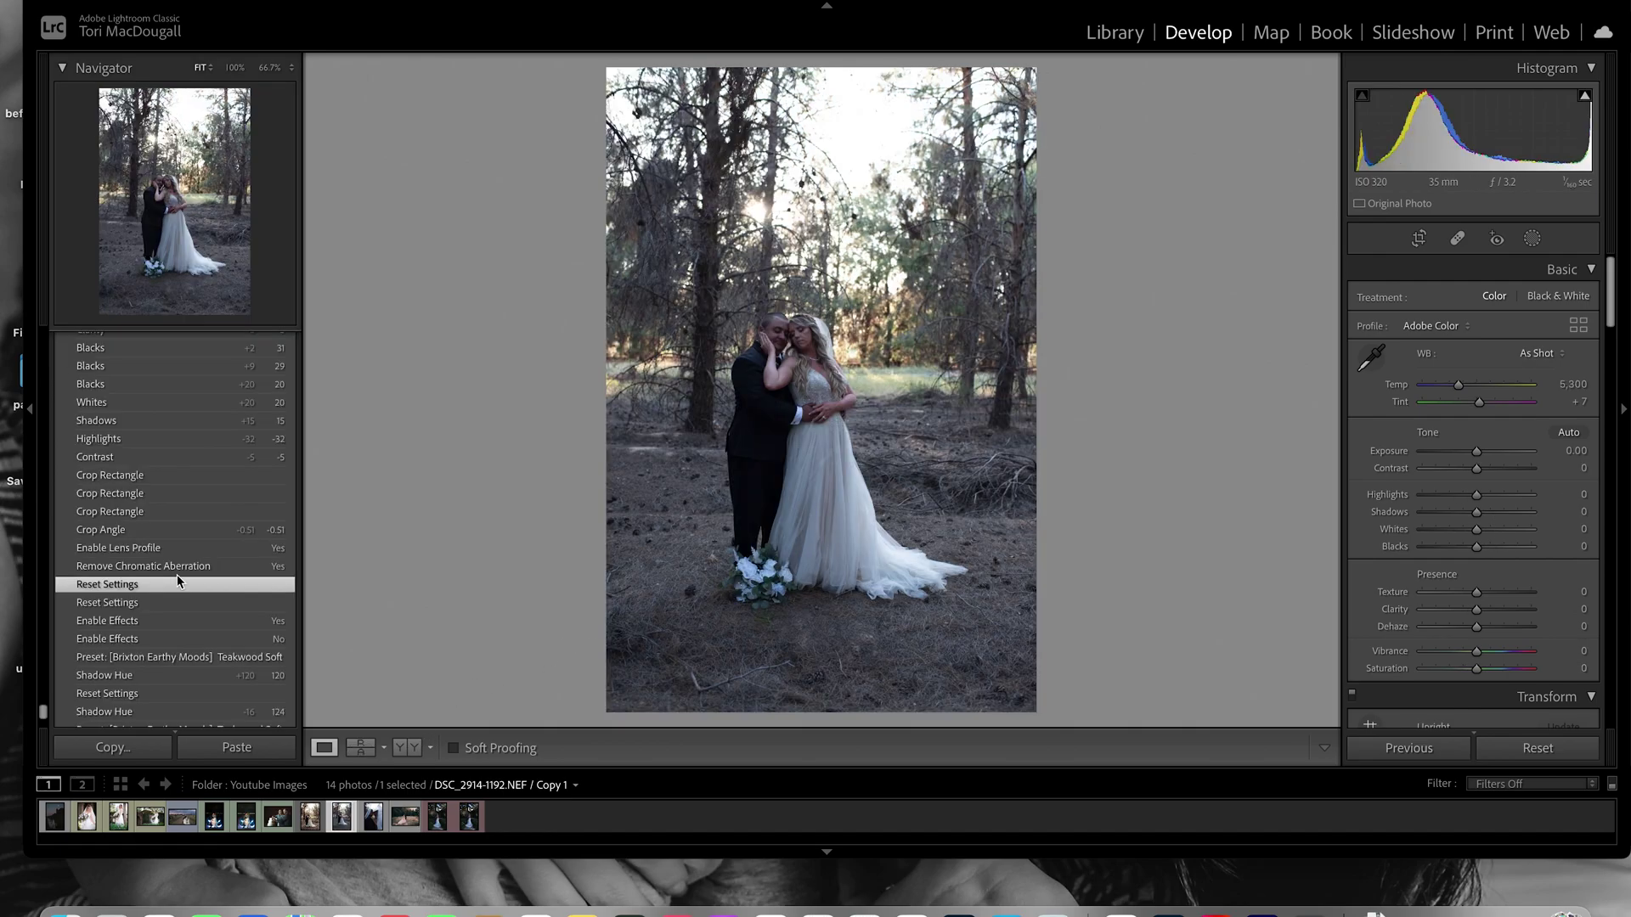
{"action": "left_click_drag", "start_coordinate": [43, 713], "coordinate": [42, 689]}
{"action": "left_click", "coordinate": [177, 501]}
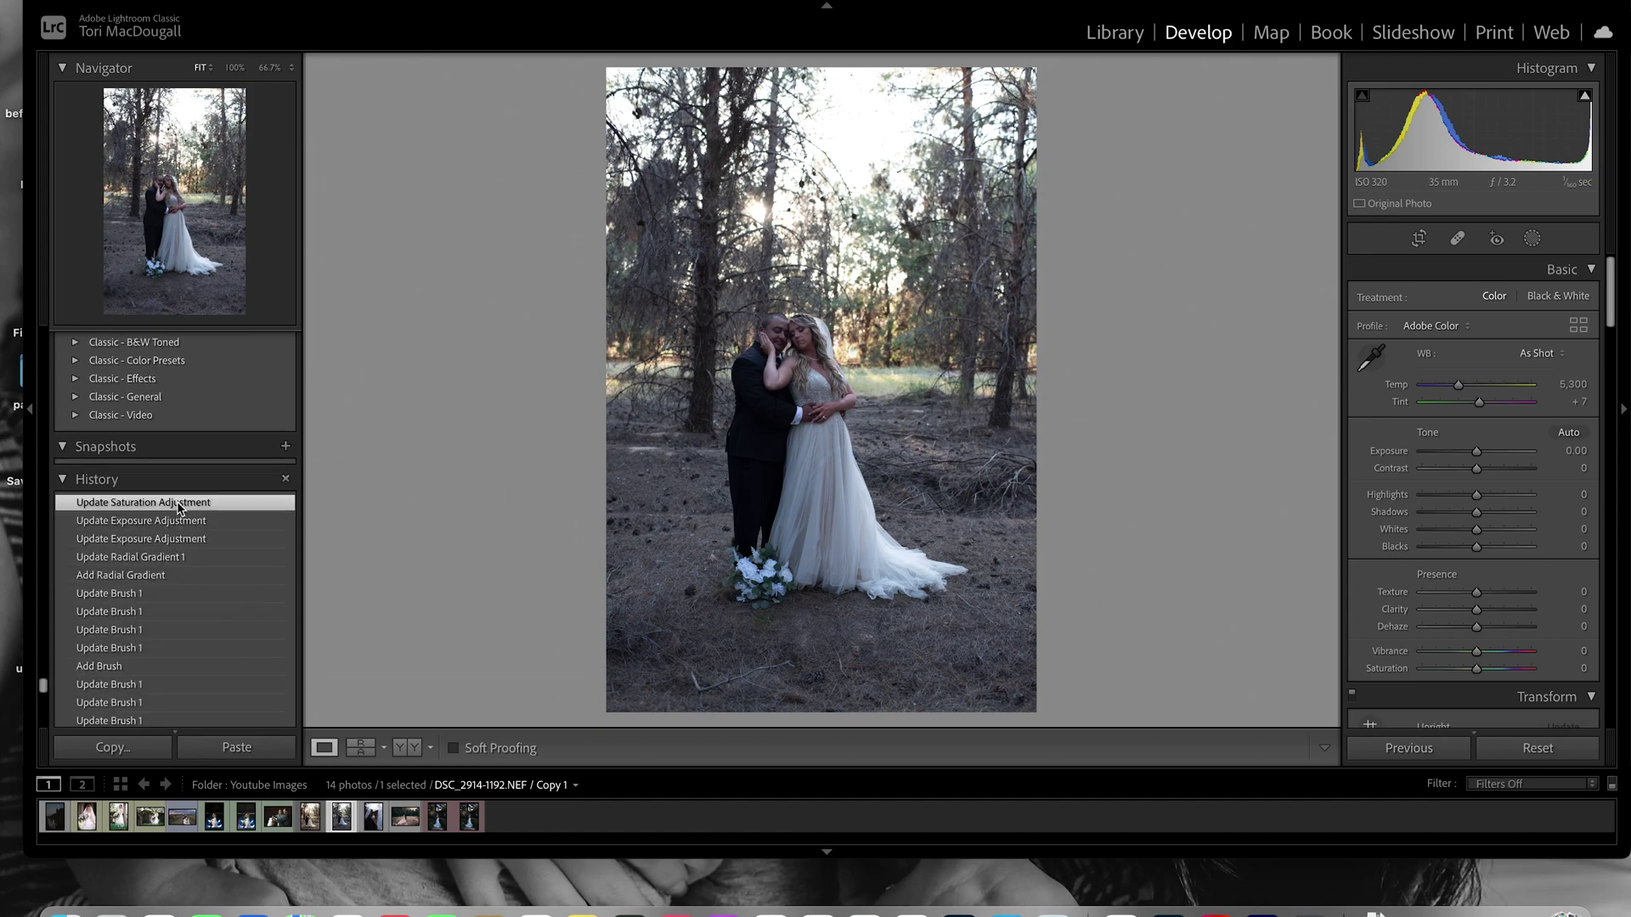